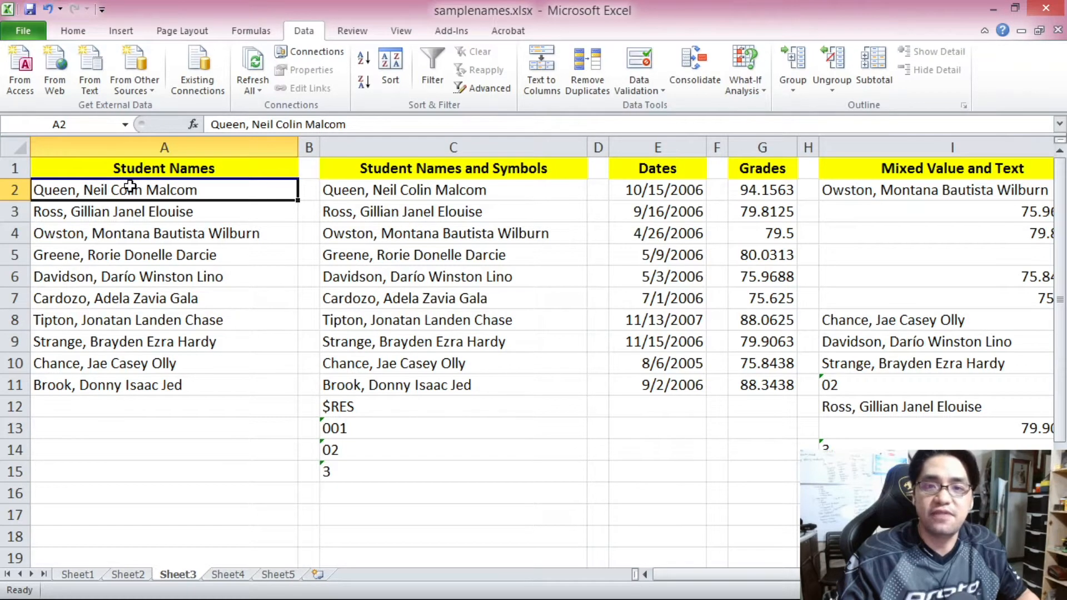
pyautogui.moveTo(130, 186); pyautogui.dragTo(148, 384)
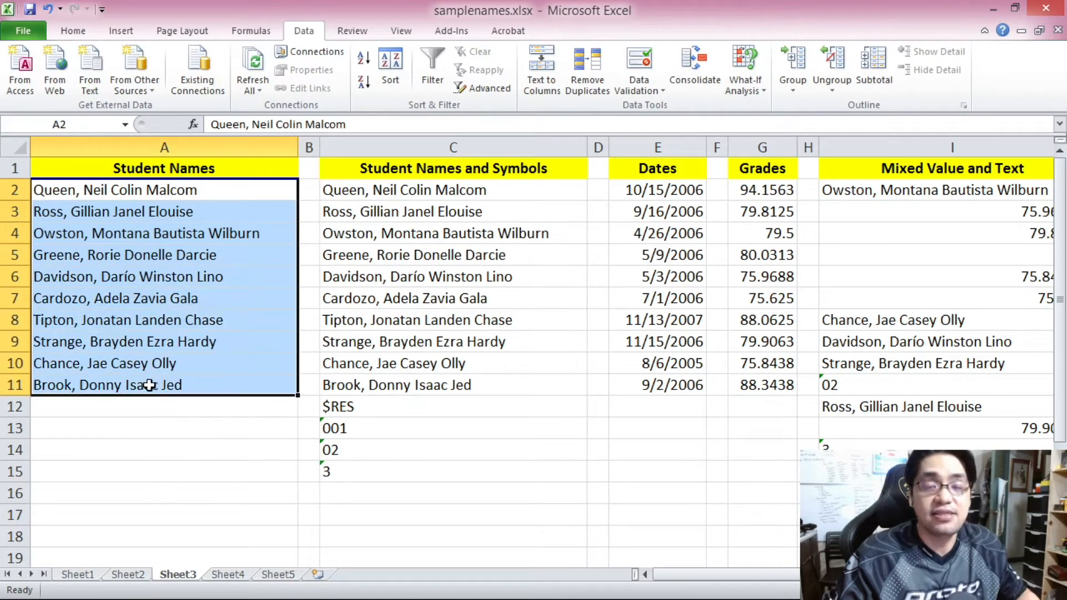
pyautogui.rightClick(130, 211)
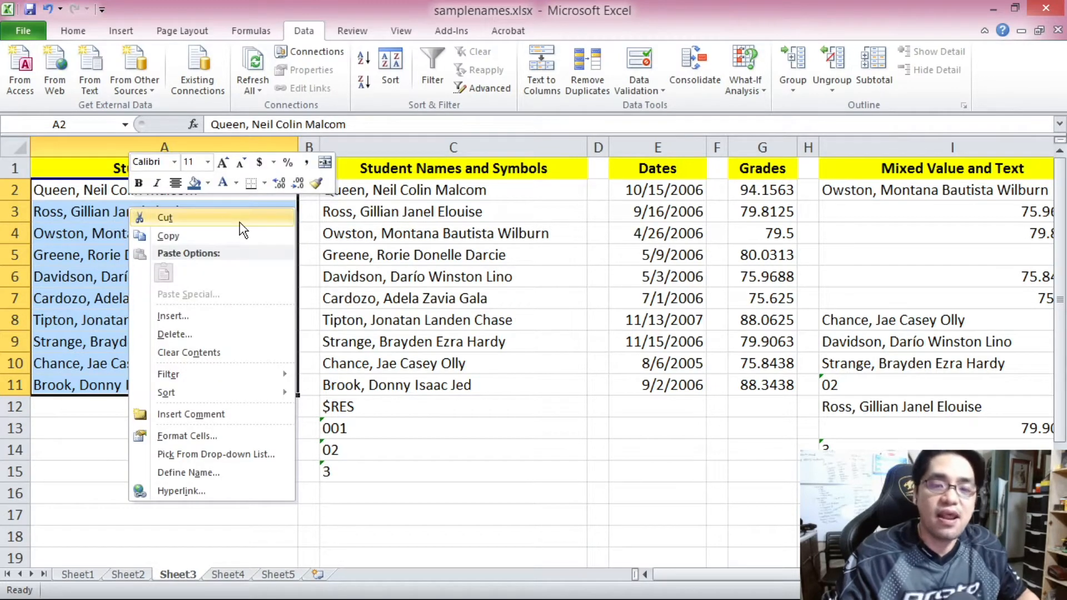
pyautogui.moveTo(248, 397)
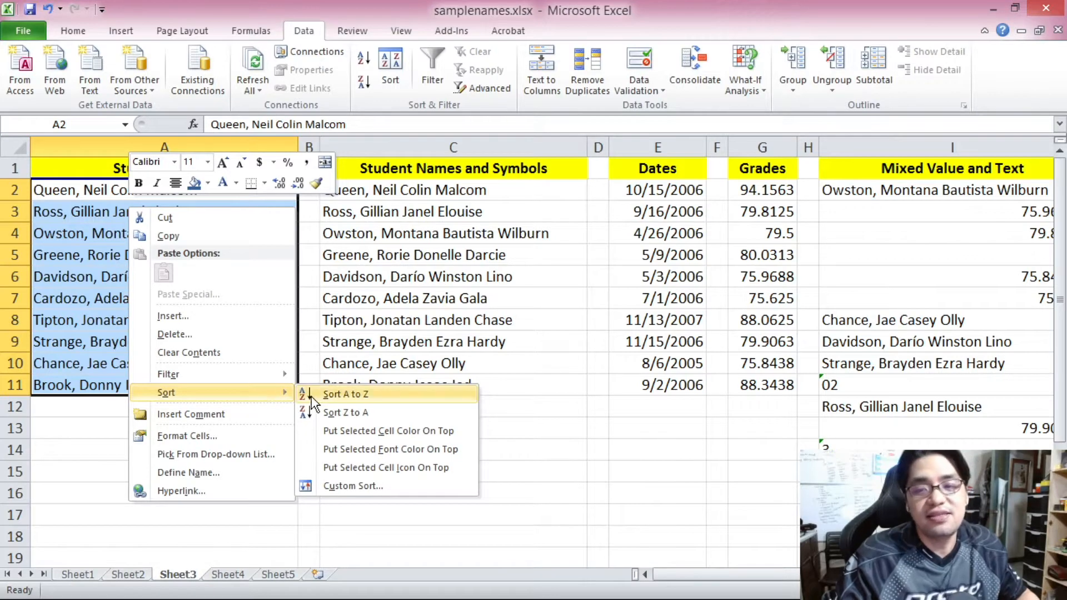
pyautogui.press('Escape')
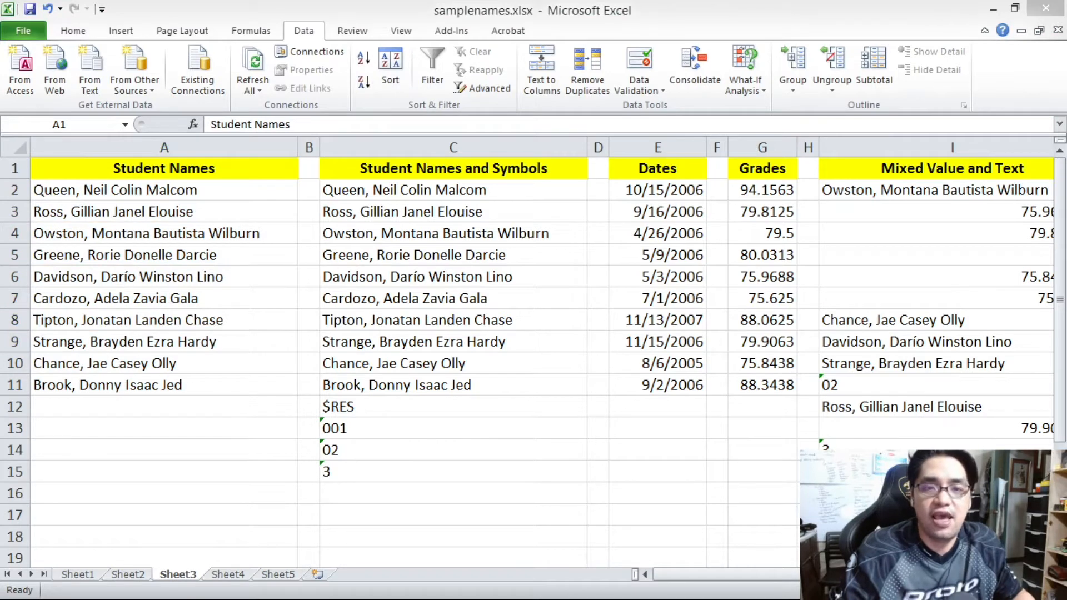
# Sort the Student Names entries in A2:A11 from A to Z, leaving the header out of the range
pyautogui.moveTo(159, 190); pyautogui.dragTo(170, 385)
pyautogui.moveTo(148, 170); pyautogui.dragTo(166, 385)
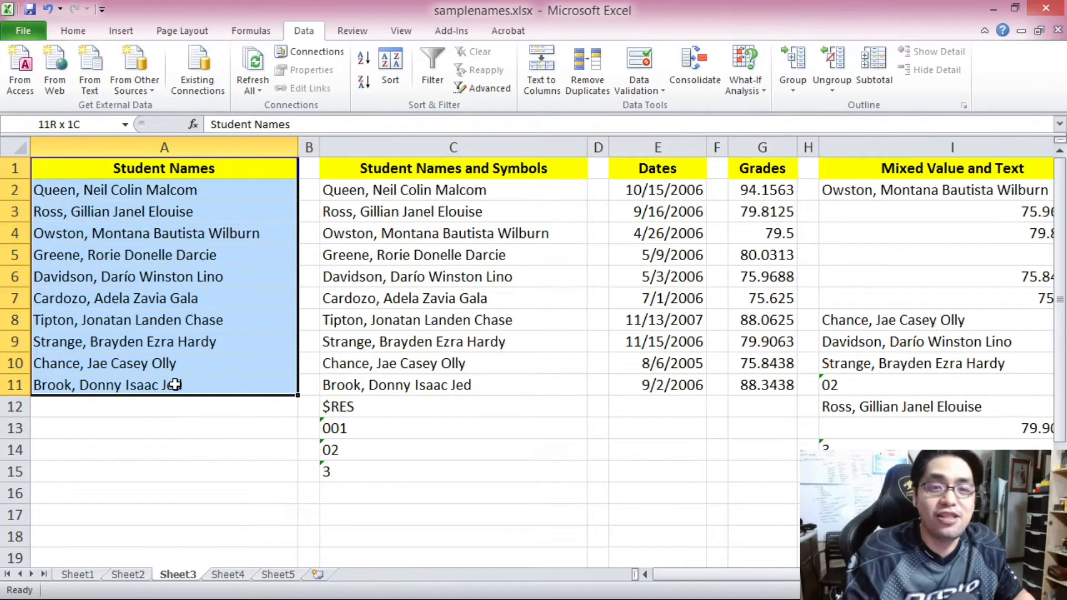
pyautogui.click(136, 169)
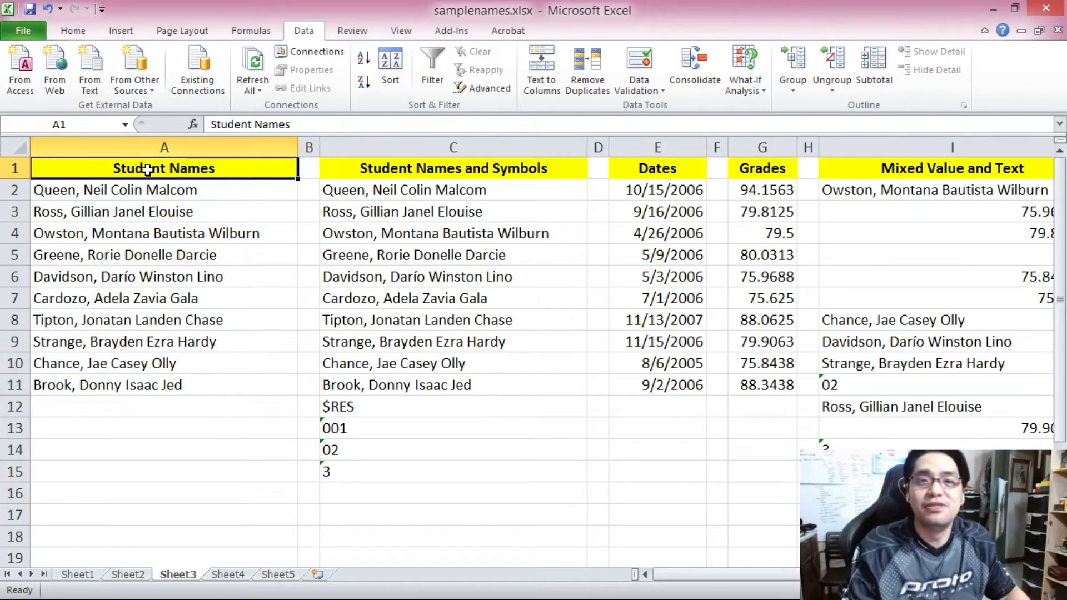
pyautogui.moveTo(165, 190); pyautogui.dragTo(154, 382)
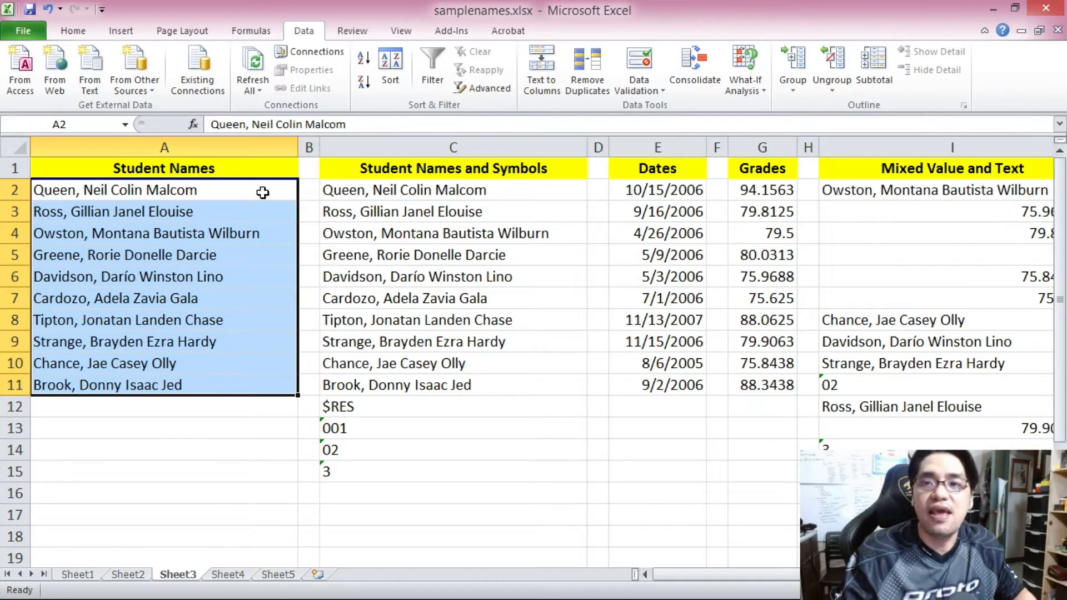
pyautogui.click(365, 58)
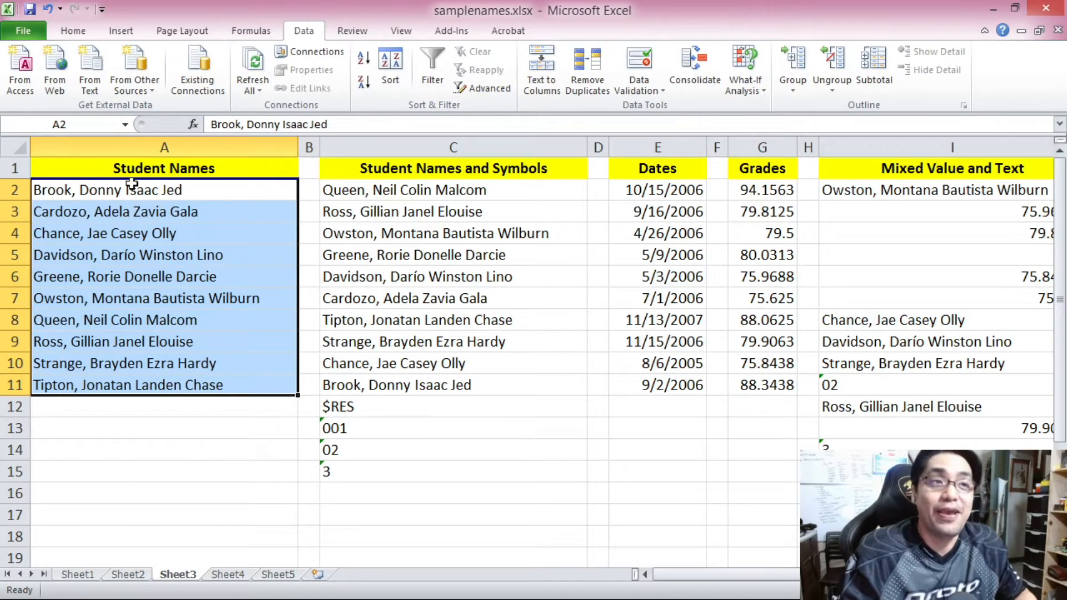
# Sort the Student Names entries in A2:A11 from Z to A
pyautogui.moveTo(131, 190); pyautogui.dragTo(122, 383)
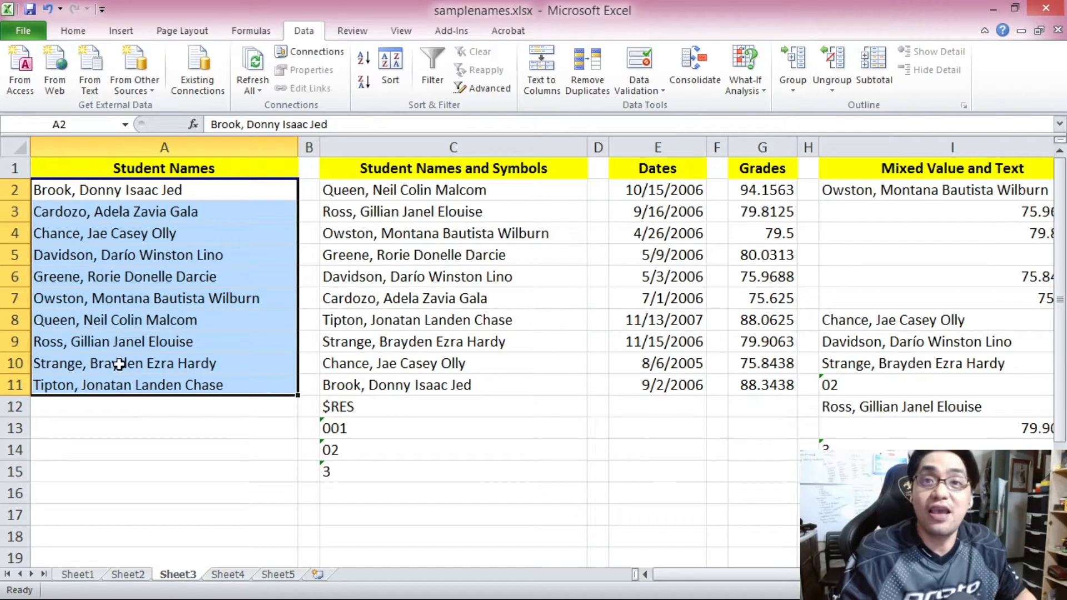
pyautogui.click(364, 83)
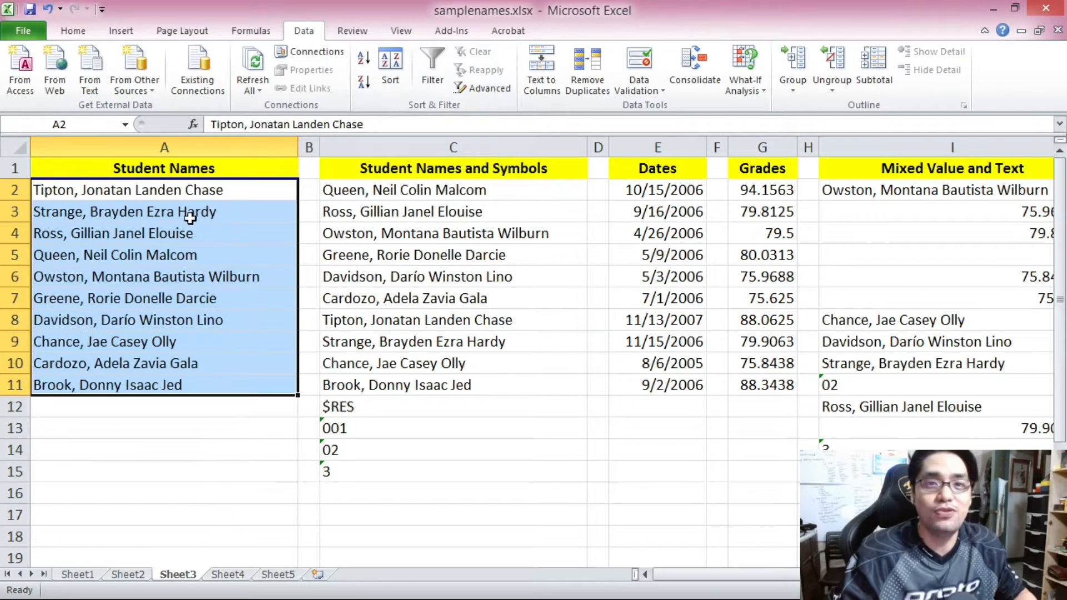
pyautogui.moveTo(161, 190); pyautogui.dragTo(146, 378)
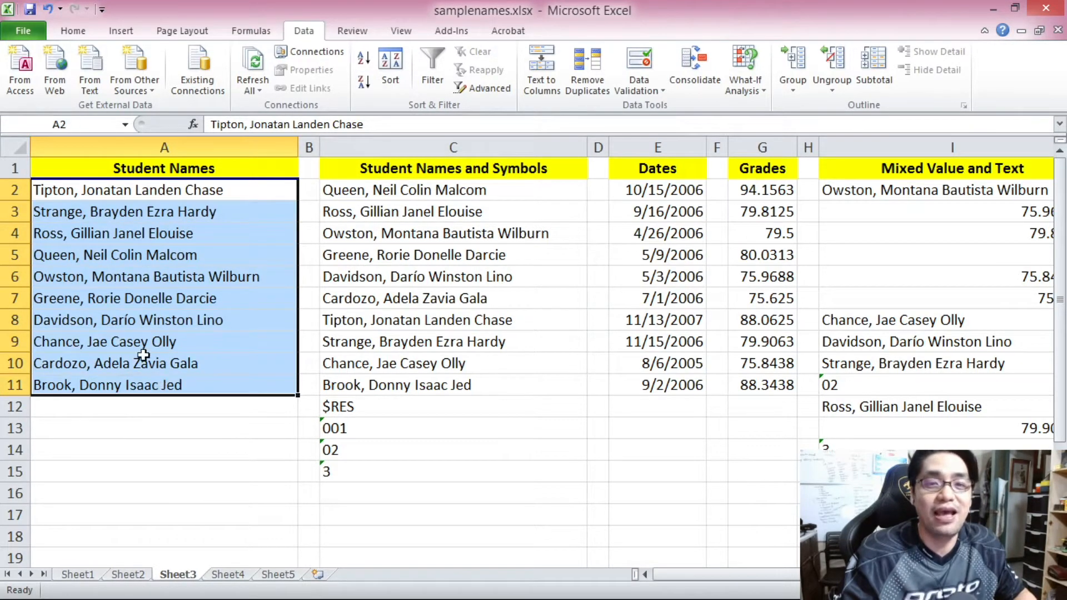
pyautogui.moveTo(126, 189); pyautogui.dragTo(138, 378)
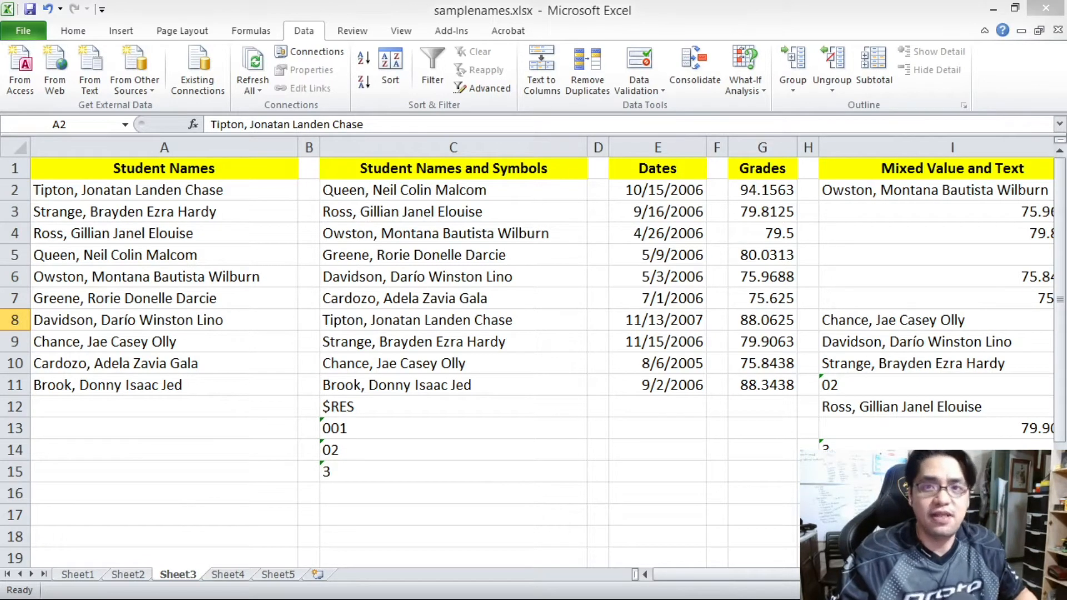
# Sort the Student Names and Symbols entries in C2:C15 from A to Z and check the order of symbols, numbers and names
pyautogui.click(358, 197)
pyautogui.moveTo(412, 191); pyautogui.dragTo(415, 466)
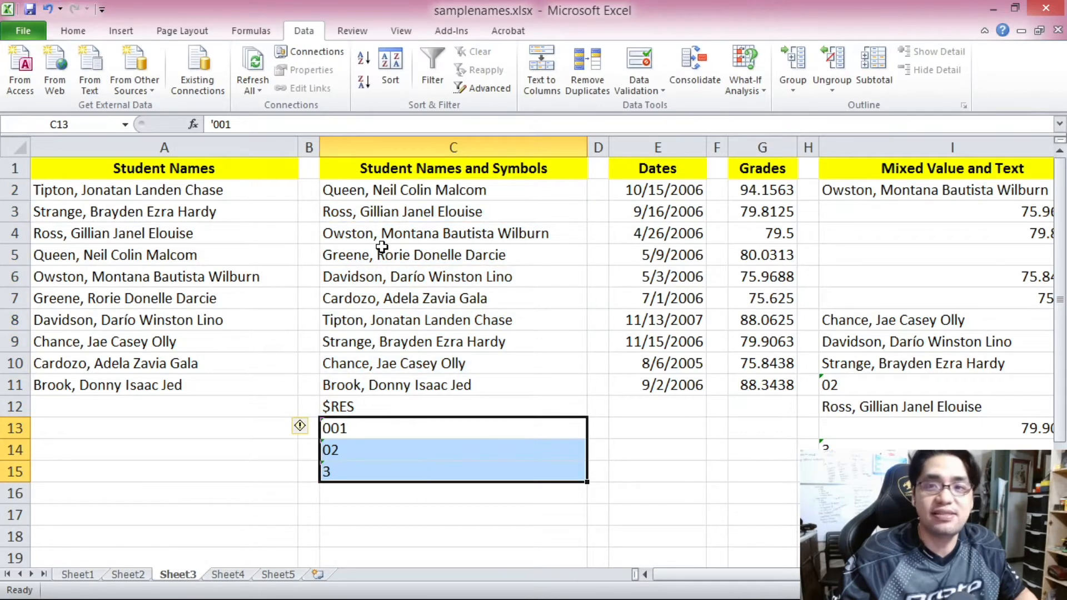
pyautogui.click(376, 189)
pyautogui.moveTo(376, 189); pyautogui.dragTo(386, 476)
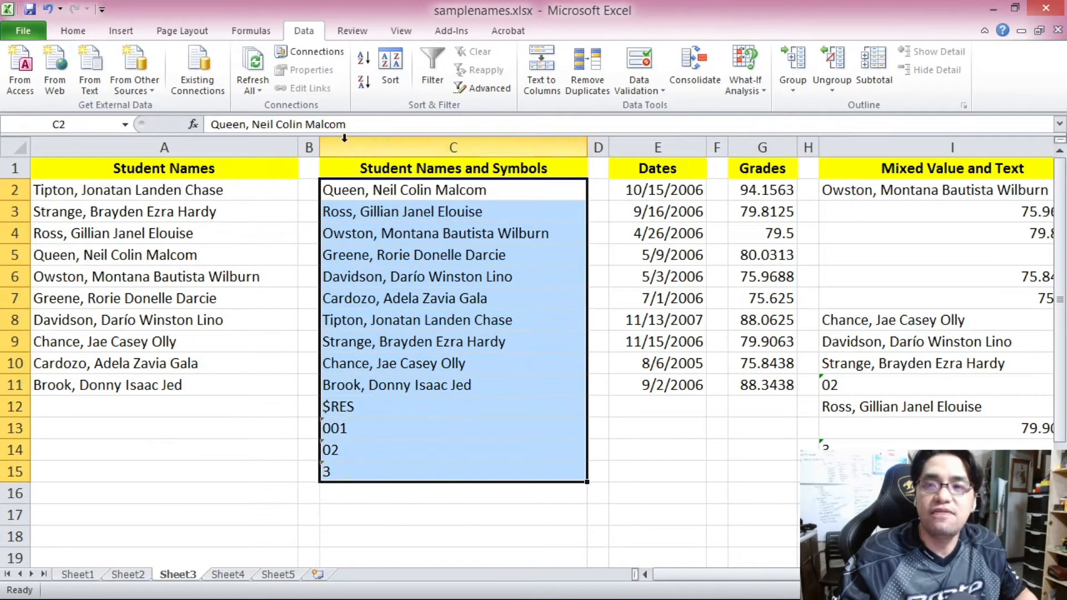
pyautogui.click(362, 60)
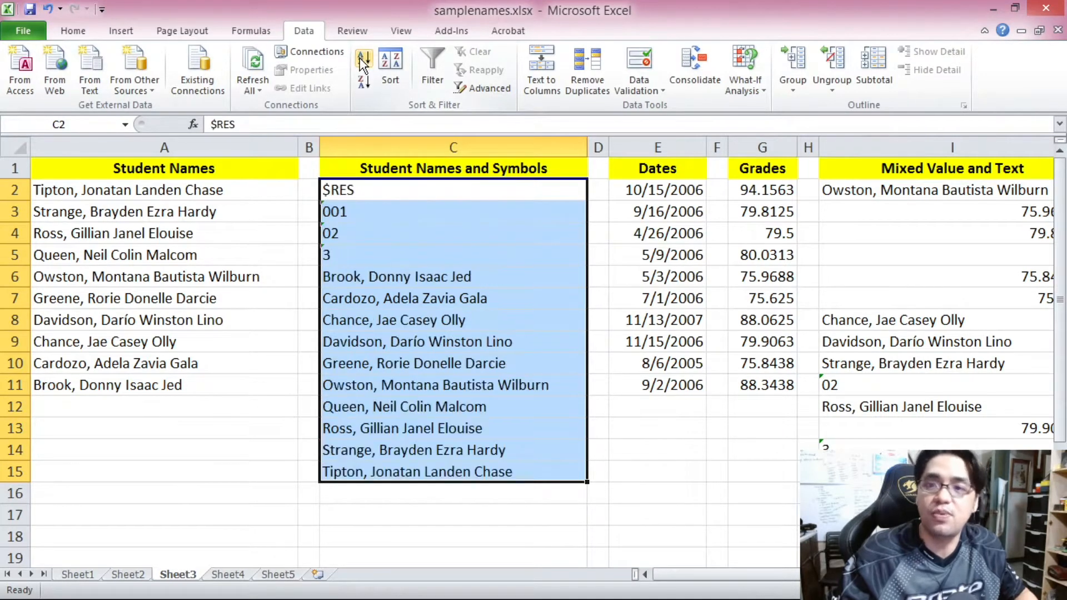
pyautogui.click(361, 184)
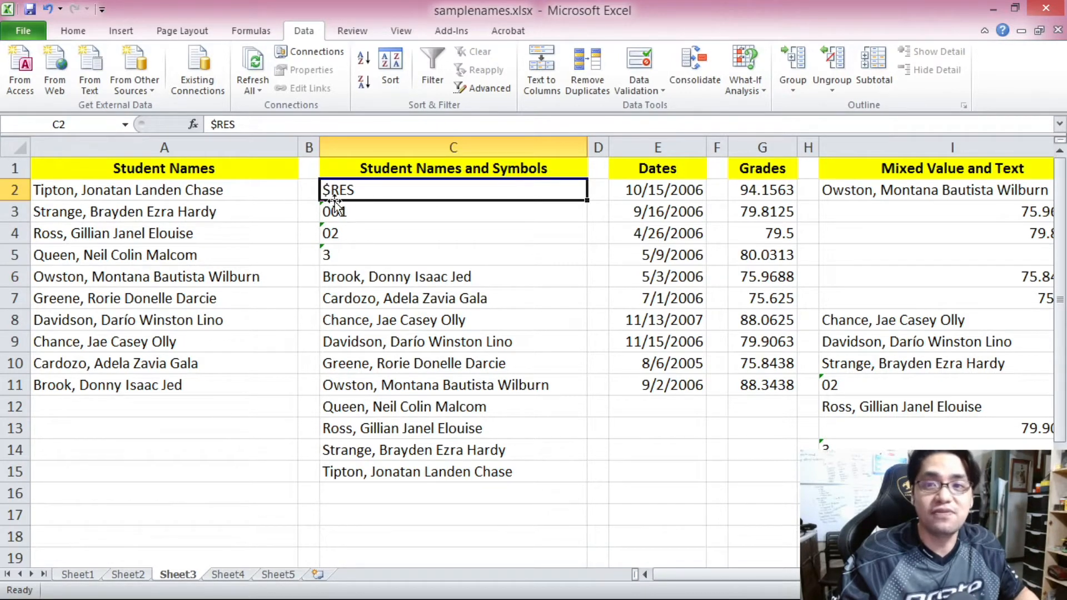
pyautogui.moveTo(356, 210); pyautogui.dragTo(396, 466)
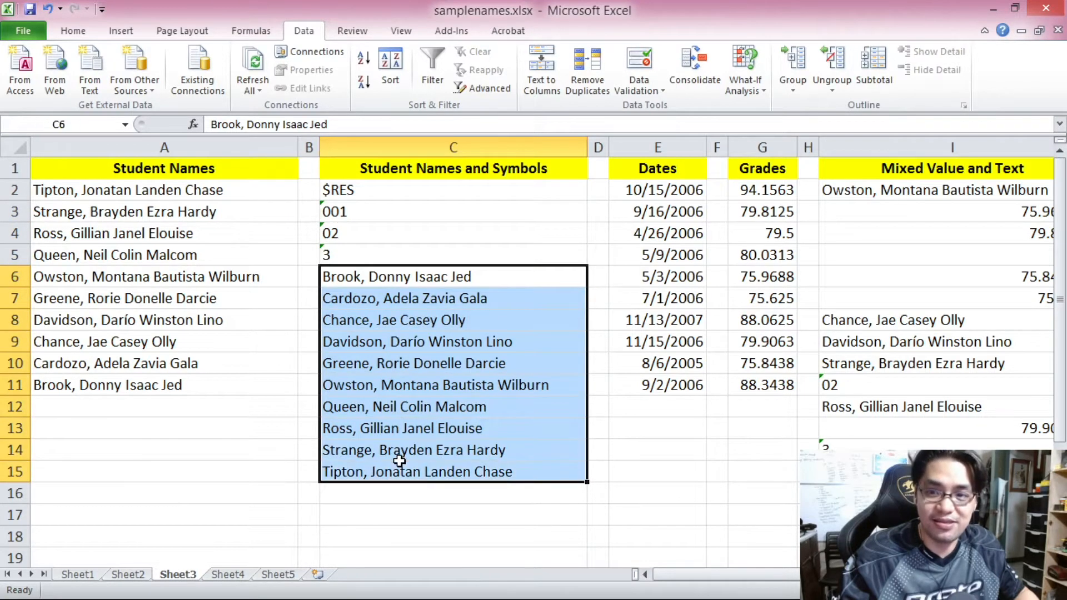
pyautogui.click(350, 186)
pyautogui.click(362, 220)
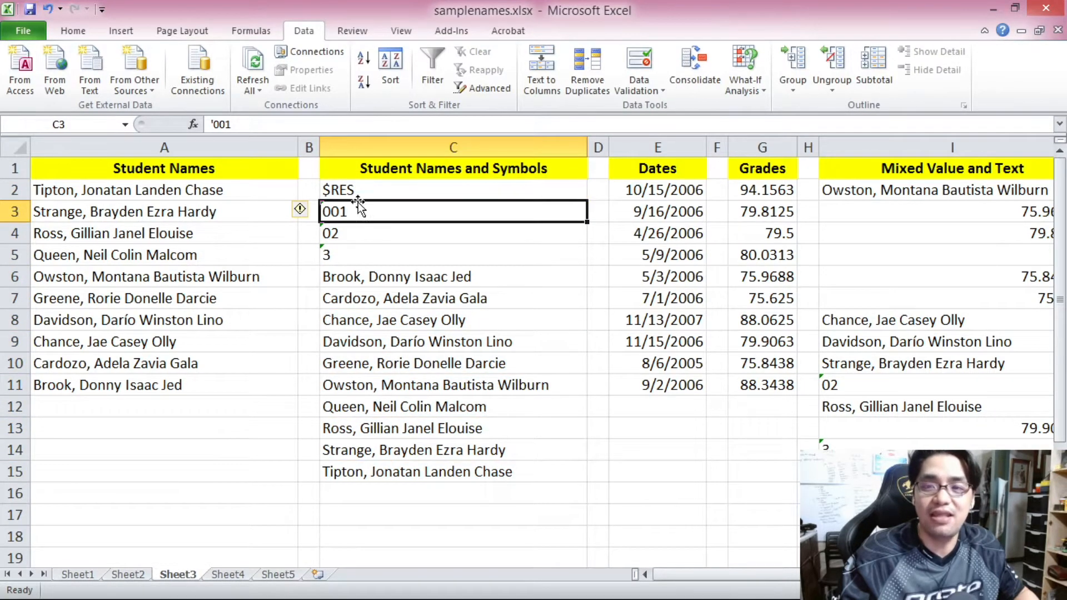
# Sort the Student Names and Symbols entries in C2:C15 from Z to A and review the reversed order
pyautogui.moveTo(350, 189); pyautogui.dragTo(384, 472)
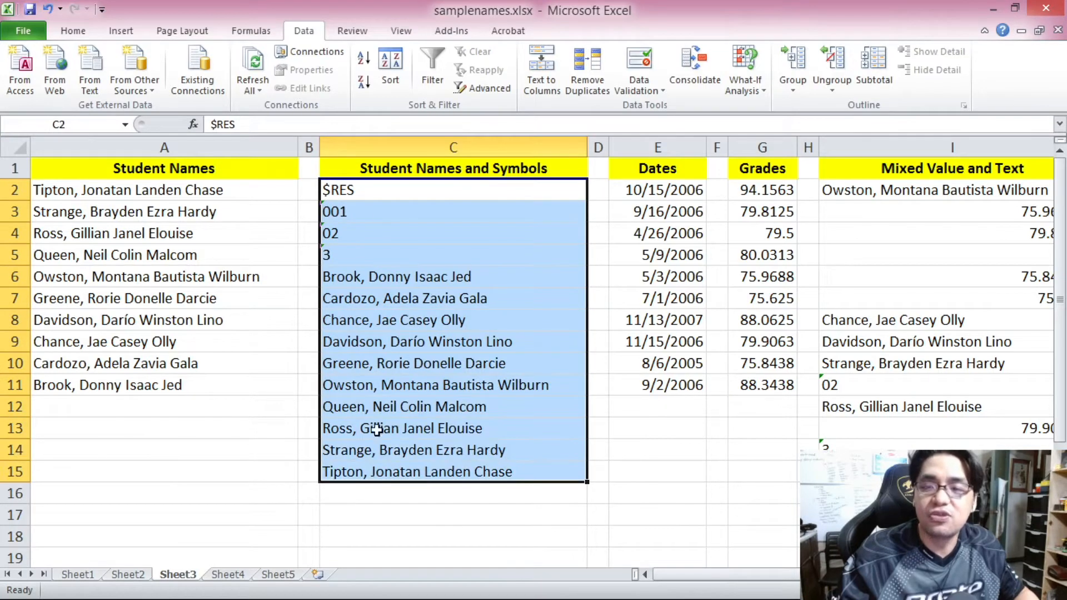
pyautogui.click(364, 82)
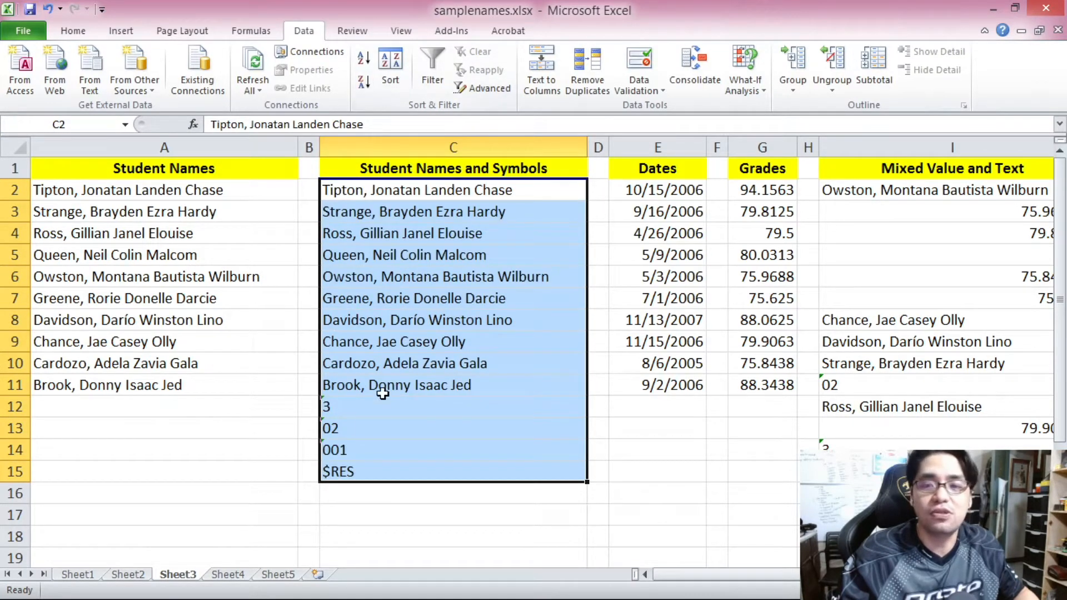
pyautogui.click(364, 478)
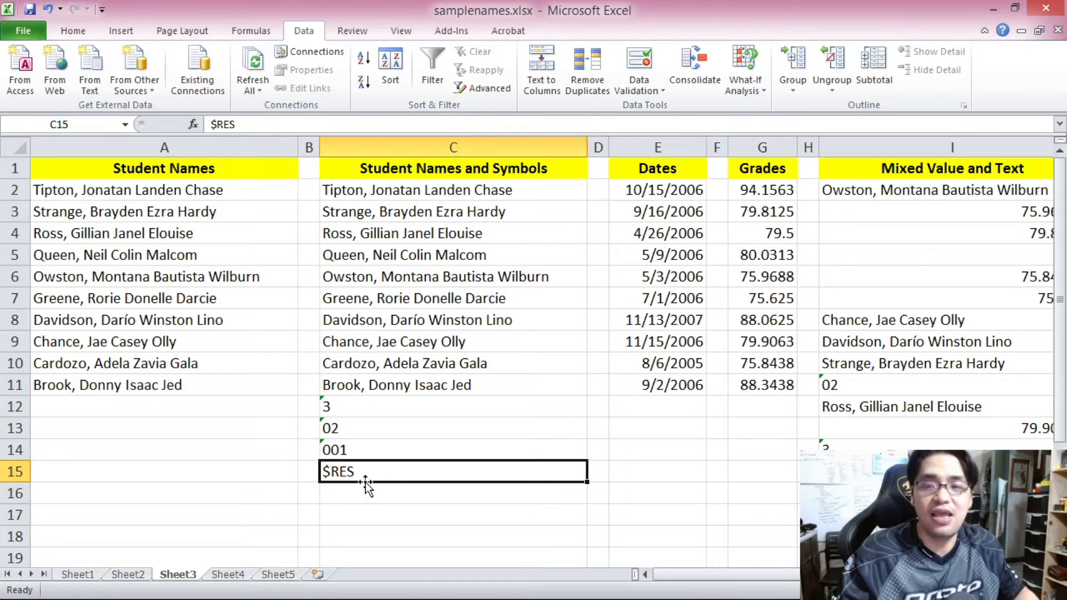
pyautogui.moveTo(372, 448); pyautogui.dragTo(381, 196)
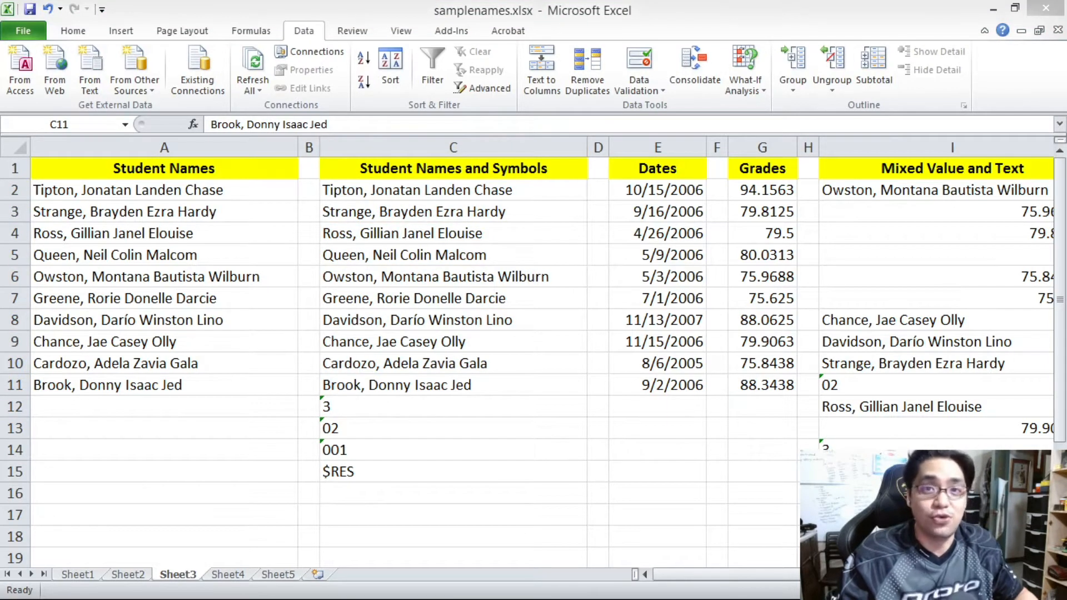
# Sort the Dates entries in E2:E11 from oldest to newest and check the first and last dates
pyautogui.click(639, 214)
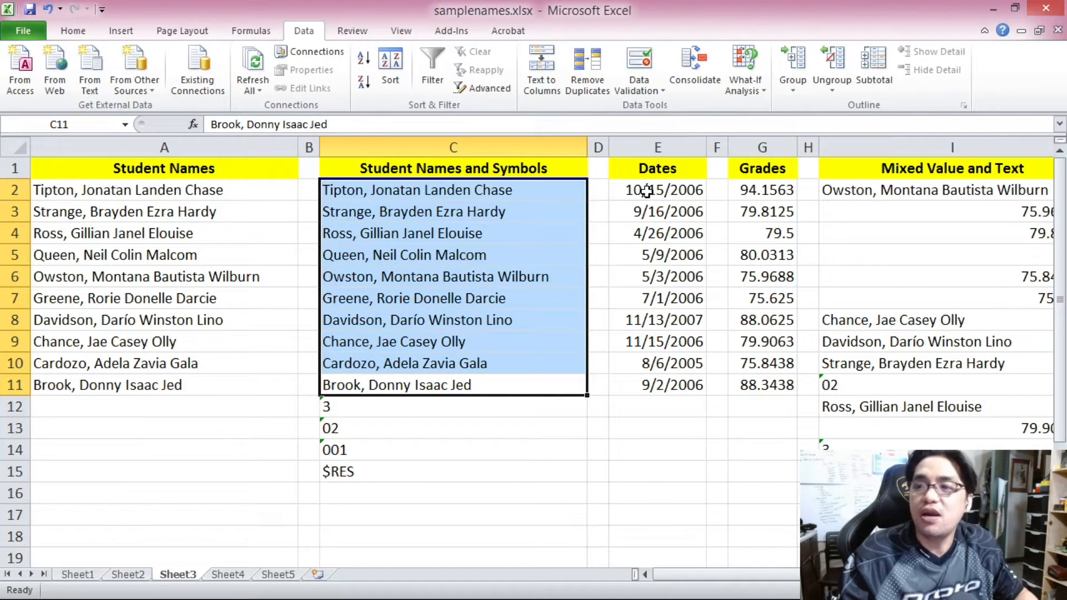
pyautogui.moveTo(645, 191); pyautogui.dragTo(656, 385)
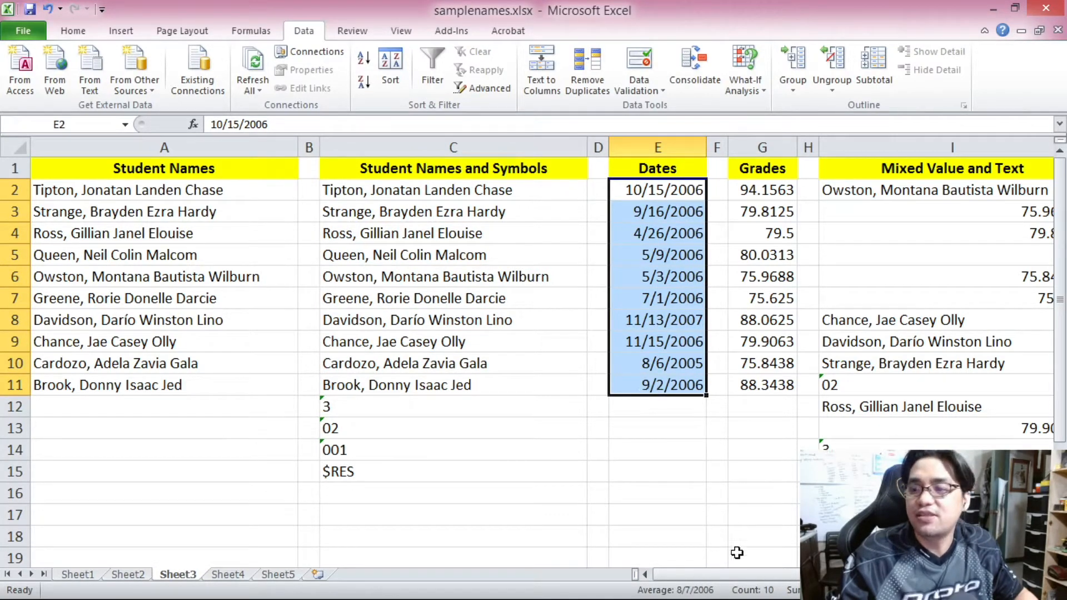
pyautogui.moveTo(740, 569); pyautogui.dragTo(779, 569)
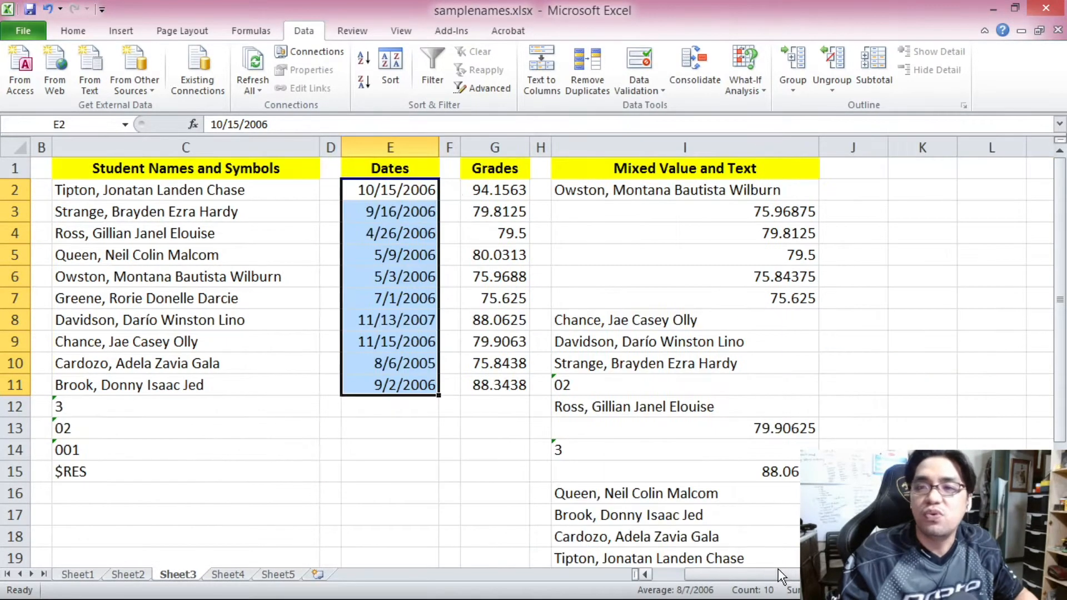
pyautogui.click(371, 67)
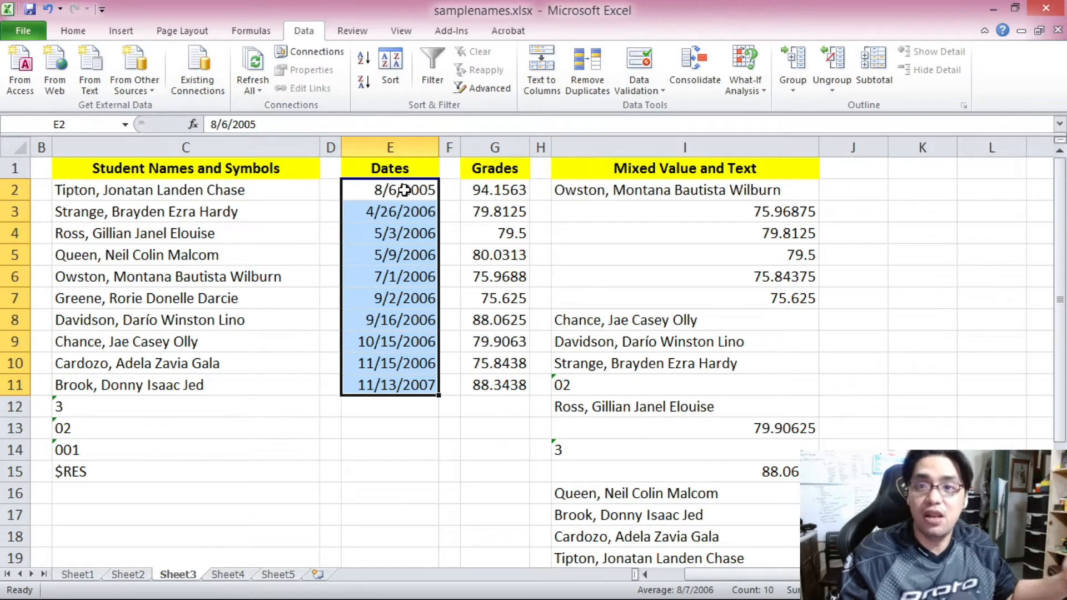
pyautogui.click(382, 189)
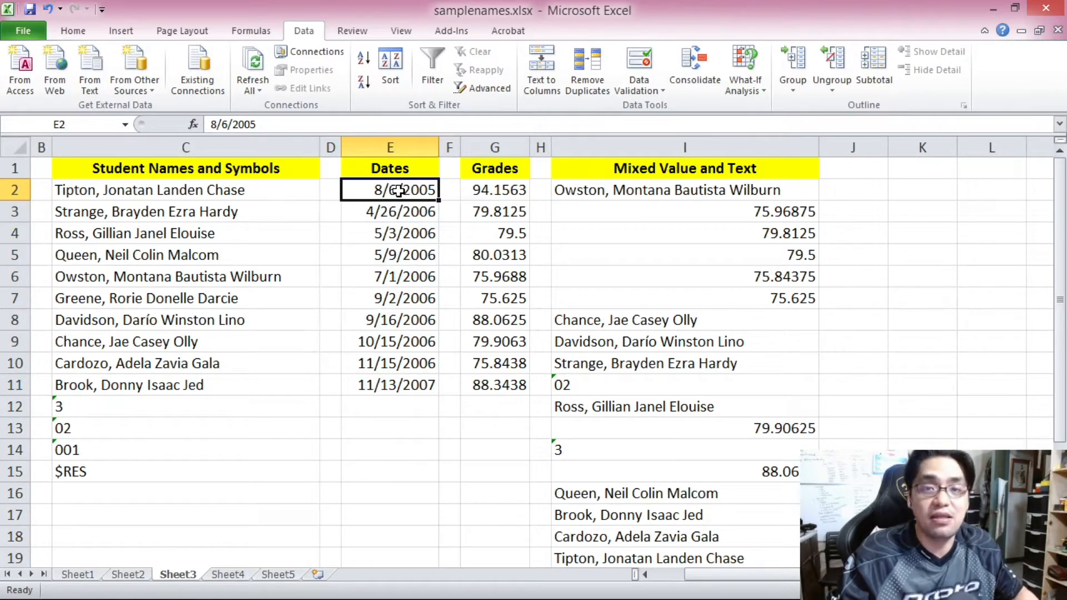
pyautogui.click(382, 387)
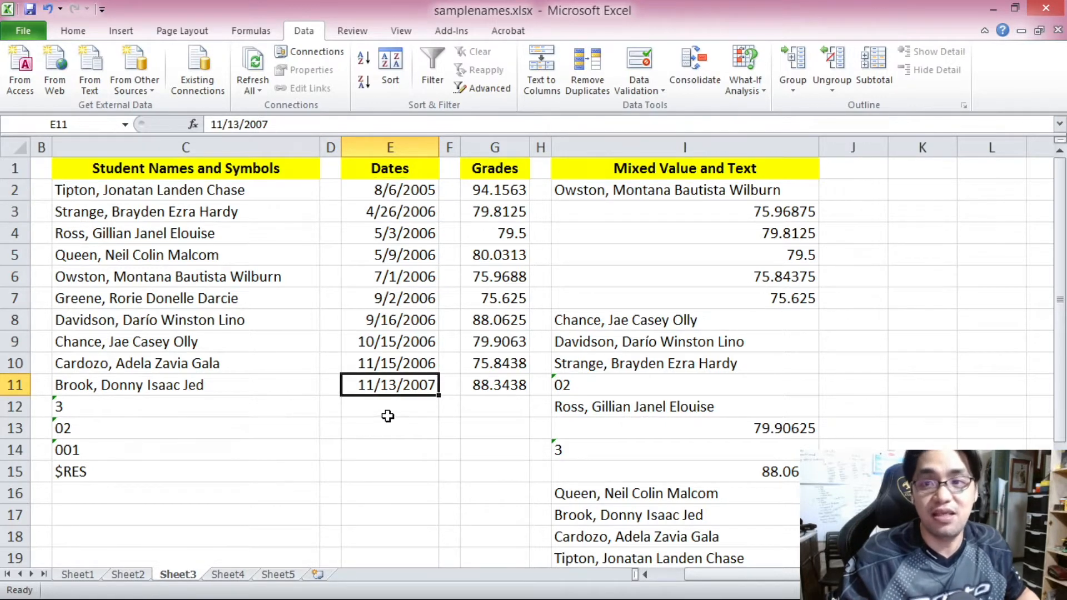
# Sort the Dates entries in E2:E11 from newest to oldest
pyautogui.moveTo(375, 190); pyautogui.dragTo(375, 388)
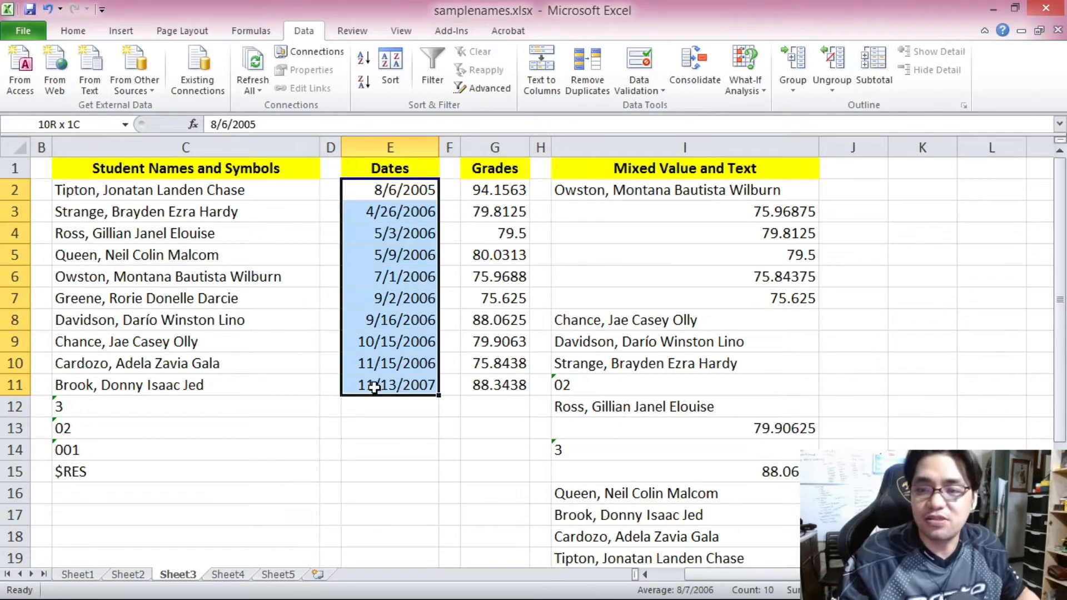
pyautogui.click(364, 83)
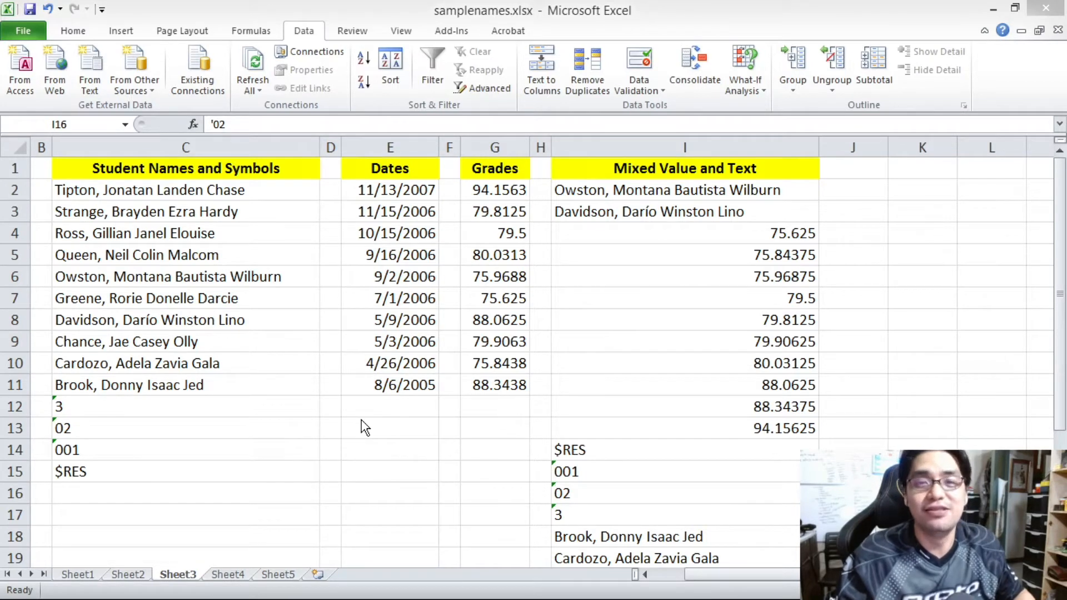
# Sort the Grades values in G2:G11 from smallest to largest and check the first and last grades
pyautogui.moveTo(496, 190); pyautogui.dragTo(501, 387)
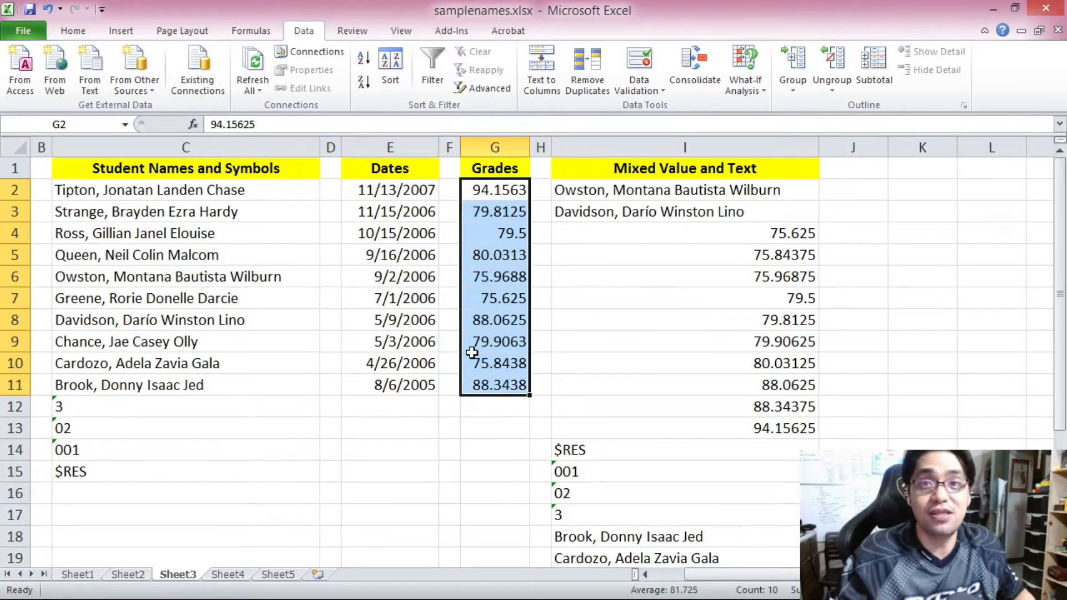
pyautogui.moveTo(509, 190); pyautogui.dragTo(500, 384)
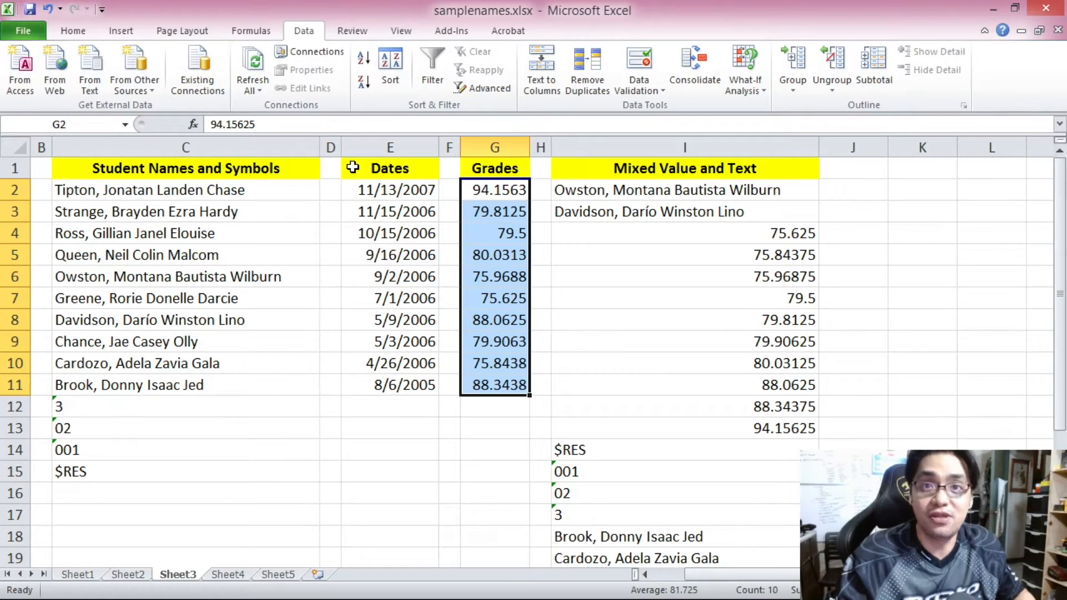
pyautogui.click(365, 62)
pyautogui.click(488, 192)
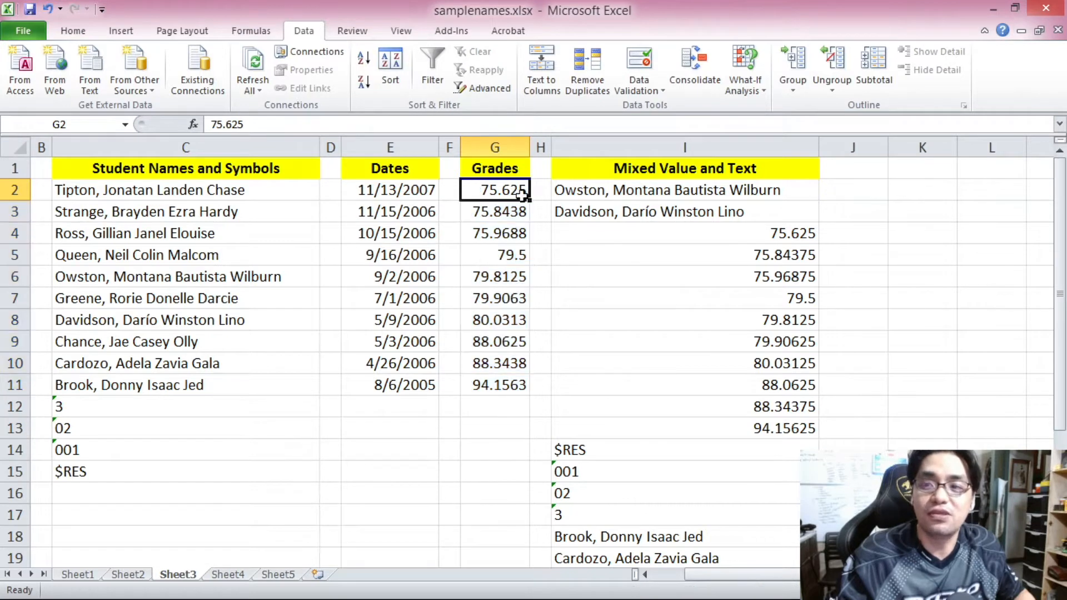
pyautogui.moveTo(495, 191); pyautogui.dragTo(506, 385)
pyautogui.click(506, 385)
# Sort the Grades values in G2:G11 from largest to smallest and check the first grade
pyautogui.moveTo(495, 190); pyautogui.dragTo(515, 384)
pyautogui.click(363, 83)
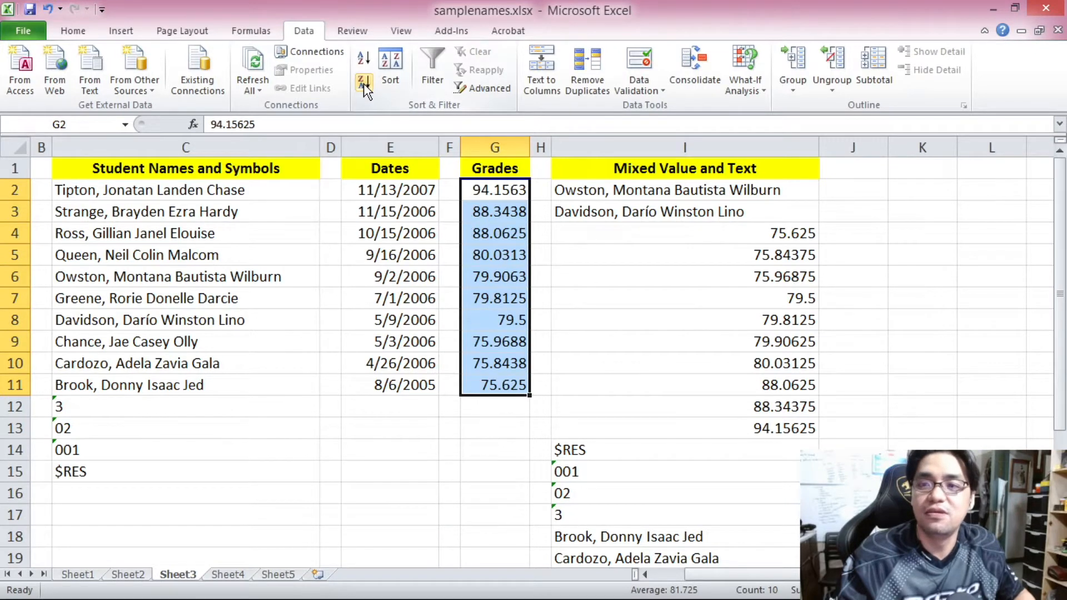
pyautogui.click(491, 190)
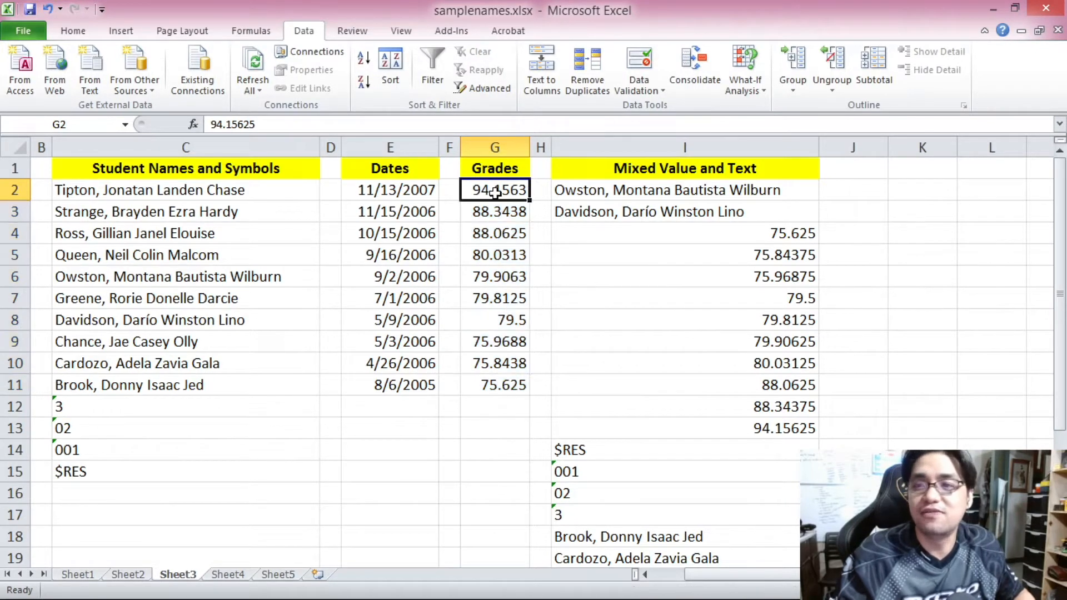
# Sort the Mixed Value and Text entries in I2:I25 in ascending order and check how numbers, symbols and names are arranged
pyautogui.moveTo(493, 190); pyautogui.dragTo(509, 386)
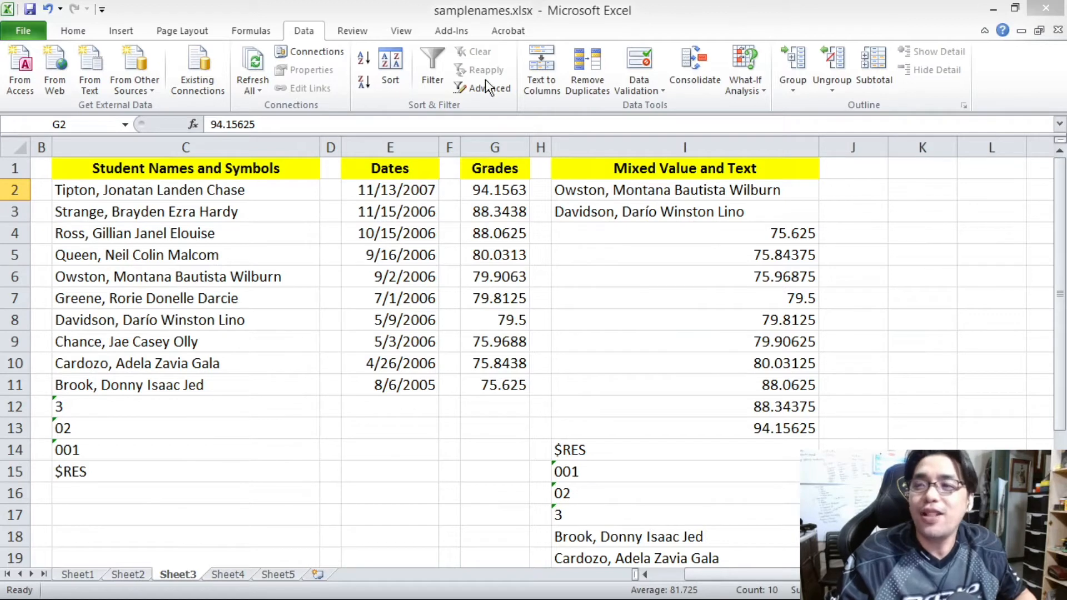
pyautogui.click(609, 185)
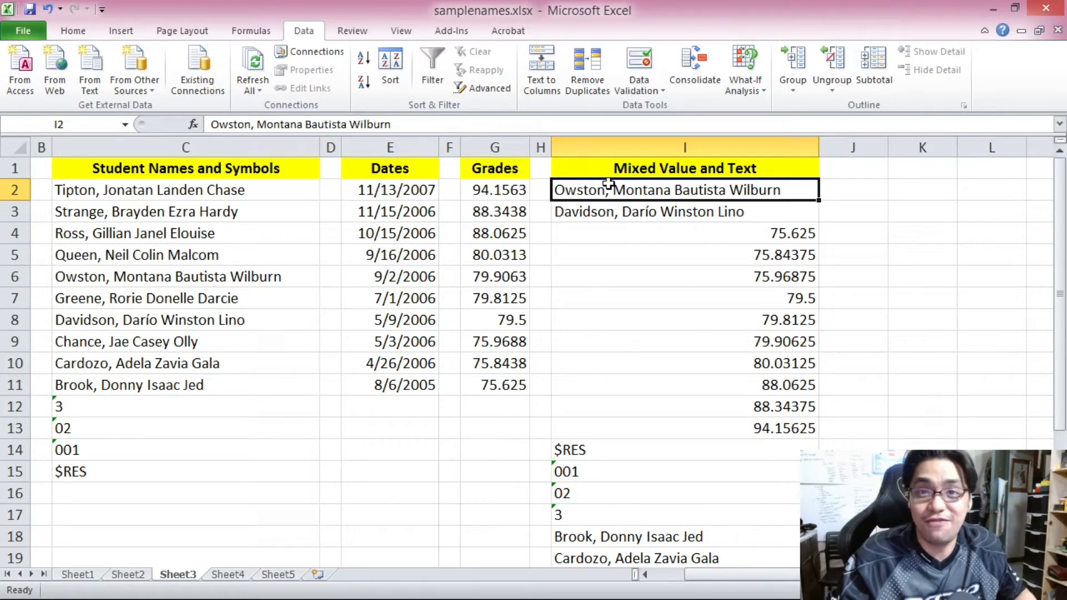
pyautogui.scroll(-4, 610, 184)
pyautogui.keyDown('shift'); pyautogui.click(644, 435); pyautogui.keyUp('shift')
pyautogui.scroll(3, 645, 439)
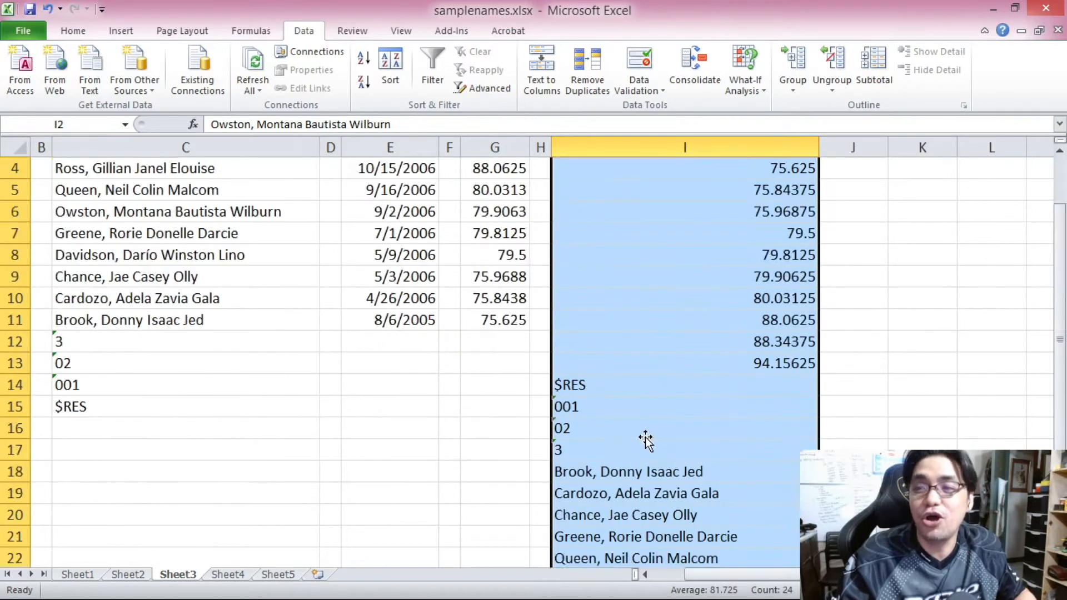
pyautogui.scroll(1, 645, 439)
pyautogui.moveTo(1062, 199); pyautogui.dragTo(1063, 205)
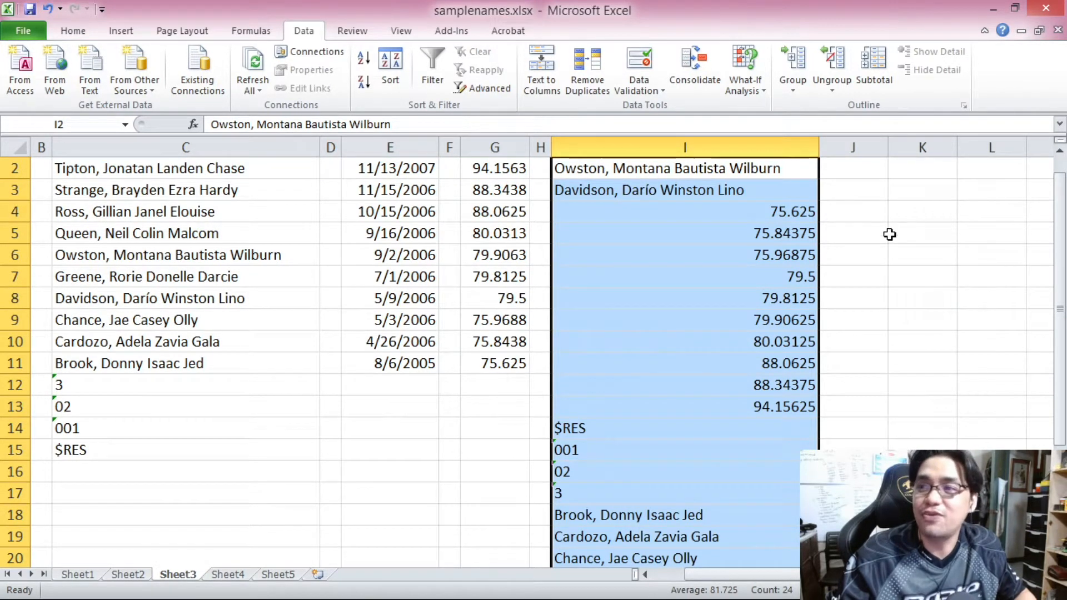
pyautogui.moveTo(1063, 231)
pyautogui.mouseDown()
pyautogui.moveTo(1063, 340)
pyautogui.moveTo(1063, 214)
pyautogui.mouseUp()
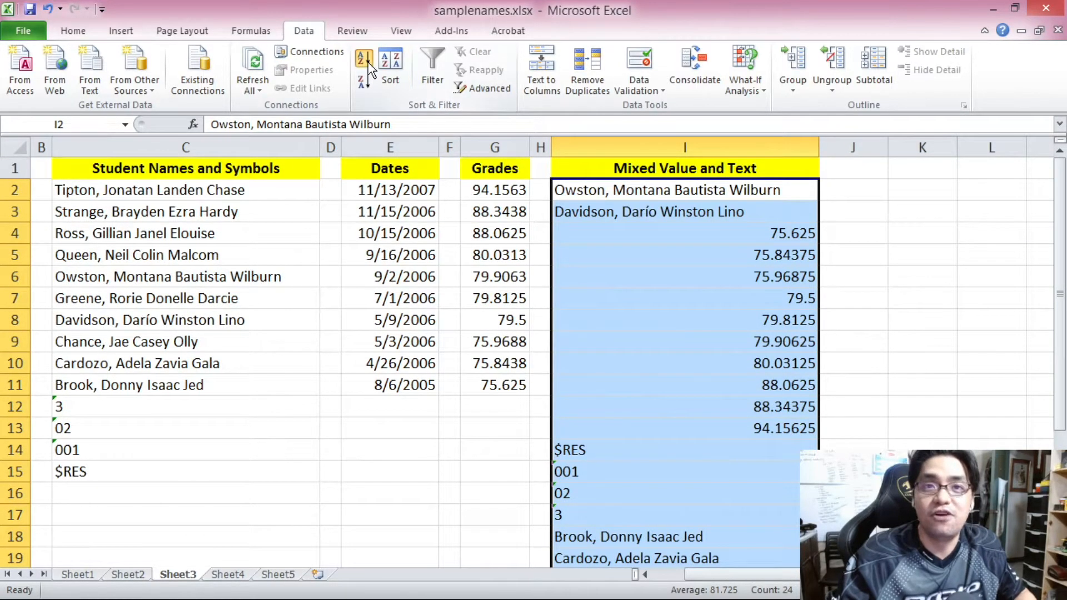
pyautogui.click(367, 65)
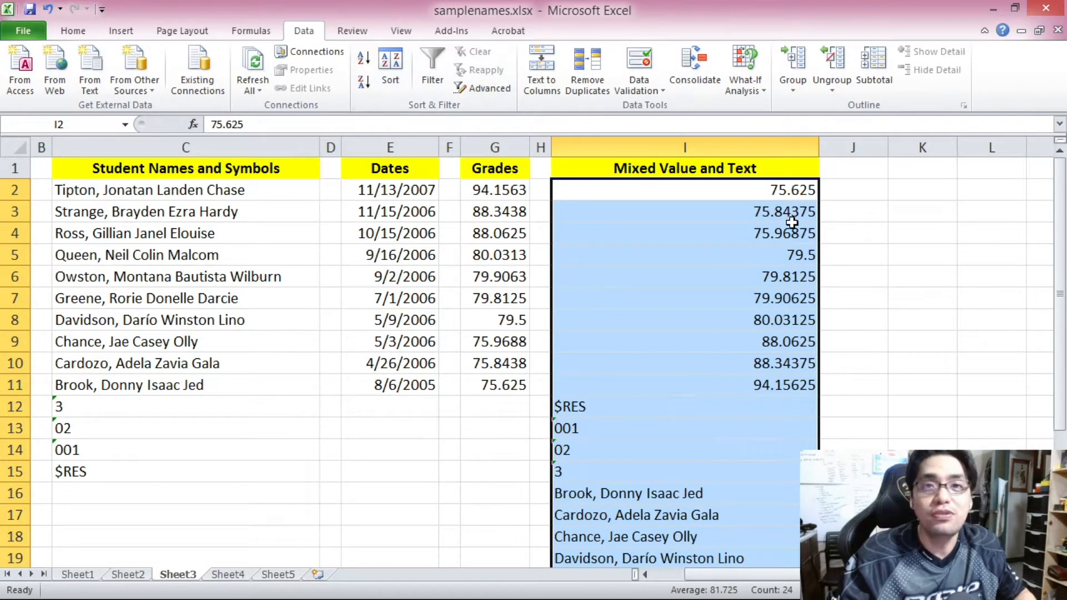
pyautogui.moveTo(771, 190); pyautogui.dragTo(757, 385)
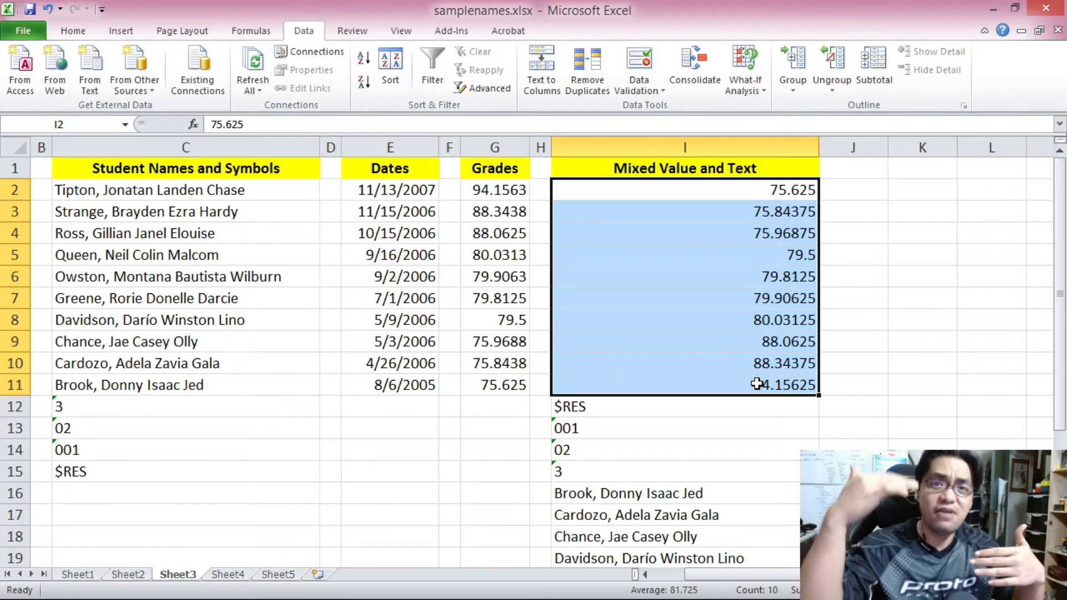
pyautogui.moveTo(1060, 325); pyautogui.dragTo(1065, 358)
pyautogui.moveTo(610, 320); pyautogui.dragTo(667, 515)
pyautogui.moveTo(1060, 442); pyautogui.dragTo(1060, 312)
# Sort the Mixed Value and Text entries in I2:I25 in descending order and check the arrangement of names and numbers
pyautogui.click(761, 196)
pyautogui.scroll(-3, 1007, 218)
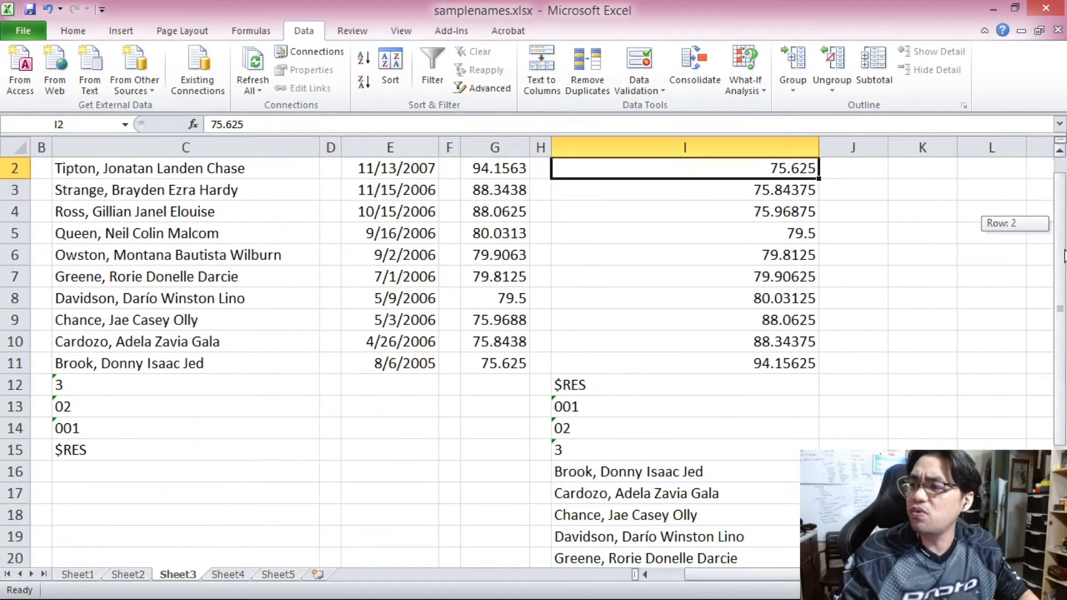
pyautogui.keyDown('shift'); pyautogui.click(670, 515); pyautogui.keyUp('shift')
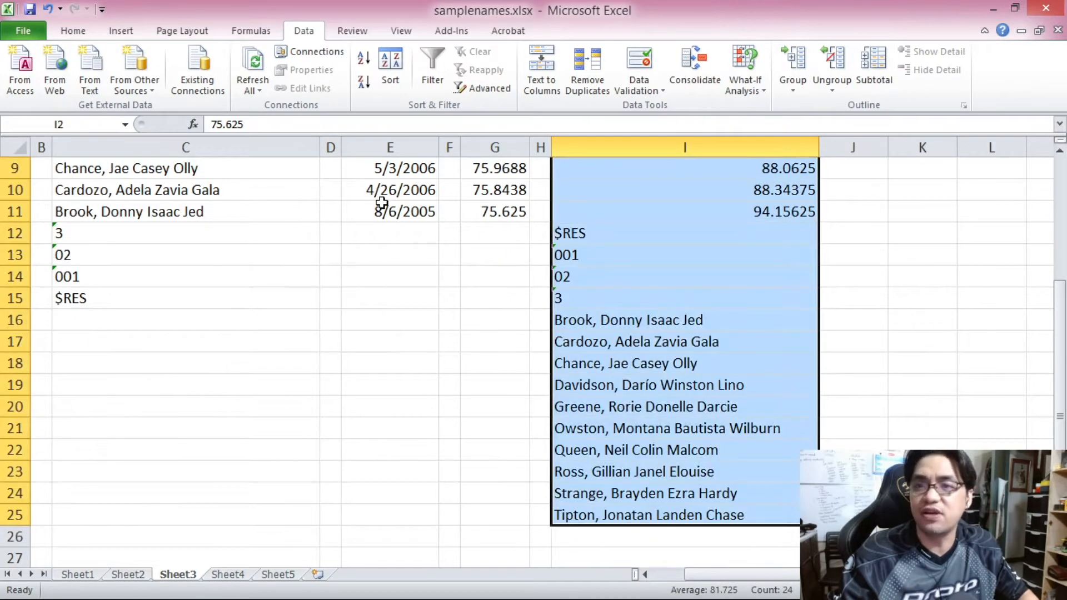
pyautogui.click(364, 81)
pyautogui.moveTo(1060, 256); pyautogui.dragTo(1061, 269)
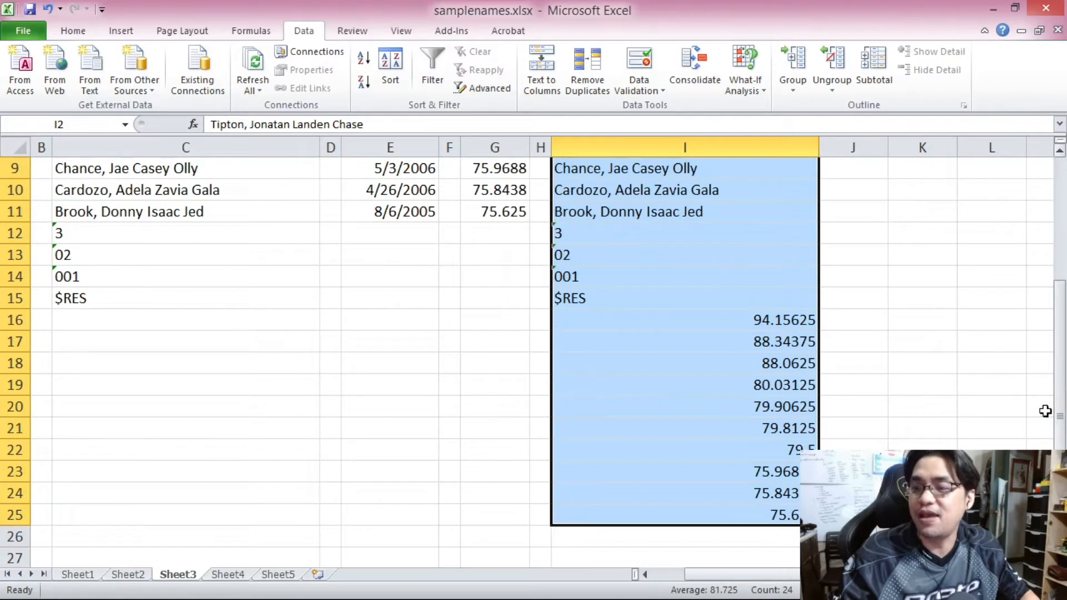
pyautogui.moveTo(757, 518); pyautogui.dragTo(750, 318)
pyautogui.moveTo(1060, 517); pyautogui.dragTo(1060, 395)
pyautogui.click(578, 199)
pyautogui.moveTo(579, 199); pyautogui.dragTo(632, 382)
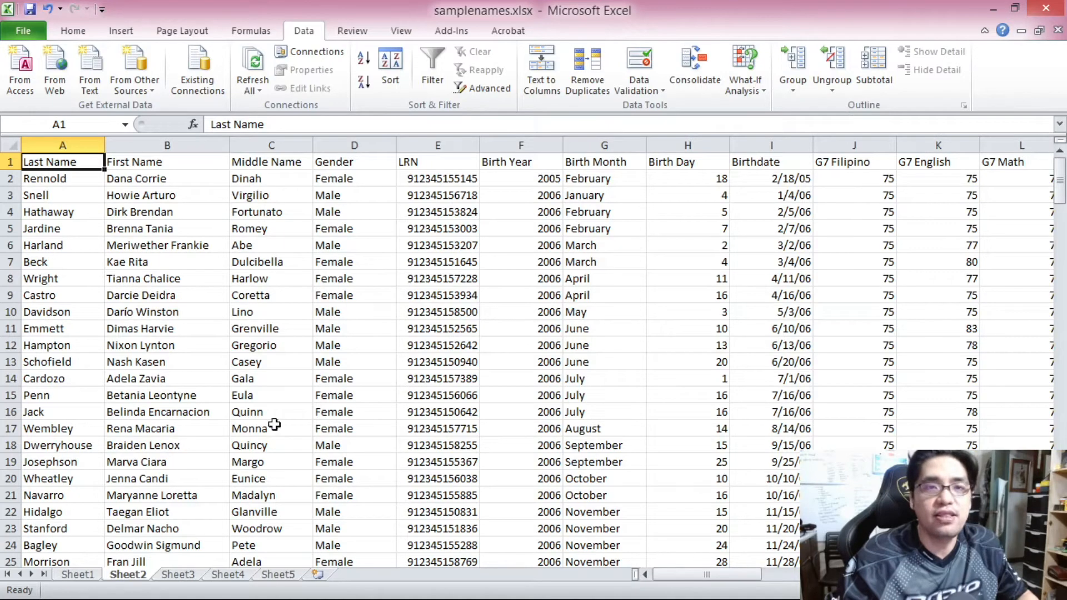
# Examine the student table on Sheet2, from the name, LRN and birth columns to the G7 subject grades
pyautogui.click(65, 181)
pyautogui.moveTo(67, 184); pyautogui.dragTo(89, 378)
pyautogui.moveTo(164, 178); pyautogui.dragTo(203, 259)
pyautogui.moveTo(382, 181); pyautogui.dragTo(379, 322)
pyautogui.moveTo(470, 179); pyautogui.dragTo(465, 312)
pyautogui.click(528, 178)
pyautogui.moveTo(608, 178); pyautogui.dragTo(615, 300)
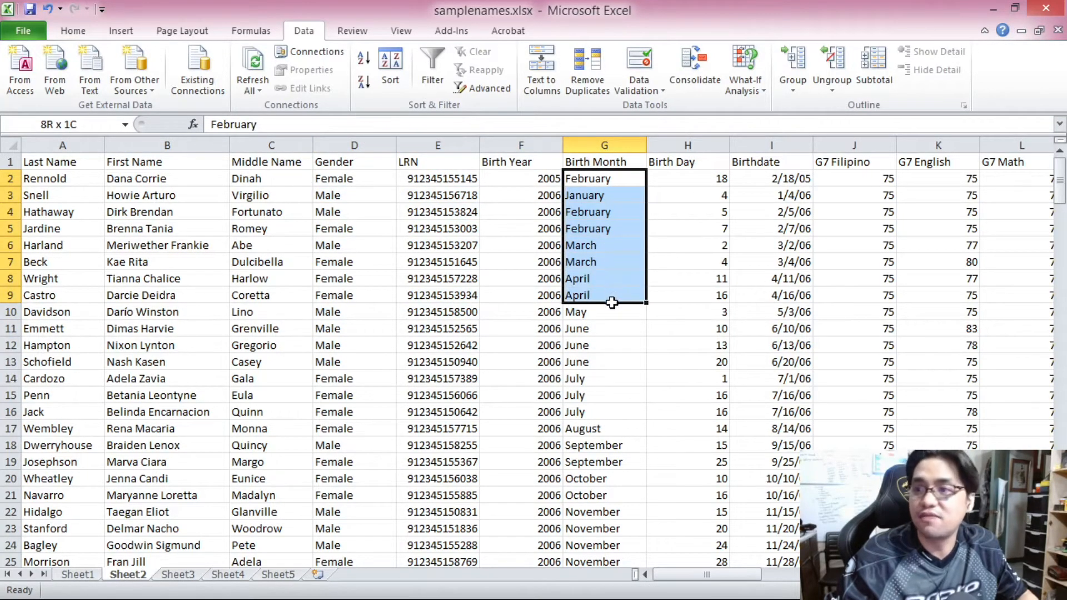
pyautogui.moveTo(675, 181); pyautogui.dragTo(684, 243)
pyautogui.moveTo(761, 176); pyautogui.dragTo(785, 306)
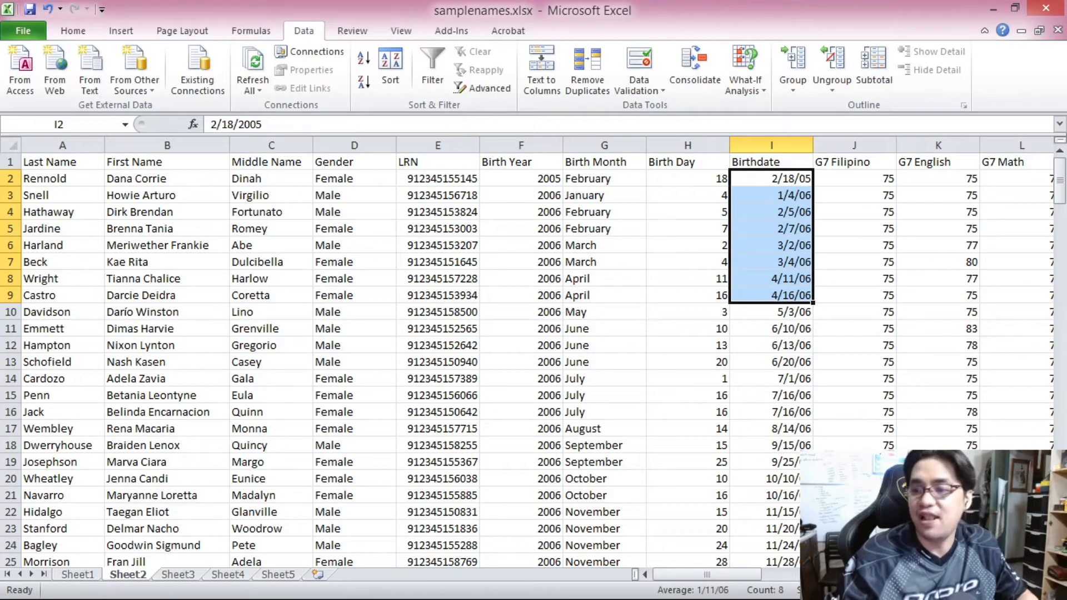
pyautogui.moveTo(751, 577); pyautogui.dragTo(786, 573)
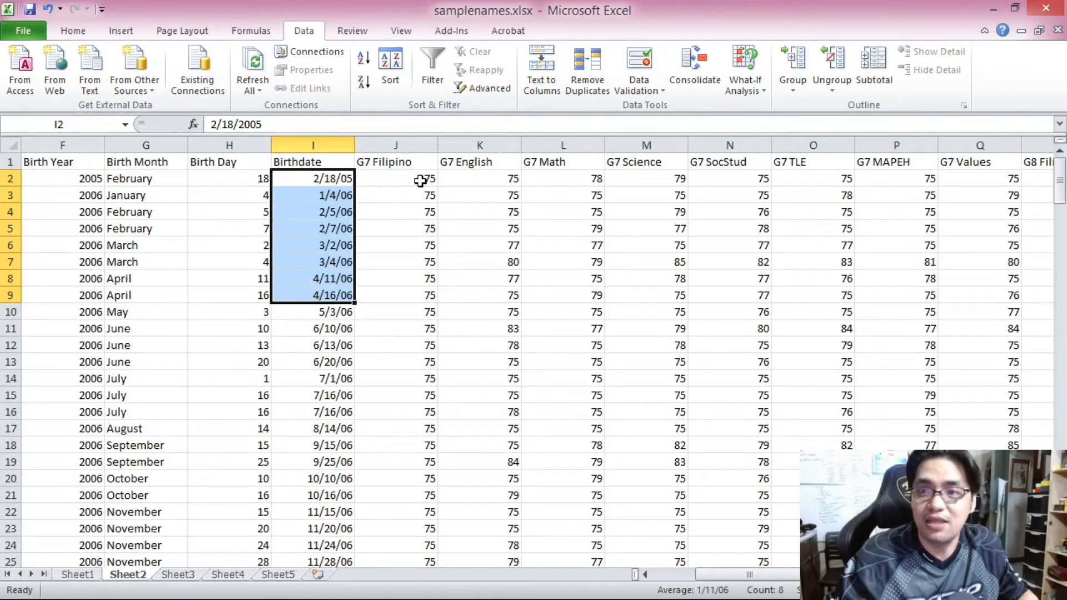
pyautogui.moveTo(744, 576); pyautogui.dragTo(751, 576)
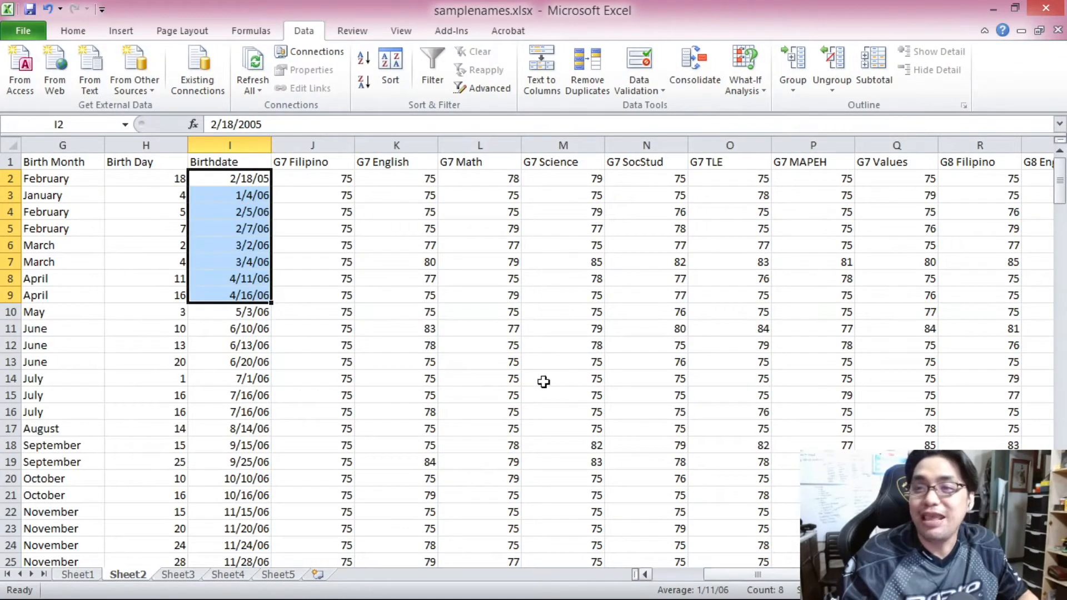
pyautogui.moveTo(295, 182); pyautogui.dragTo(924, 272)
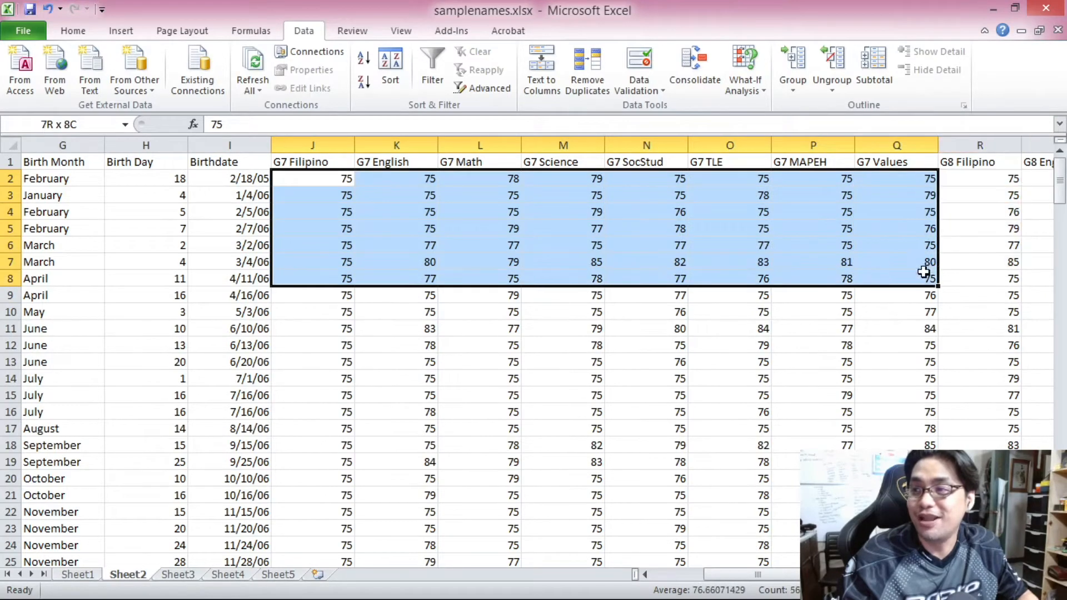
pyautogui.moveTo(788, 578); pyautogui.dragTo(706, 578)
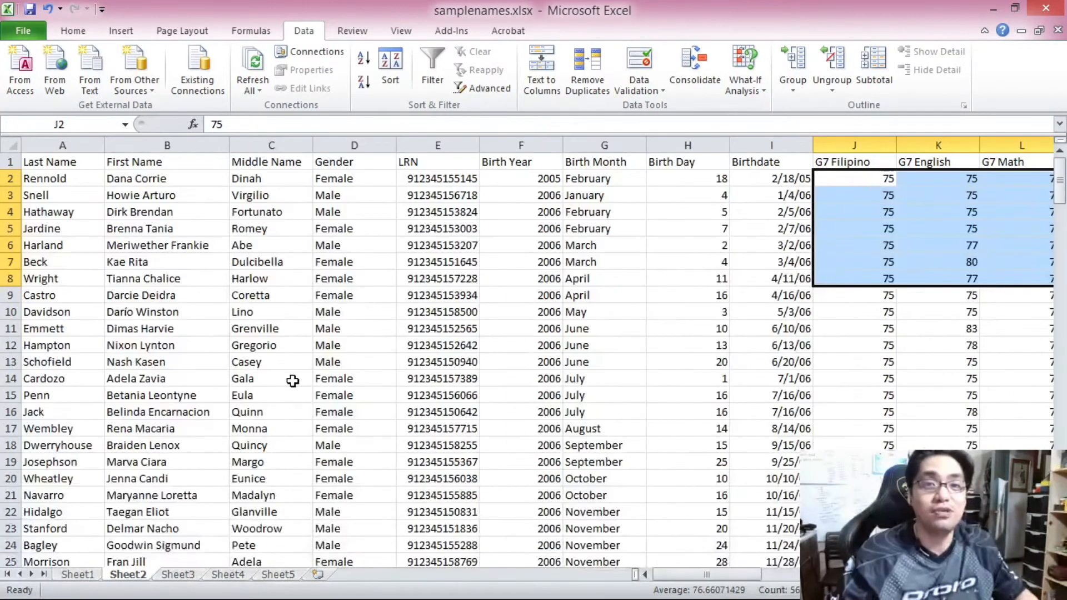
# Examine the Sheet2 table's header row and its Last Name, First Name and LRN columns
pyautogui.click(51, 180)
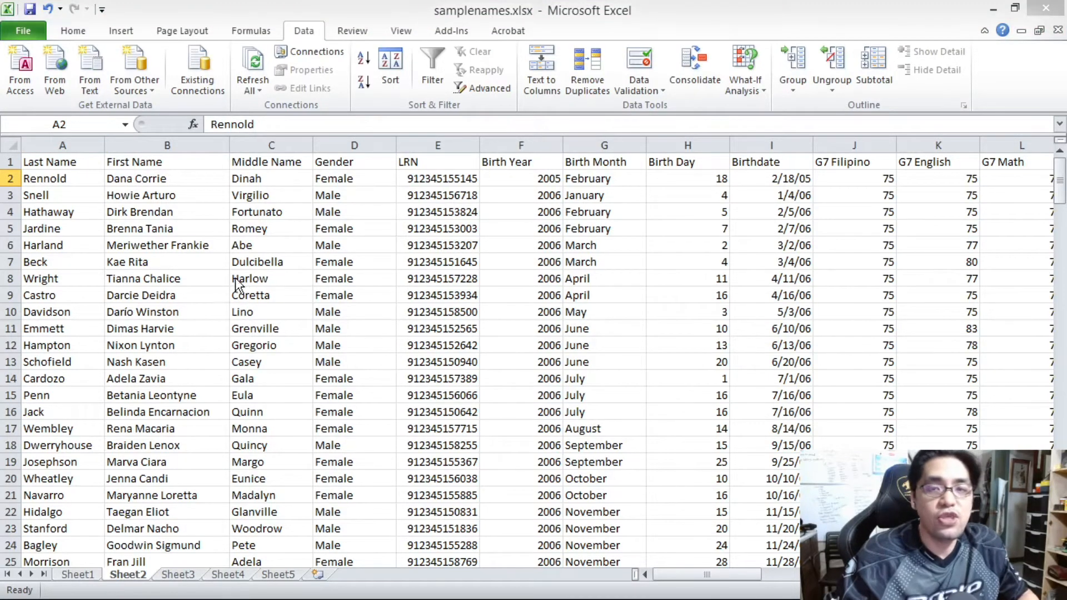
pyautogui.click(185, 275)
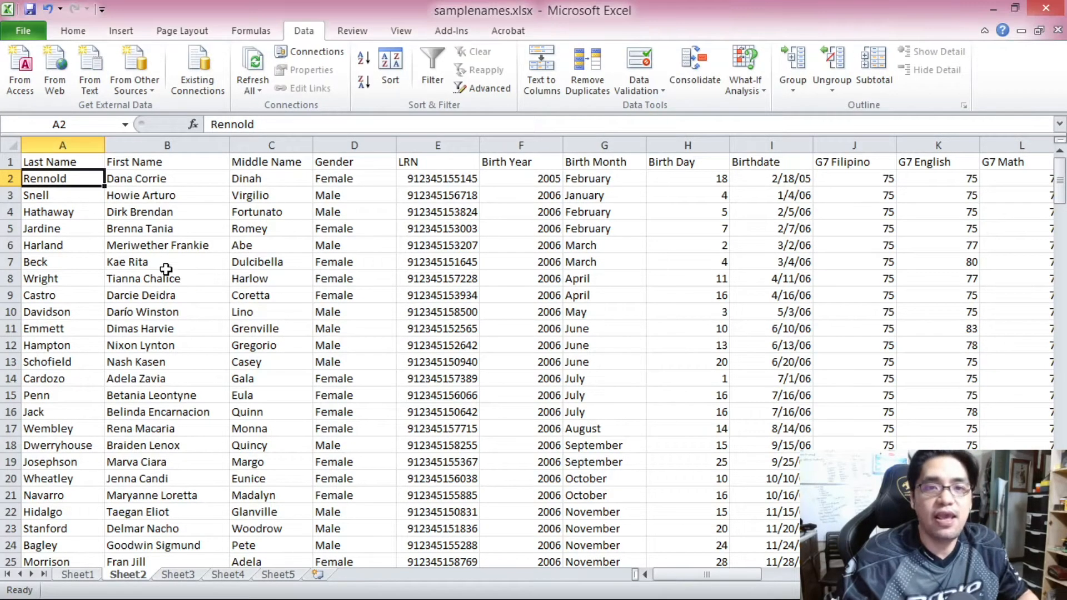
pyautogui.click(63, 162)
pyautogui.moveTo(687, 575)
pyautogui.mouseDown()
pyautogui.moveTo(773, 573)
pyautogui.moveTo(685, 573)
pyautogui.mouseUp()
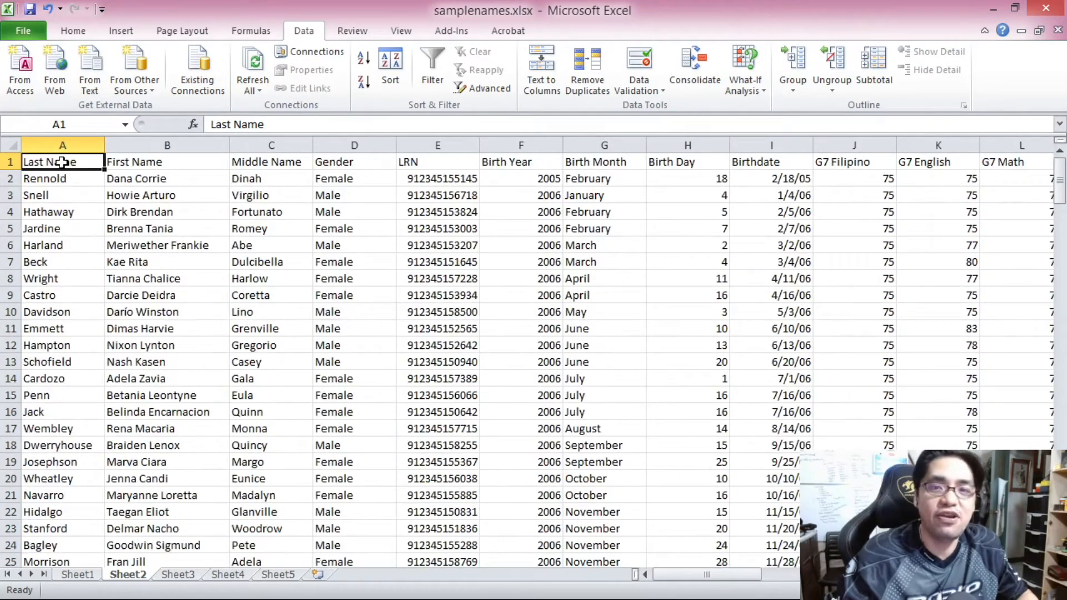
pyautogui.click(64, 139)
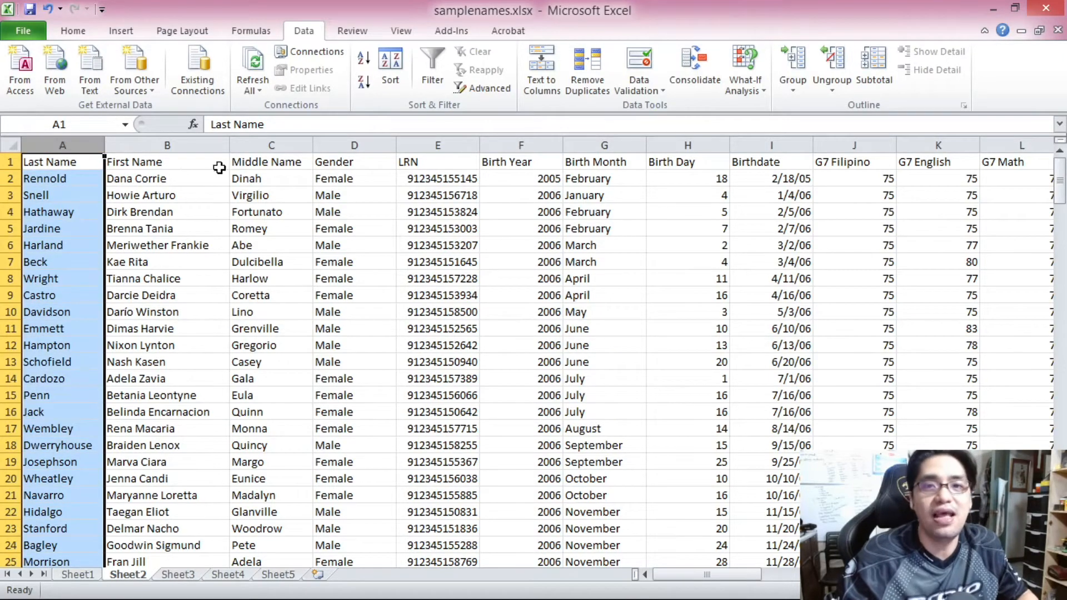
pyautogui.click(189, 161)
pyautogui.click(192, 142)
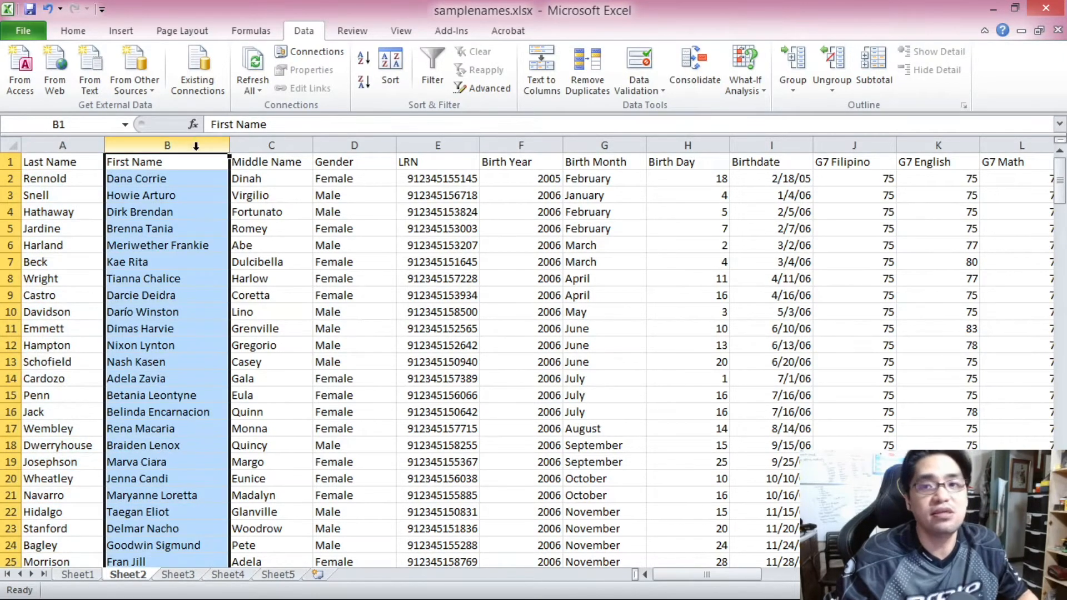
pyautogui.click(447, 166)
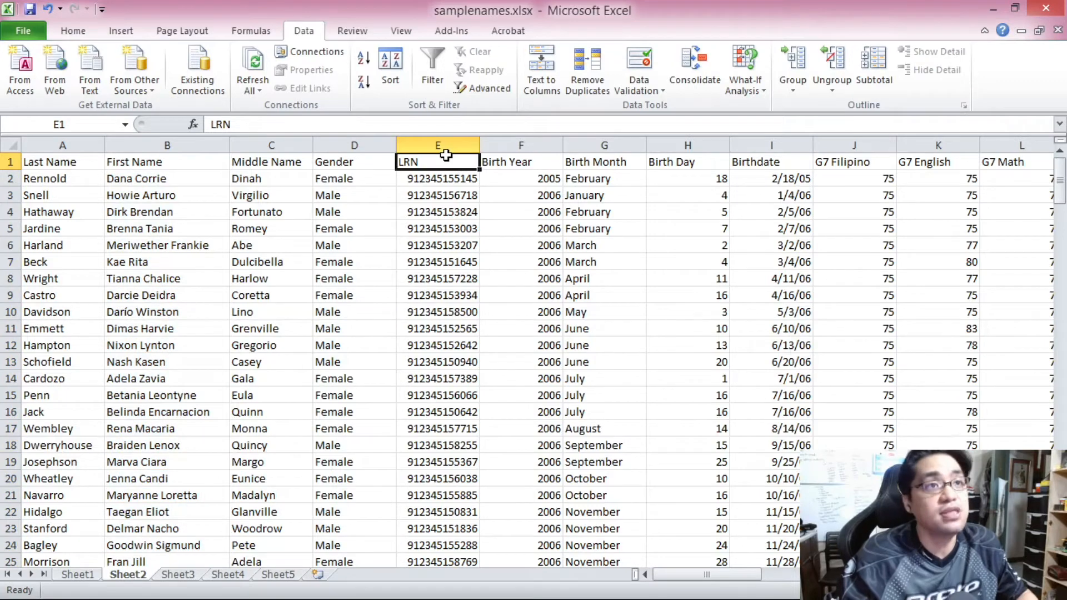
pyautogui.click(440, 146)
pyautogui.moveTo(115, 162); pyautogui.dragTo(969, 161)
pyautogui.click(139, 178)
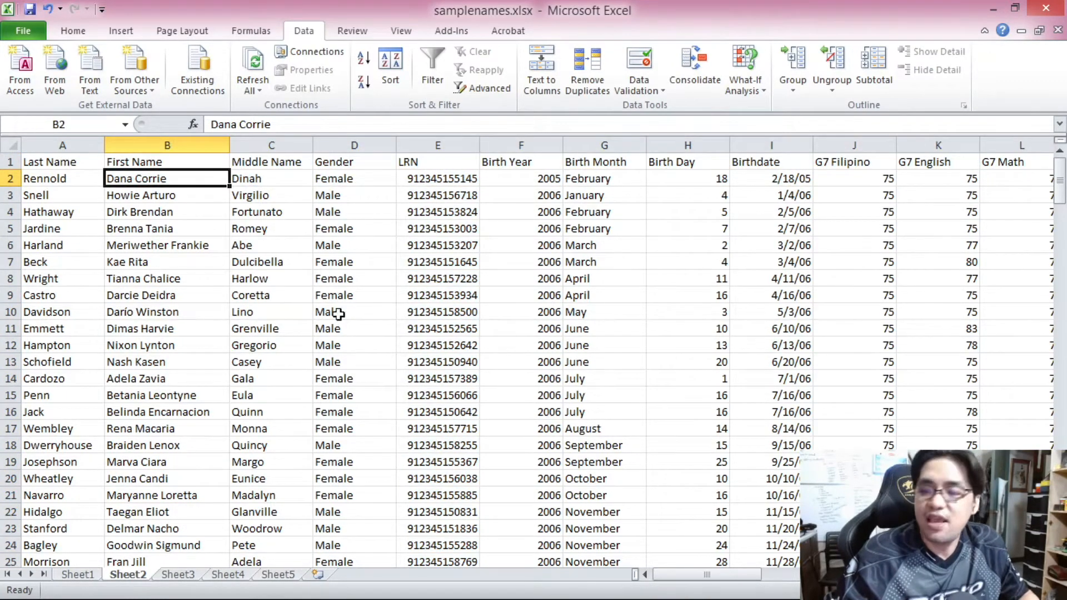
pyautogui.moveTo(698, 574); pyautogui.dragTo(690, 577)
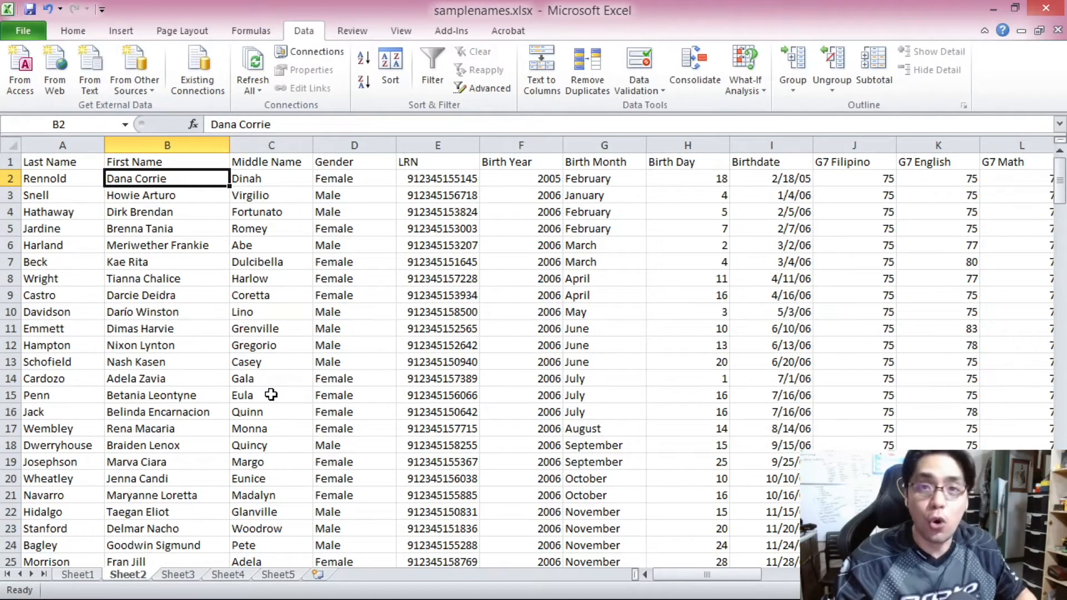
# Select the entire student table on Sheet2 and check that the selection covers its last column and last row
pyautogui.hotkey('ctrl', 'a')
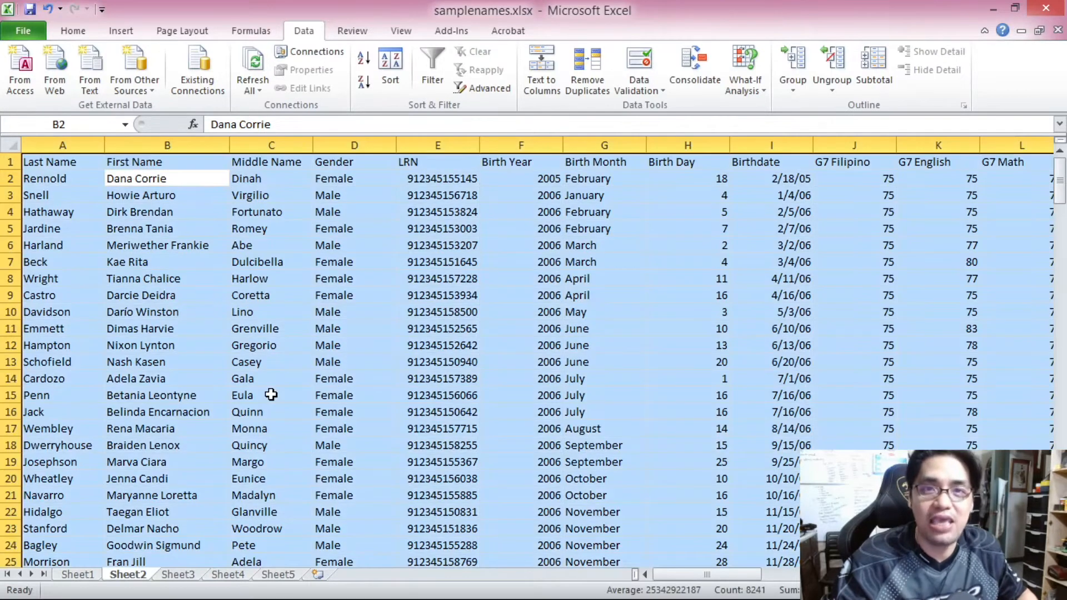
pyautogui.click(182, 331)
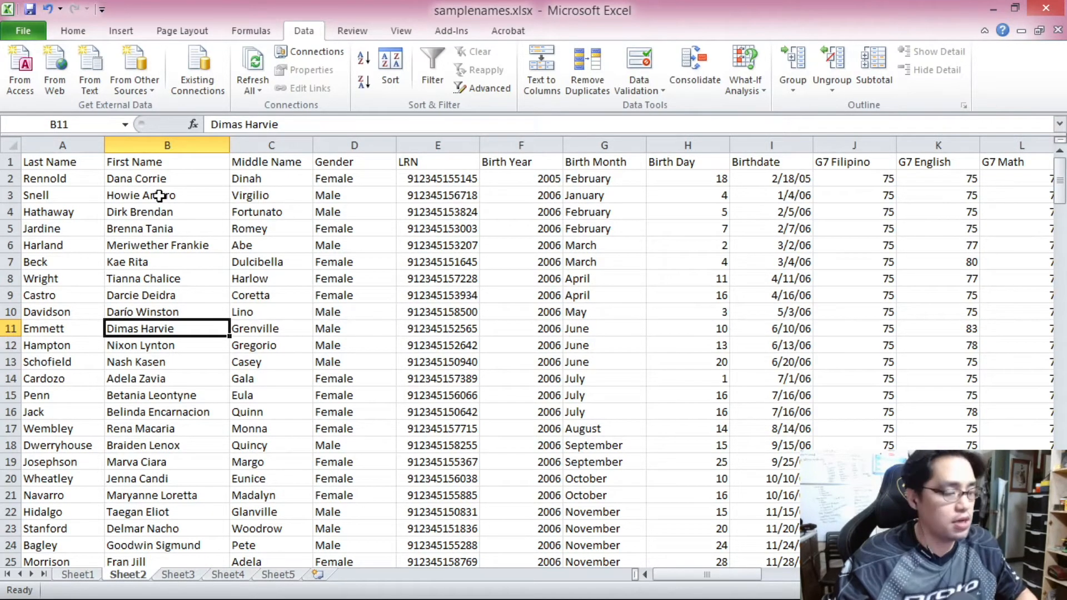
pyautogui.hotkey('ctrl', 'a')
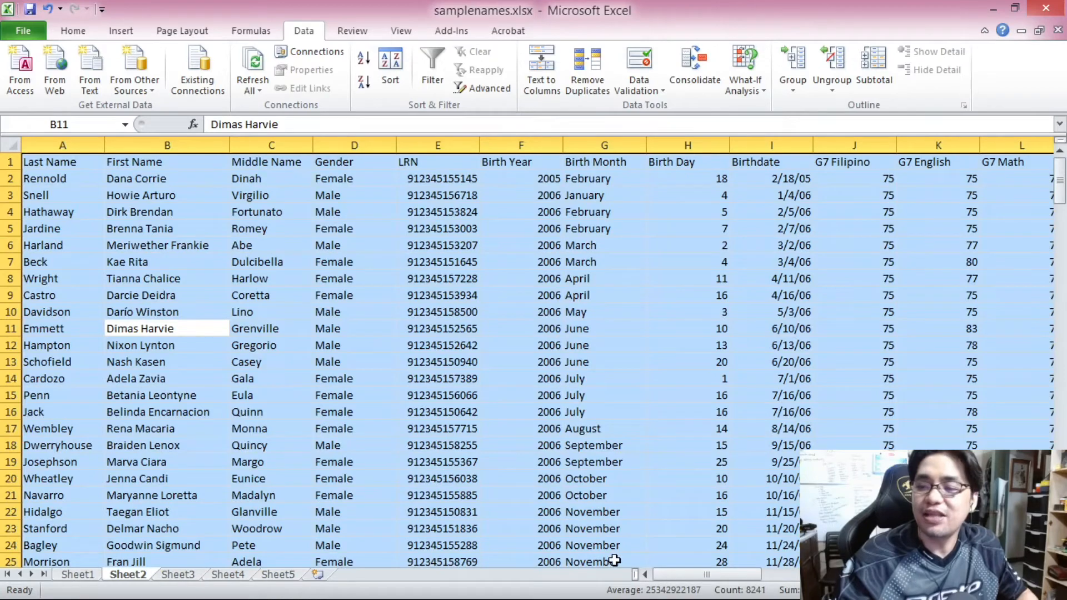
pyautogui.moveTo(692, 575); pyautogui.dragTo(740, 574)
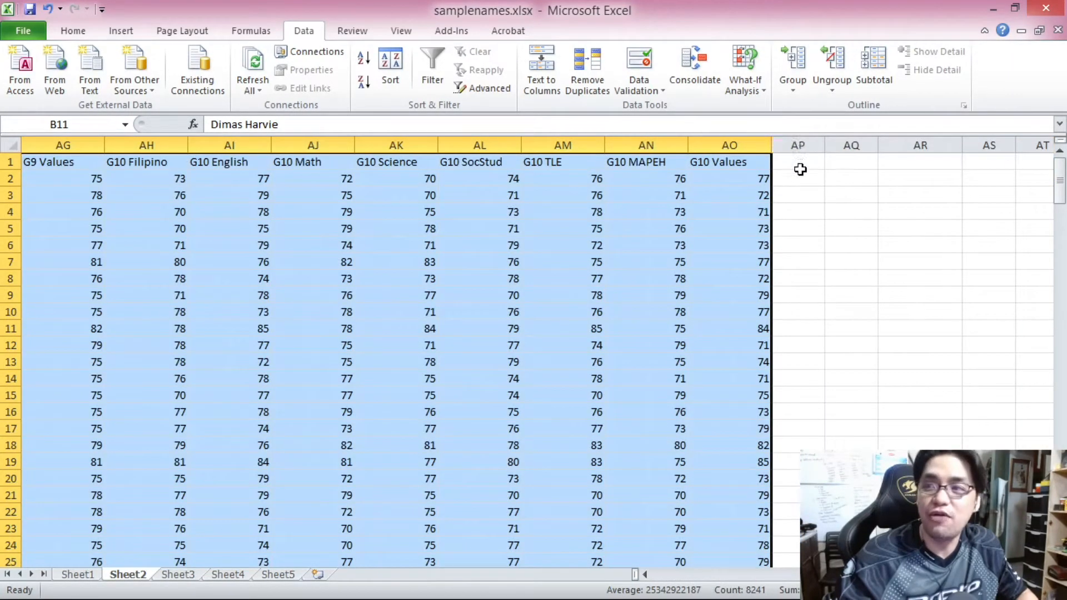
pyautogui.moveTo(1060, 186); pyautogui.dragTo(1060, 348)
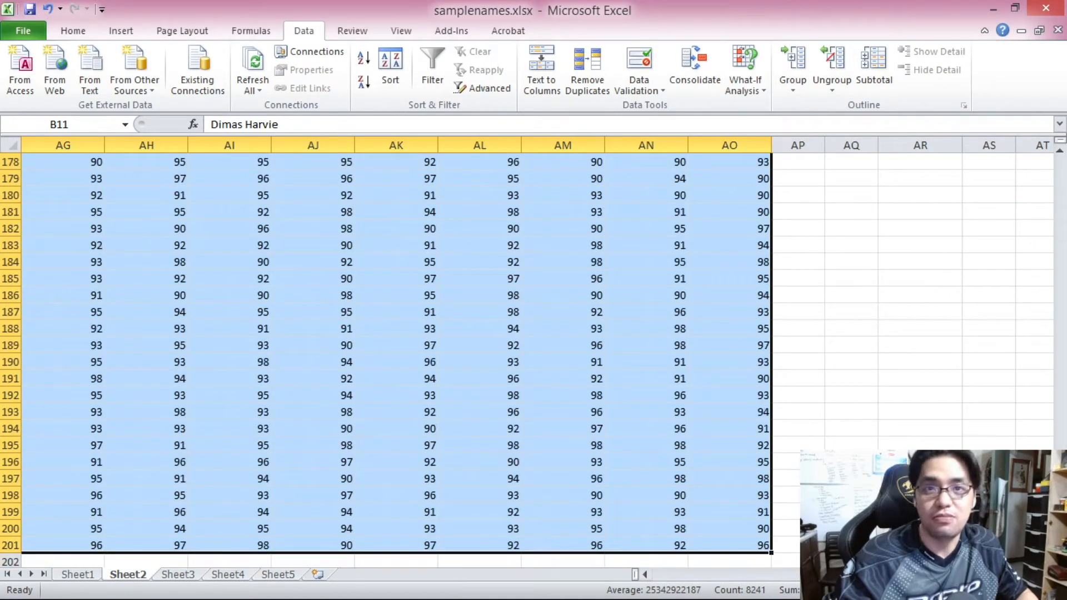
pyautogui.moveTo(962, 575); pyautogui.dragTo(644, 571)
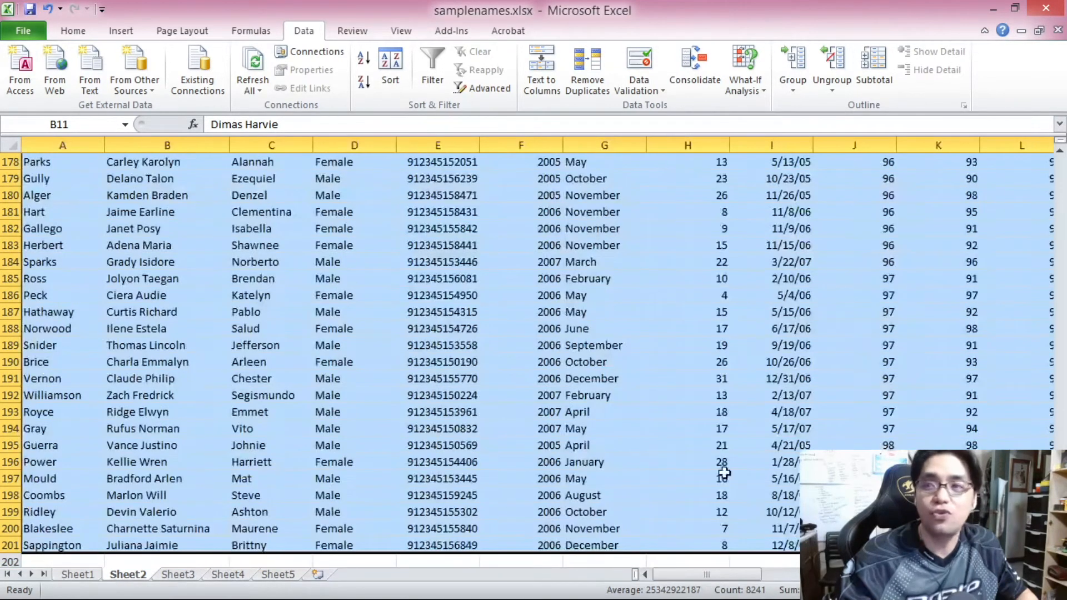
pyautogui.scroll(20, 136, 559)
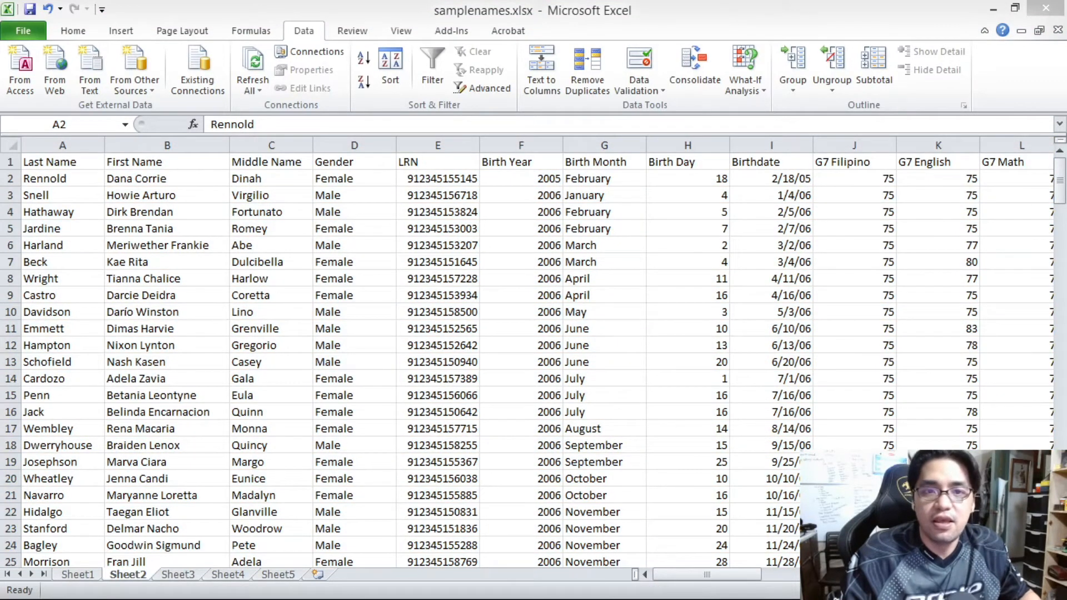
pyautogui.click(114, 273)
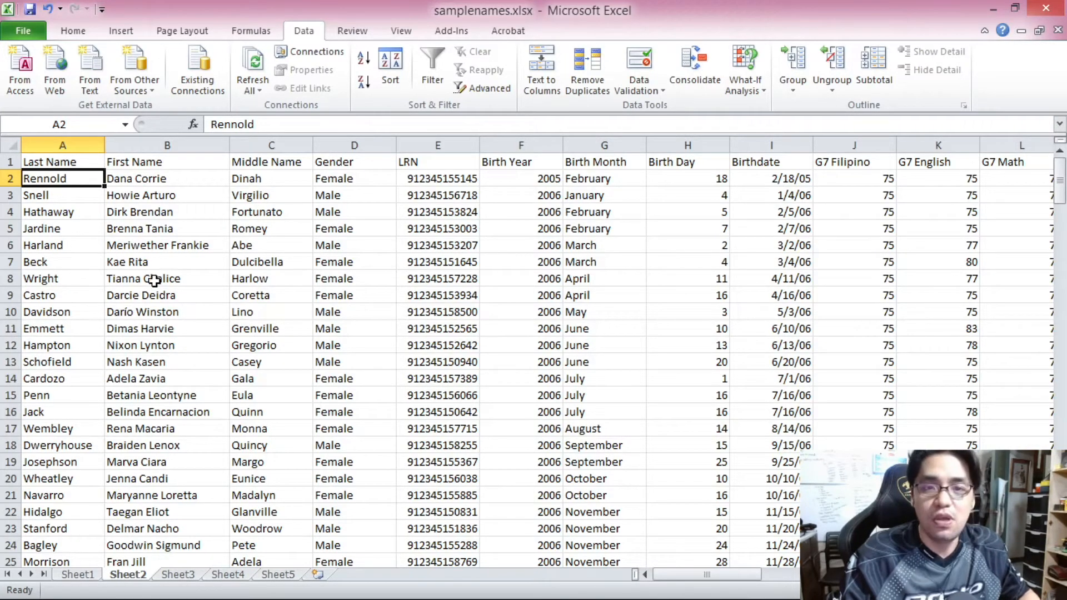
pyautogui.click(78, 280)
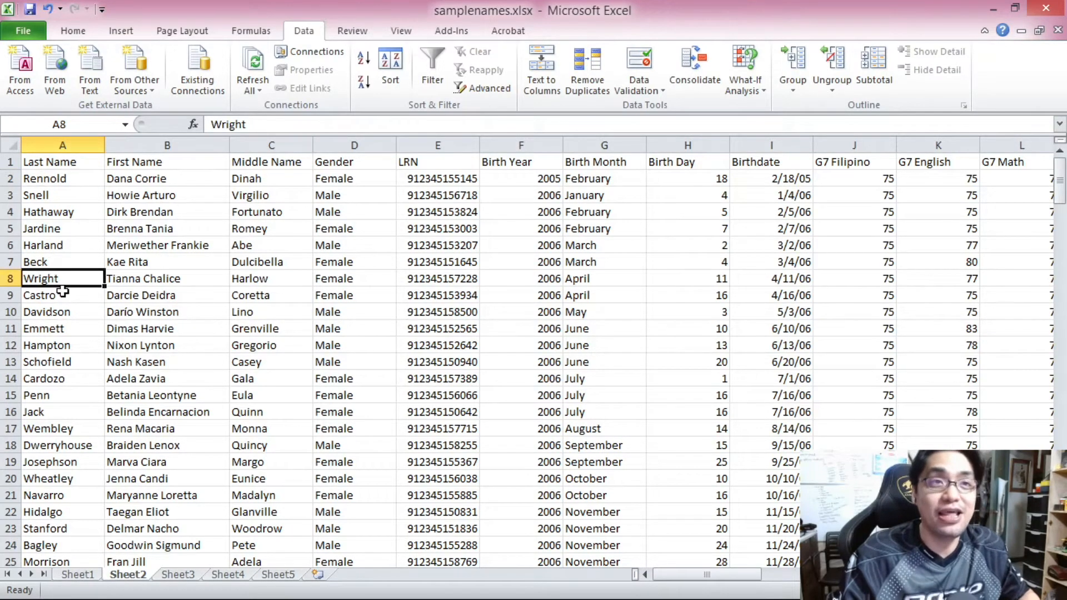
pyautogui.click(48, 316)
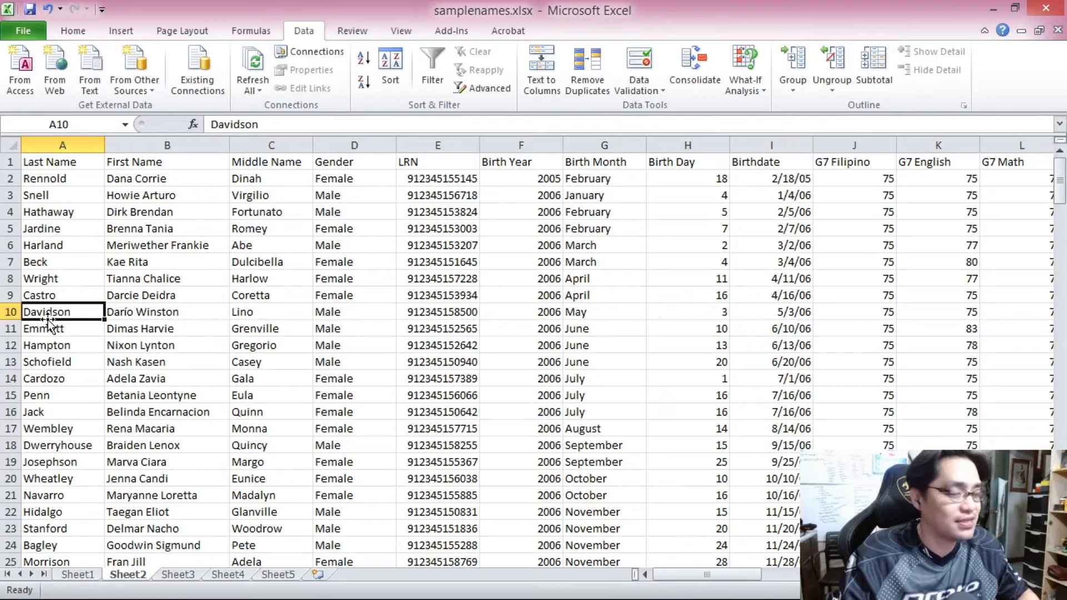
# Select the entire student table on Sheet2 and sort it by Last Name in ascending order
pyautogui.hotkey('ctrl', 'a')
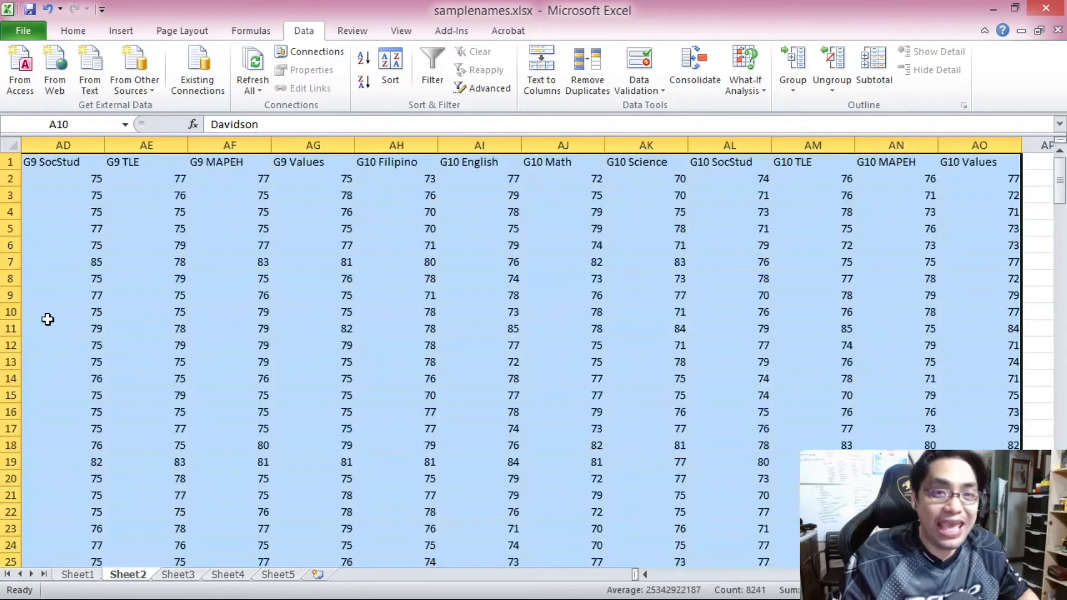
pyautogui.moveTo(981, 575); pyautogui.dragTo(619, 582)
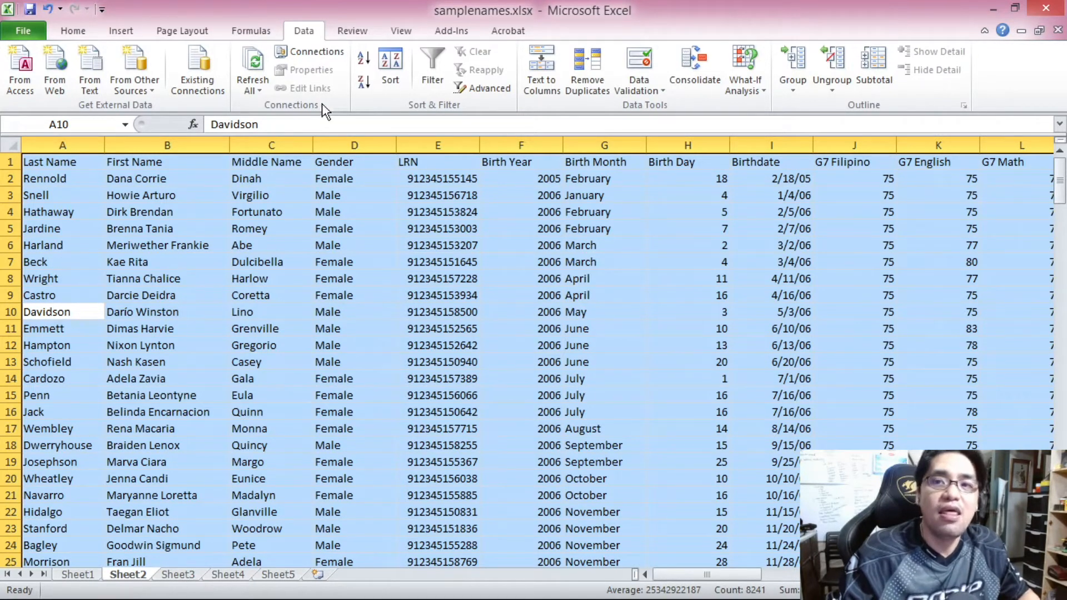
pyautogui.click(364, 60)
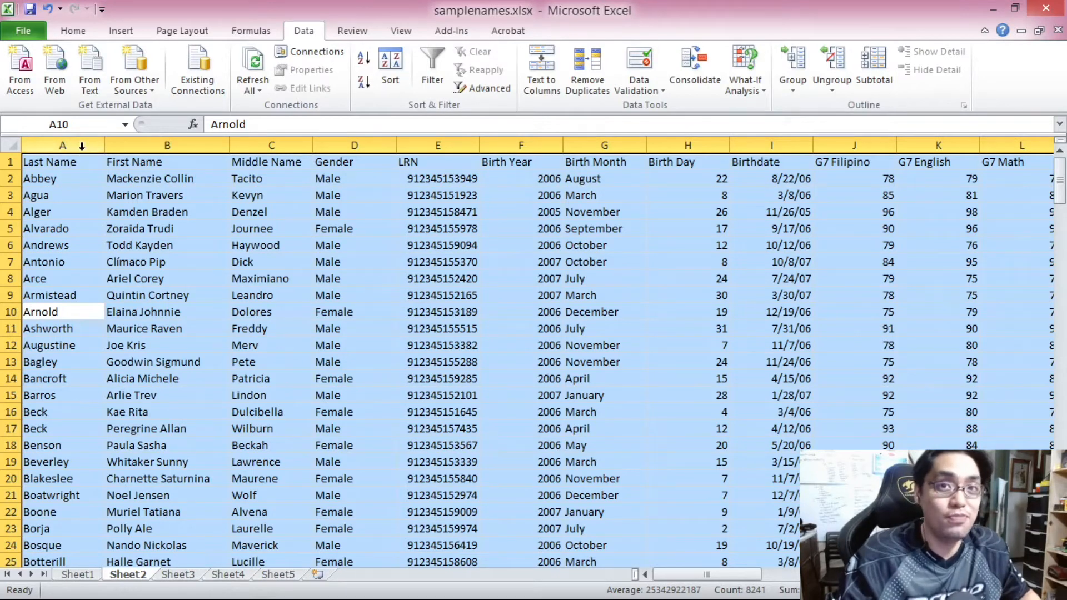
# Examine the sorted Last Name column and check that each student's First Name and other details stay in the matching row
pyautogui.click(89, 177)
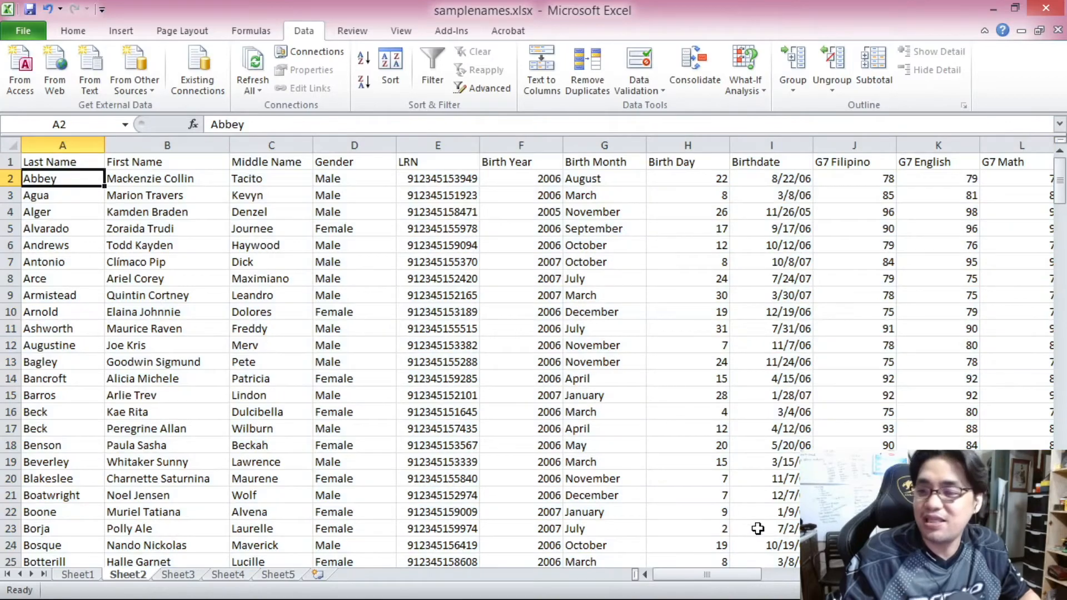
pyautogui.moveTo(743, 576)
pyautogui.mouseDown()
pyautogui.moveTo(759, 576)
pyautogui.moveTo(725, 572)
pyautogui.mouseUp()
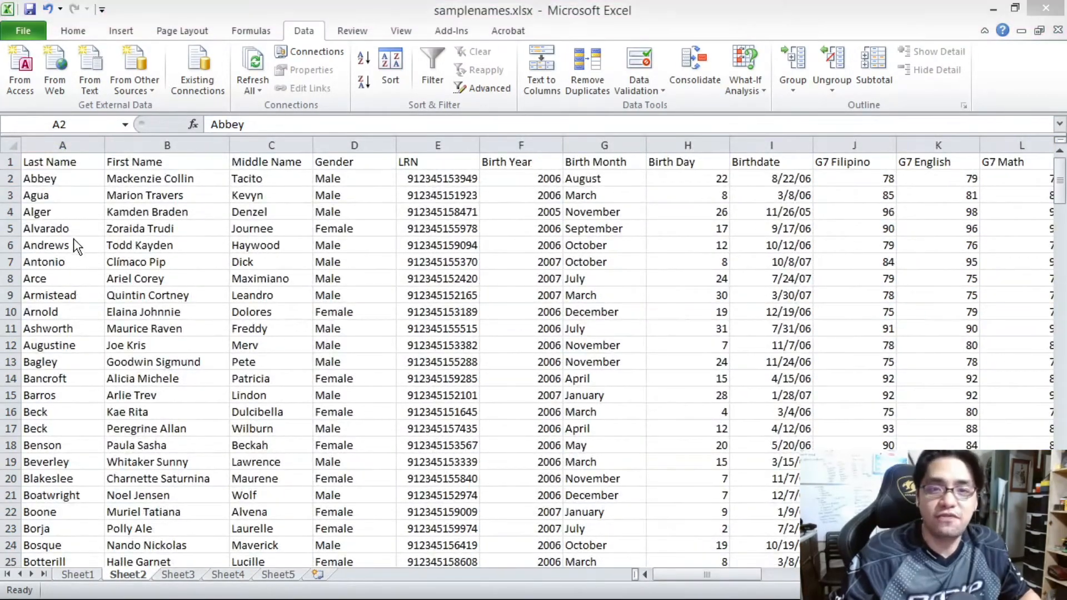
pyautogui.click(73, 237)
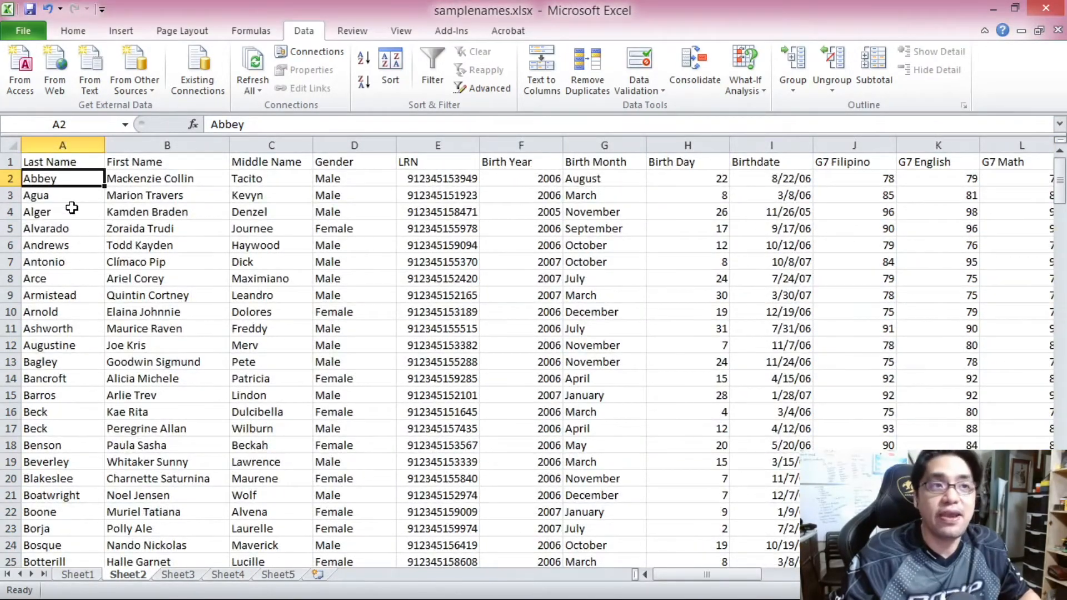
pyautogui.click(65, 144)
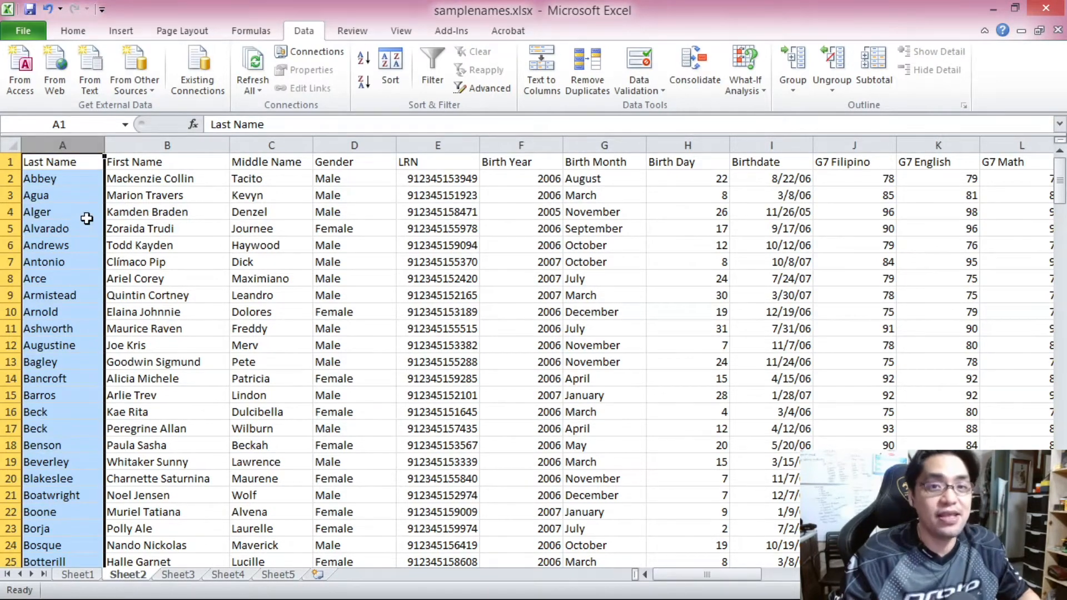
pyautogui.click(77, 183)
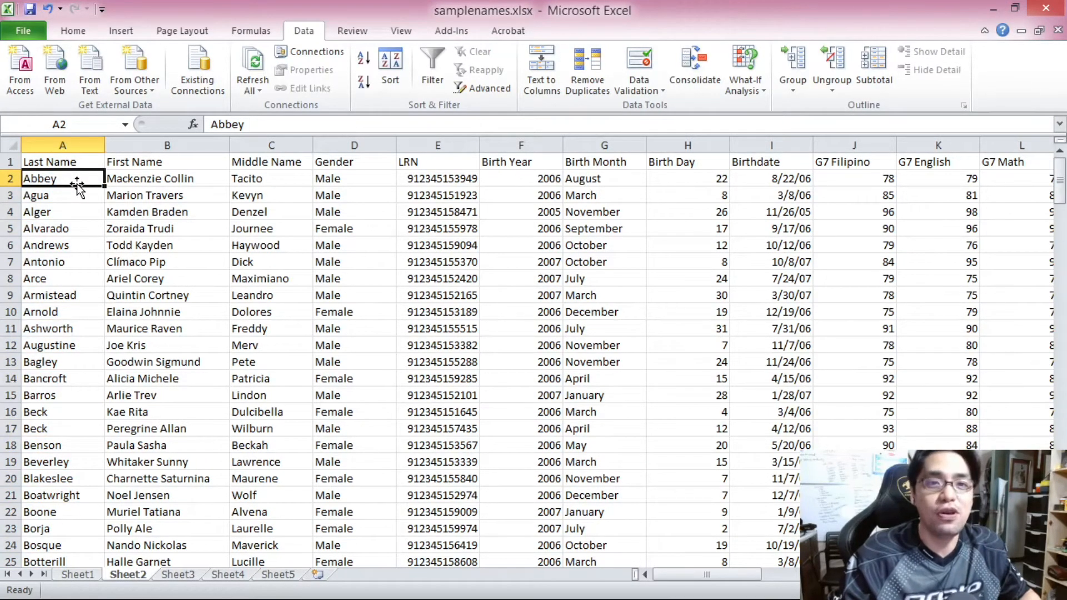
pyautogui.click(178, 178)
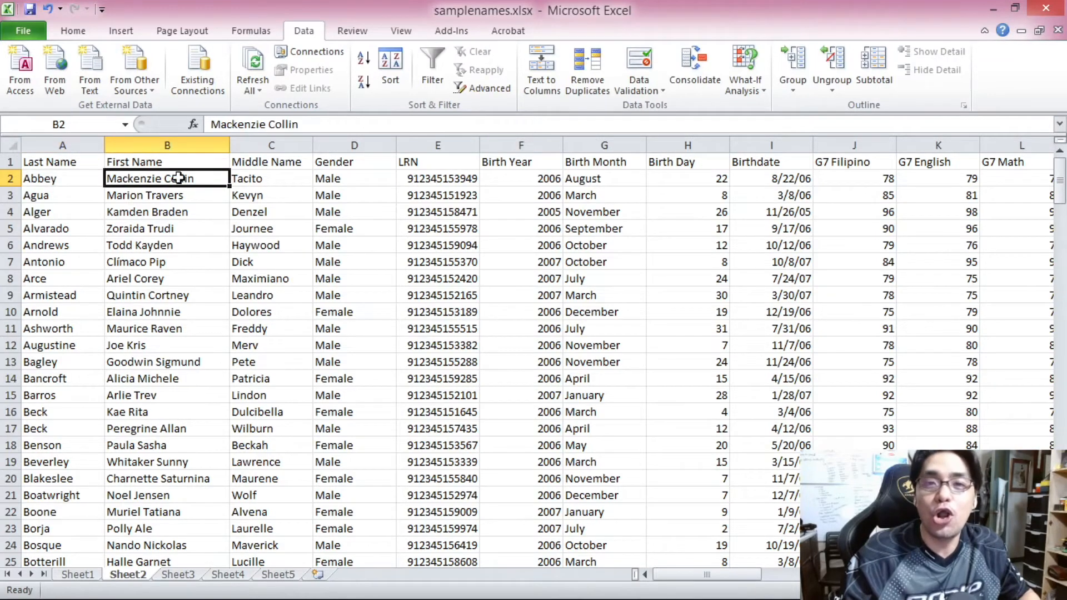
pyautogui.click(78, 145)
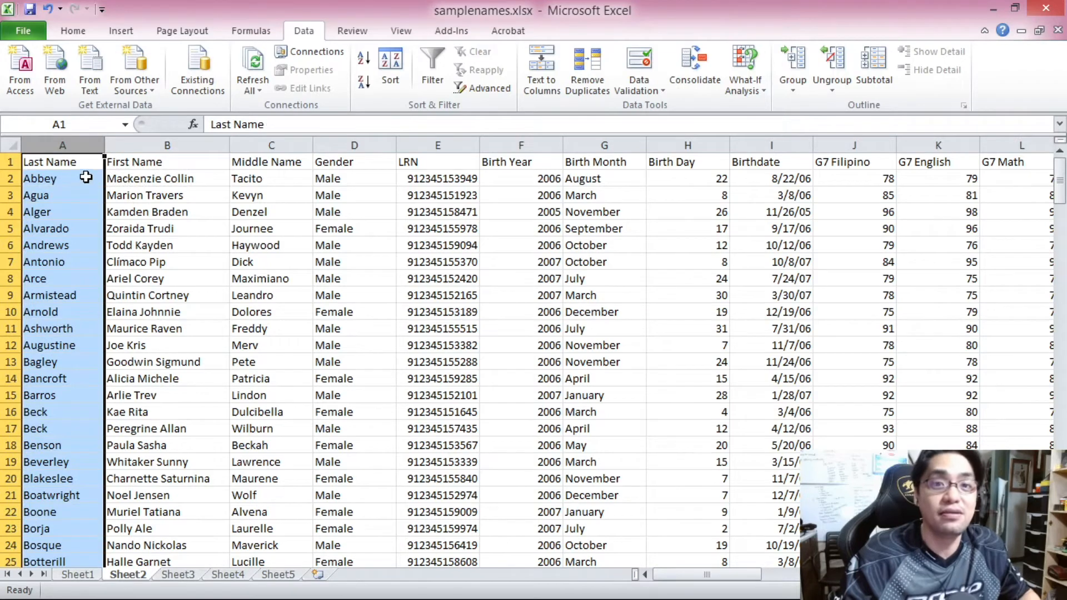
pyautogui.click(167, 295)
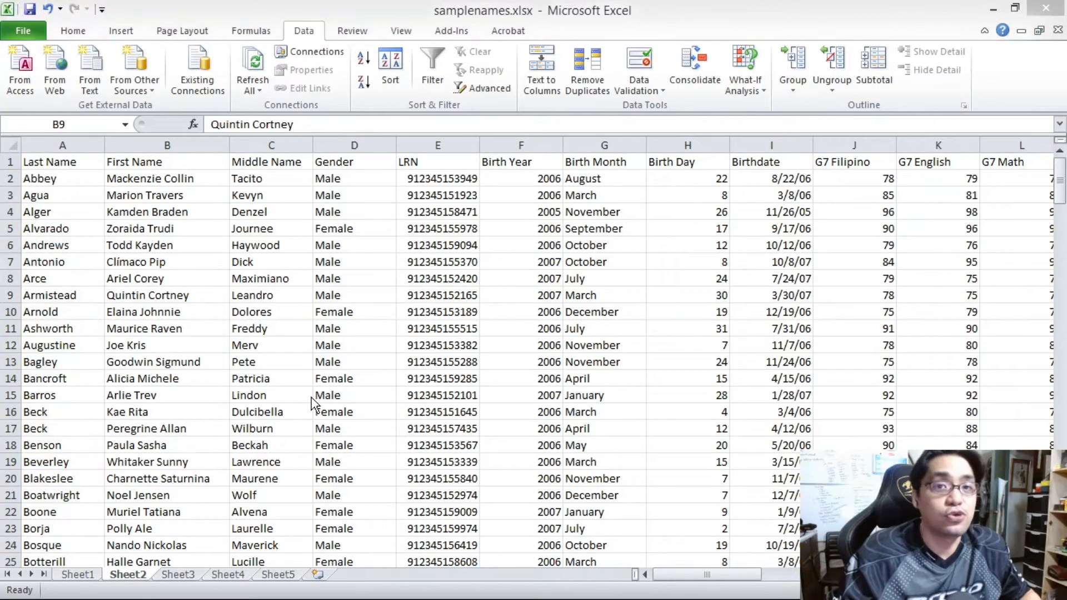
pyautogui.click(289, 331)
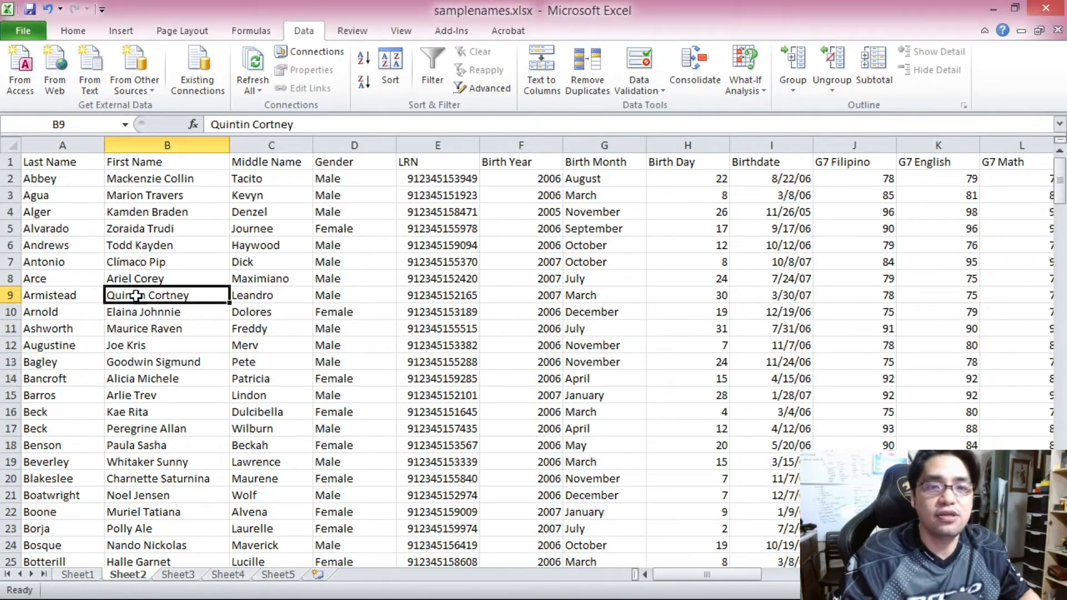
# Sort the entire student table by Last Name in descending order and check the arrangement of the Last Name column
pyautogui.click(59, 378)
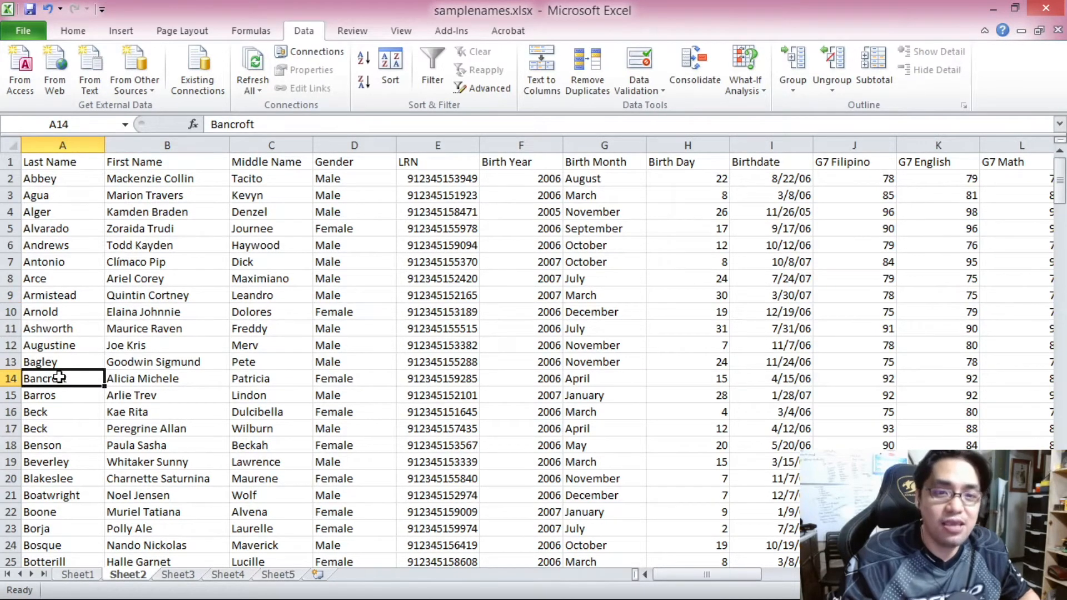
pyautogui.hotkey('ctrl', 'a')
pyautogui.click(645, 574)
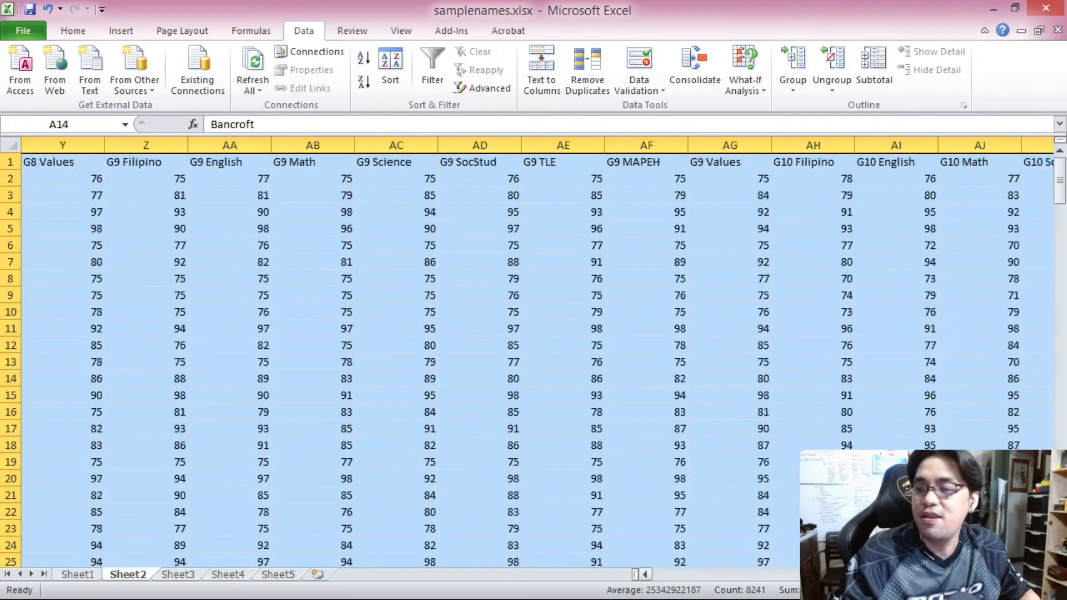
pyautogui.click(365, 82)
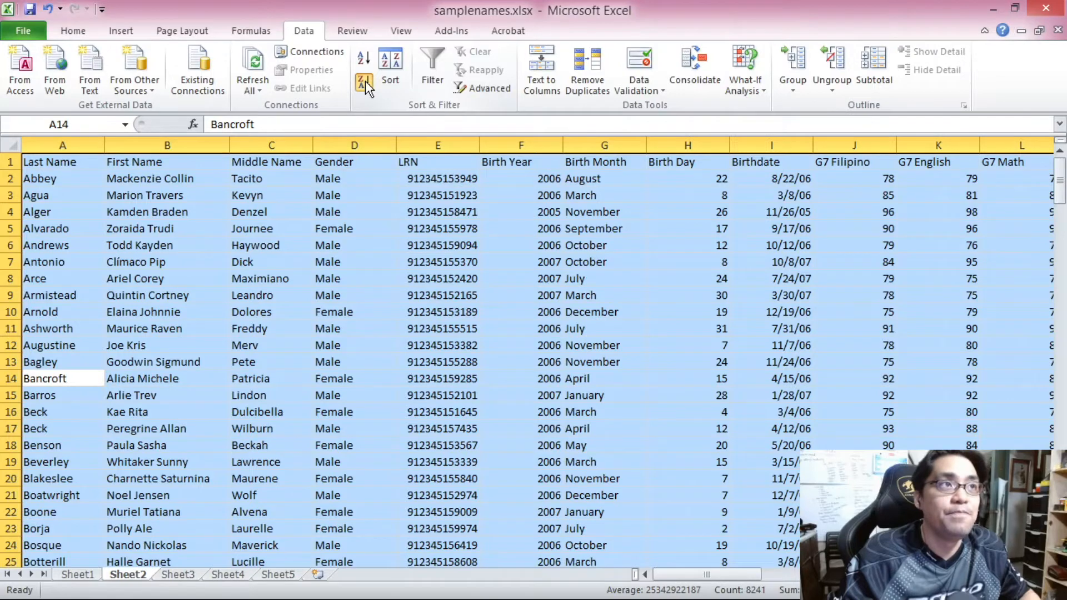
pyautogui.click(67, 180)
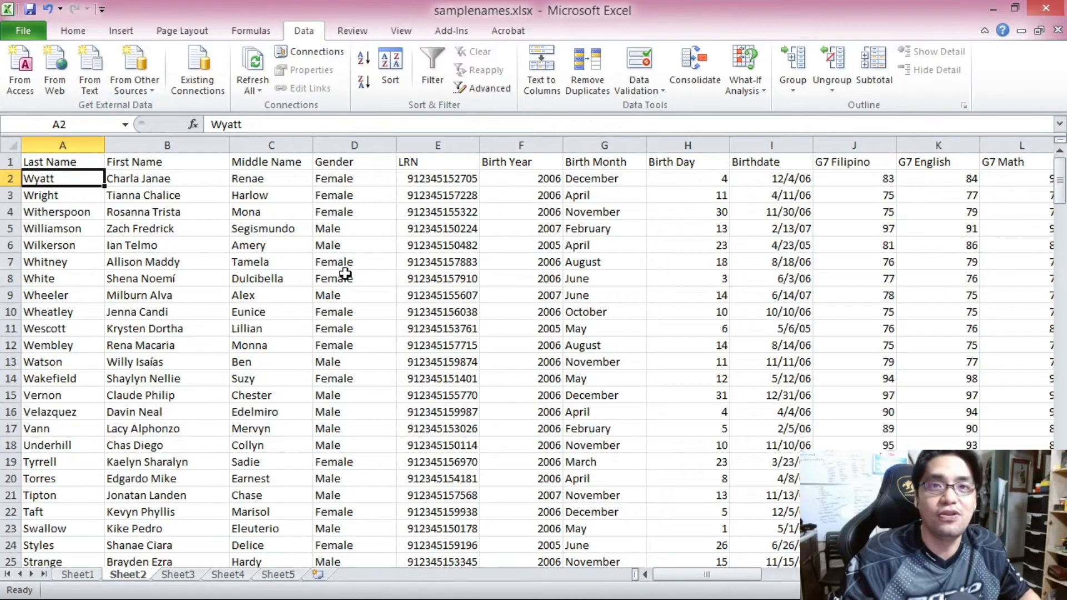
pyautogui.click(63, 145)
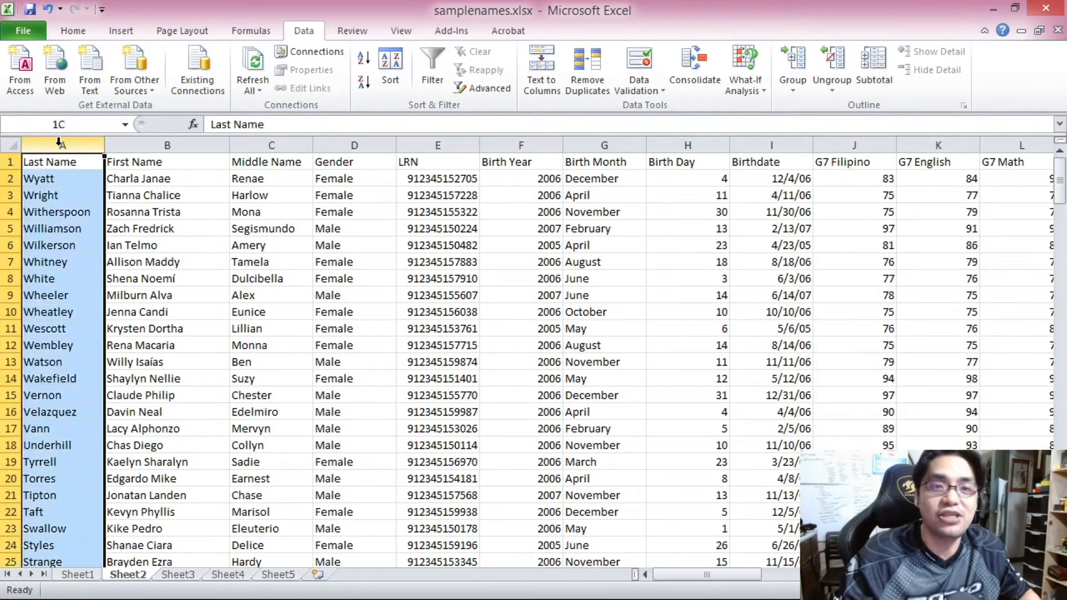
pyautogui.press('Down')
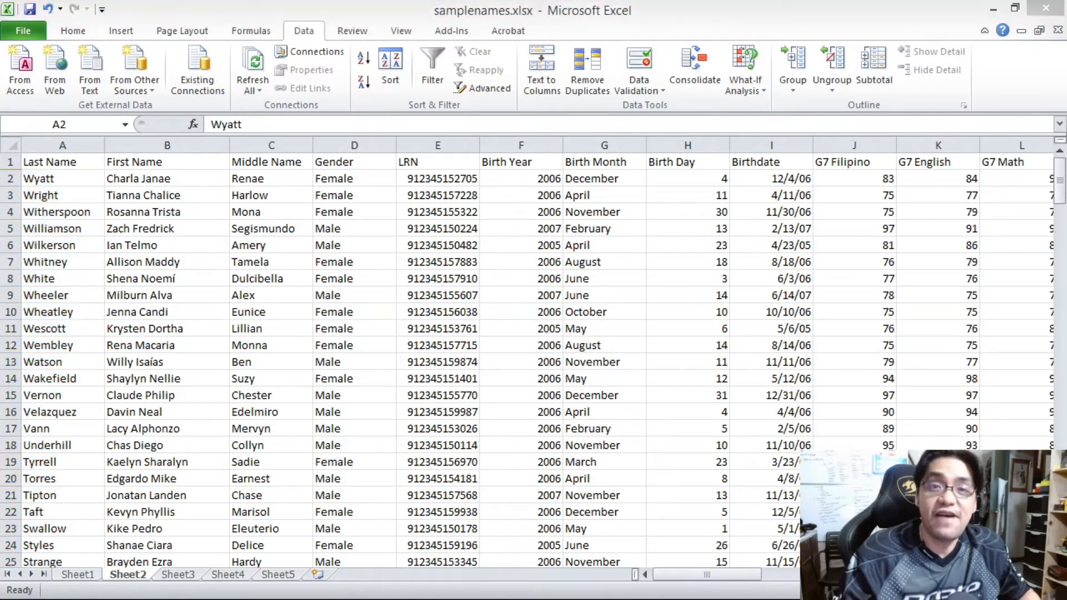
# Return the whole student table to ascending order by Last Name
pyautogui.click(72, 261)
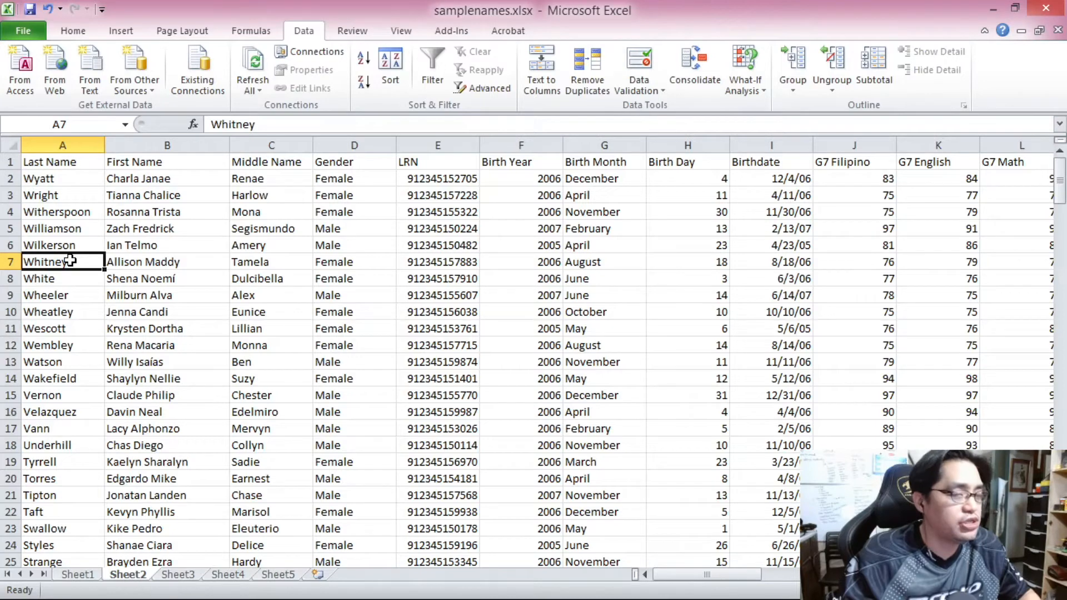
pyautogui.hotkey('ctrl', 'a')
pyautogui.click(364, 58)
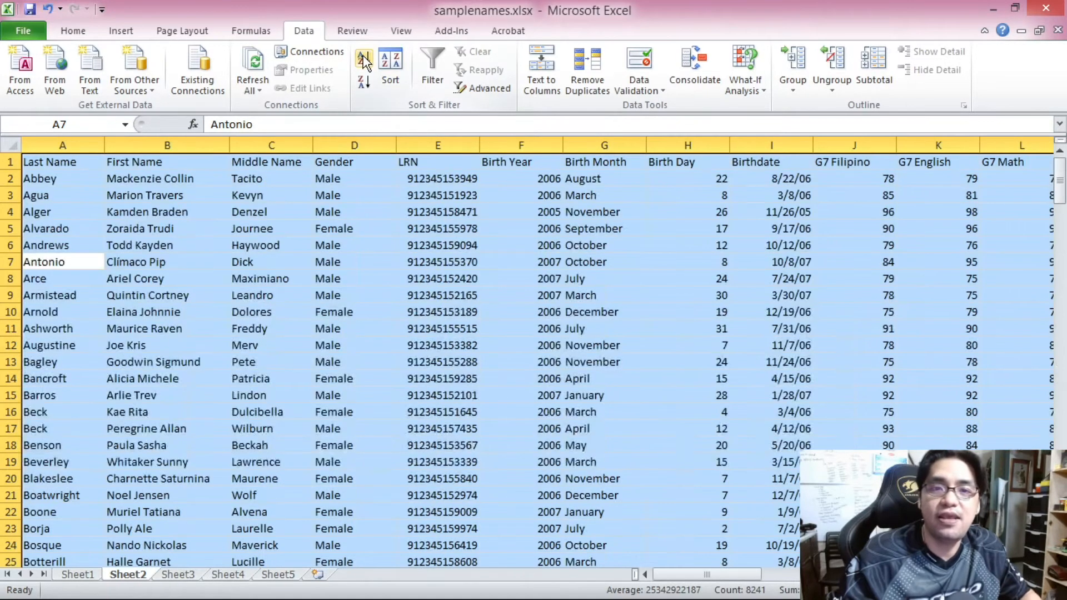
# Sort the entire student table by Gender in descending order, using a cell in the Gender column as the active cell
pyautogui.click(363, 194)
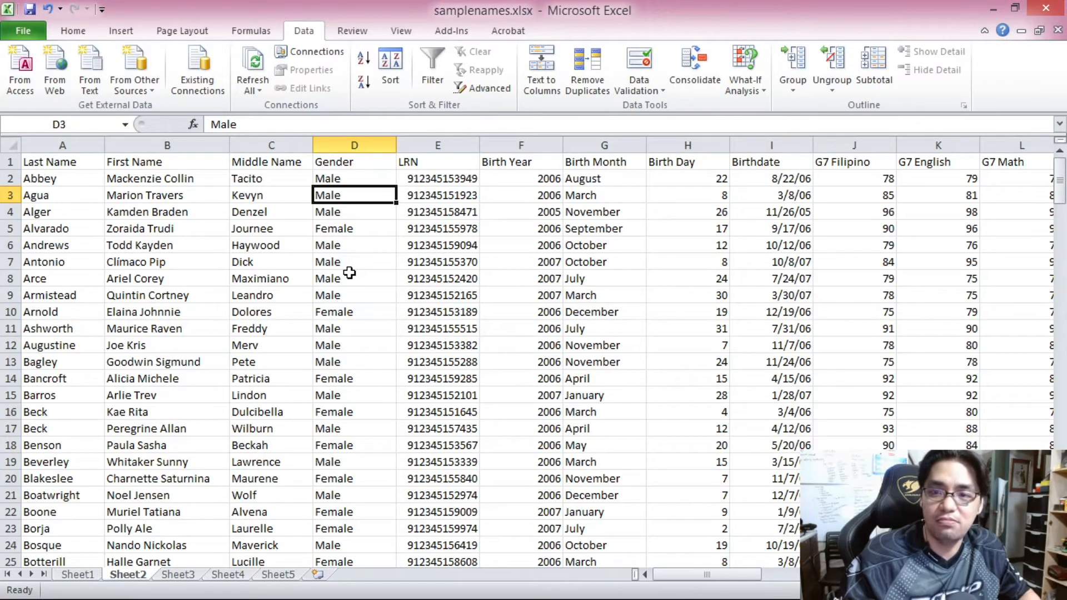
pyautogui.click(353, 362)
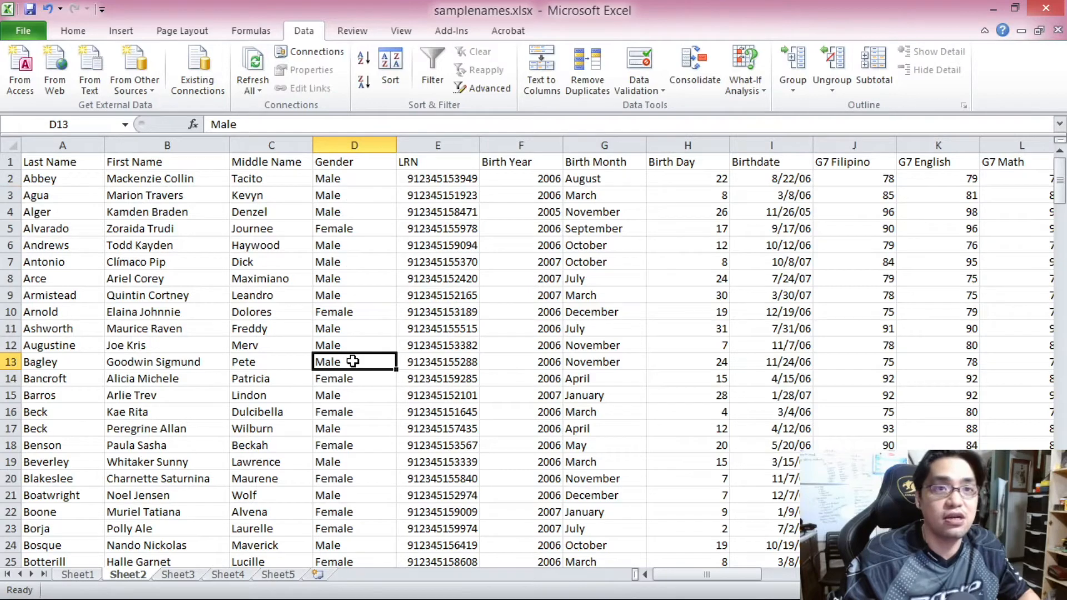
pyautogui.hotkey('ctrl', 'a')
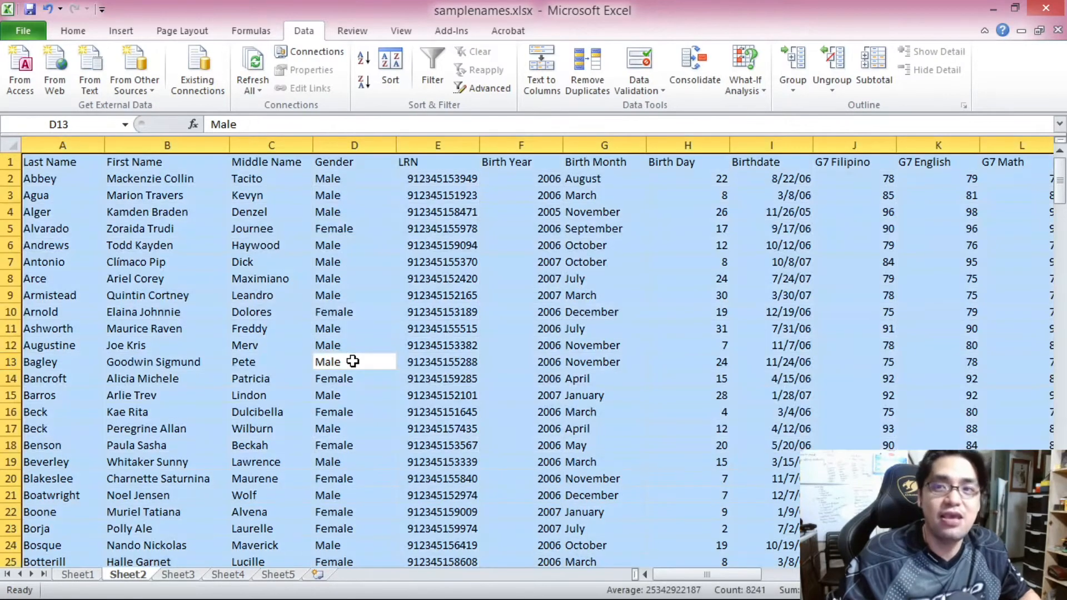
pyautogui.click(363, 85)
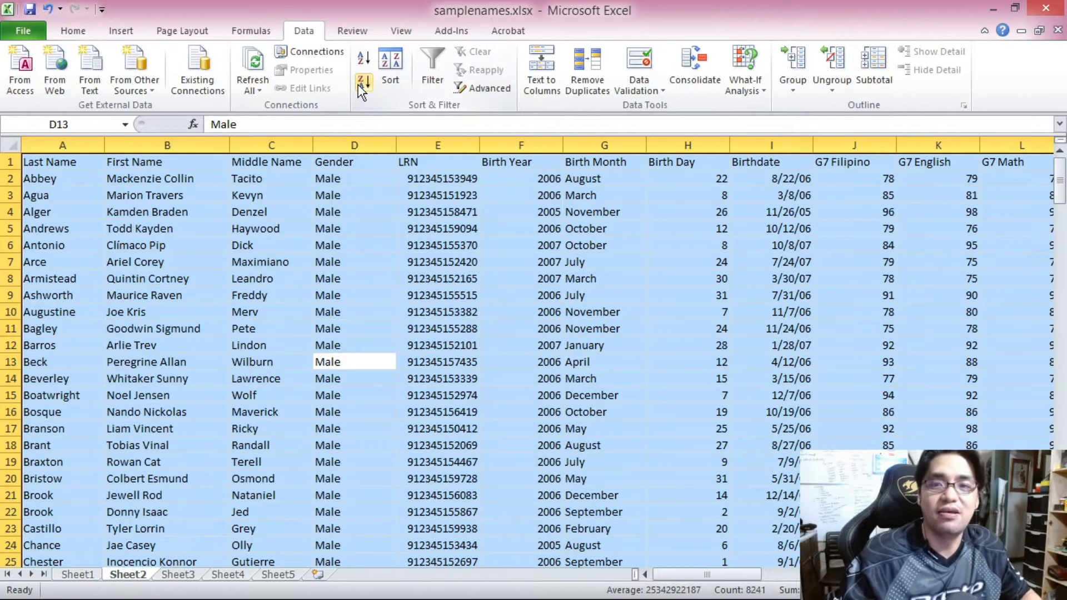
# Check the Male and Female groups in the Gender column and the alphabetical order of last names within each group
pyautogui.click(334, 179)
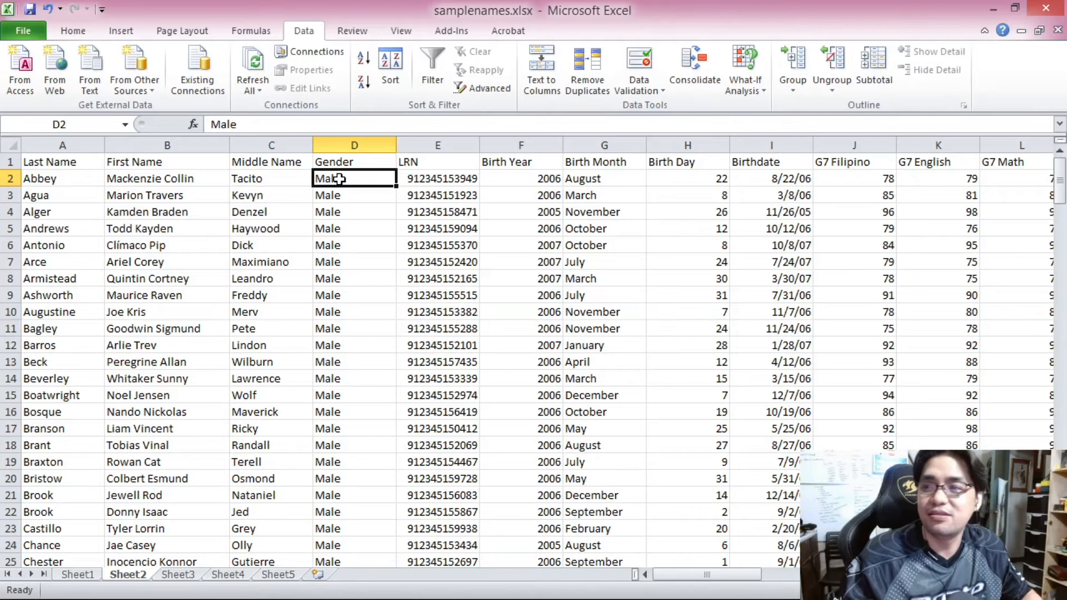
pyautogui.moveTo(339, 179); pyautogui.dragTo(340, 547)
pyautogui.moveTo(69, 184); pyautogui.dragTo(356, 245)
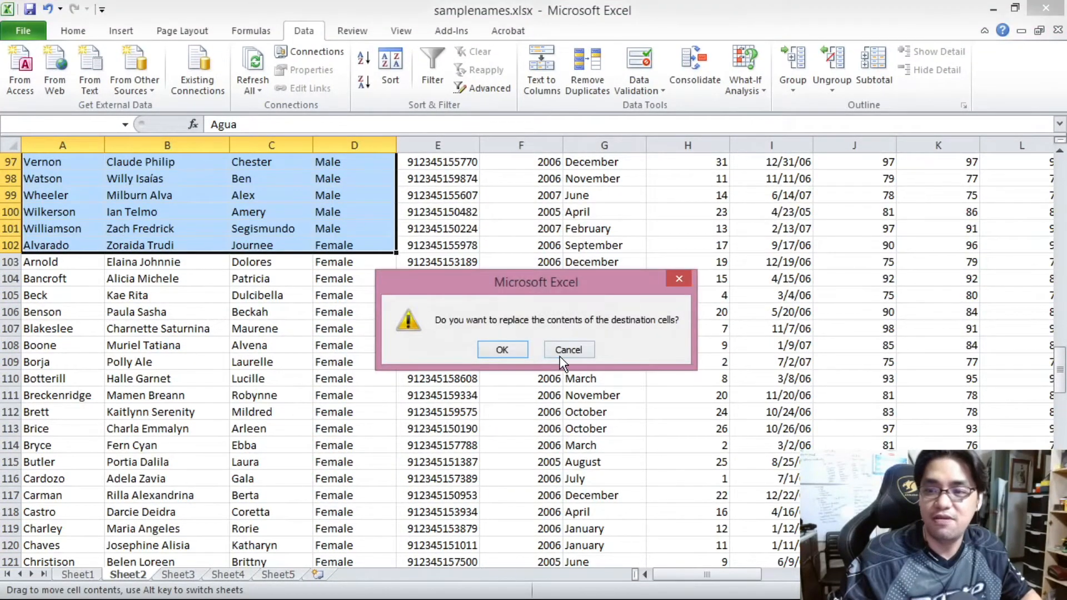
pyautogui.click(561, 353)
pyautogui.moveTo(55, 246); pyautogui.dragTo(356, 479)
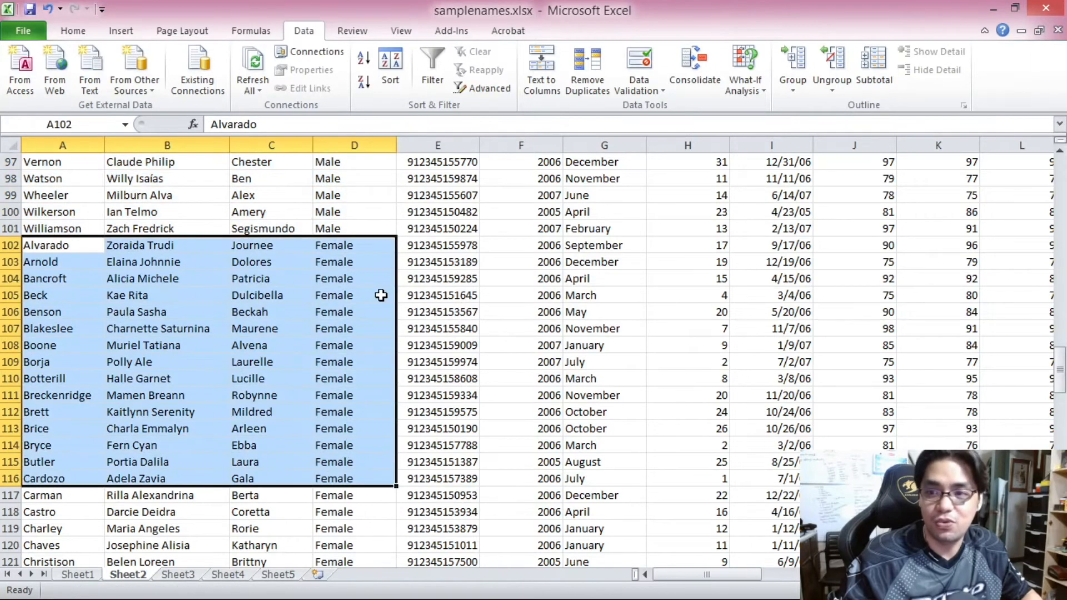
pyautogui.click(381, 295)
pyautogui.moveTo(1065, 381); pyautogui.dragTo(1055, 144)
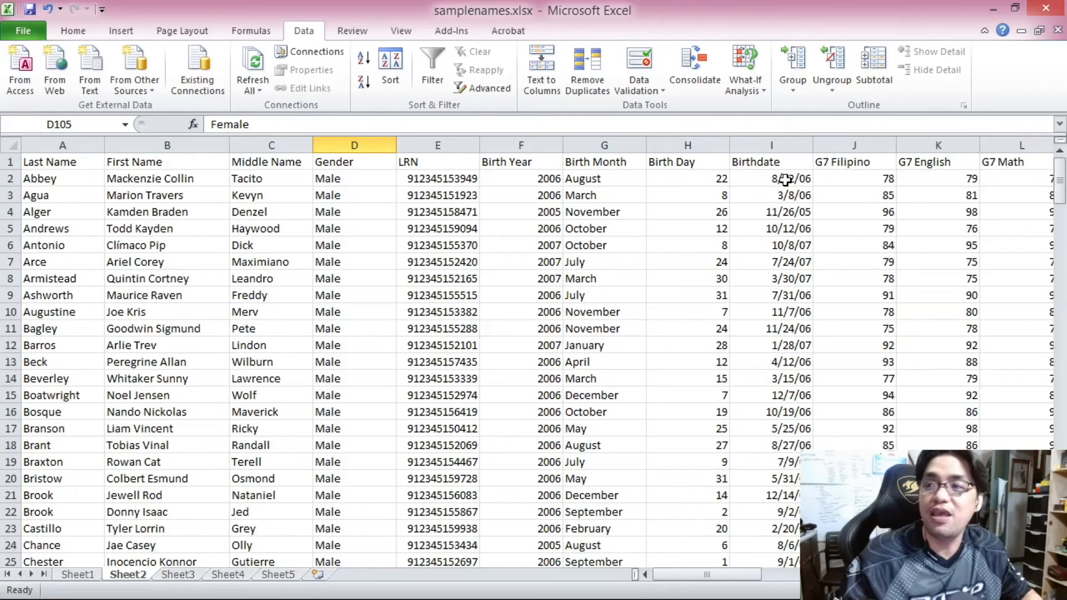
# Sort the entire student table by Birthdate in ascending order and check the dates from the first row down
pyautogui.click(784, 297)
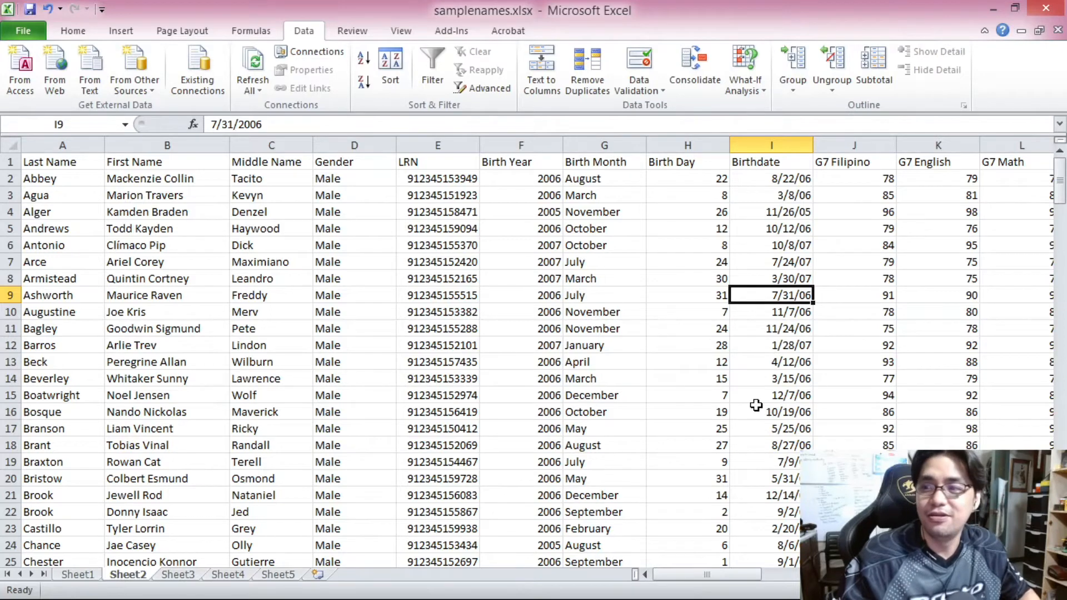
pyautogui.hotkey('ctrl', 'a')
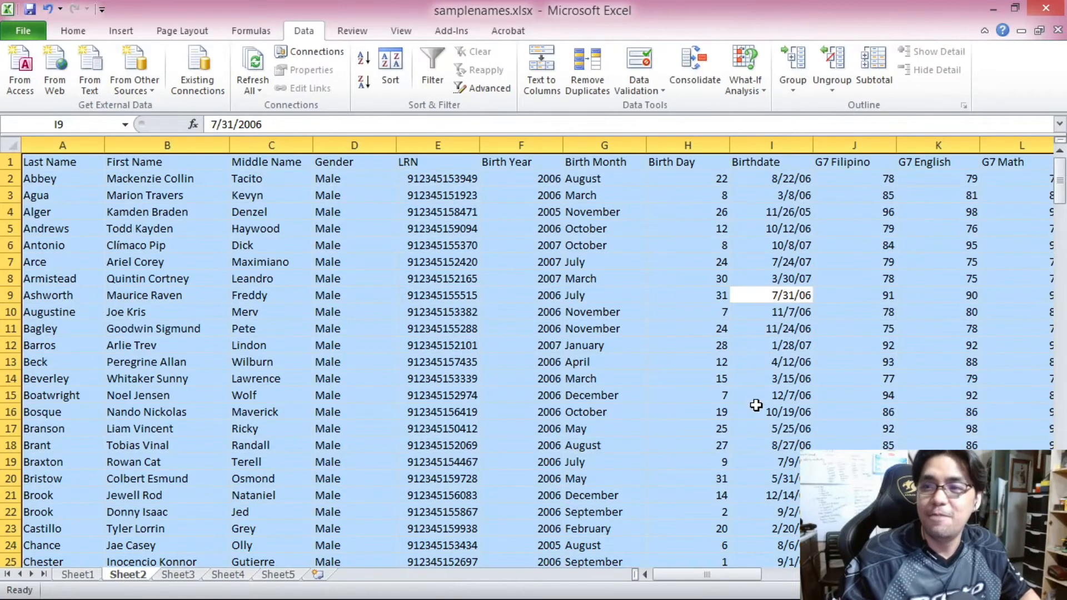
pyautogui.click(367, 57)
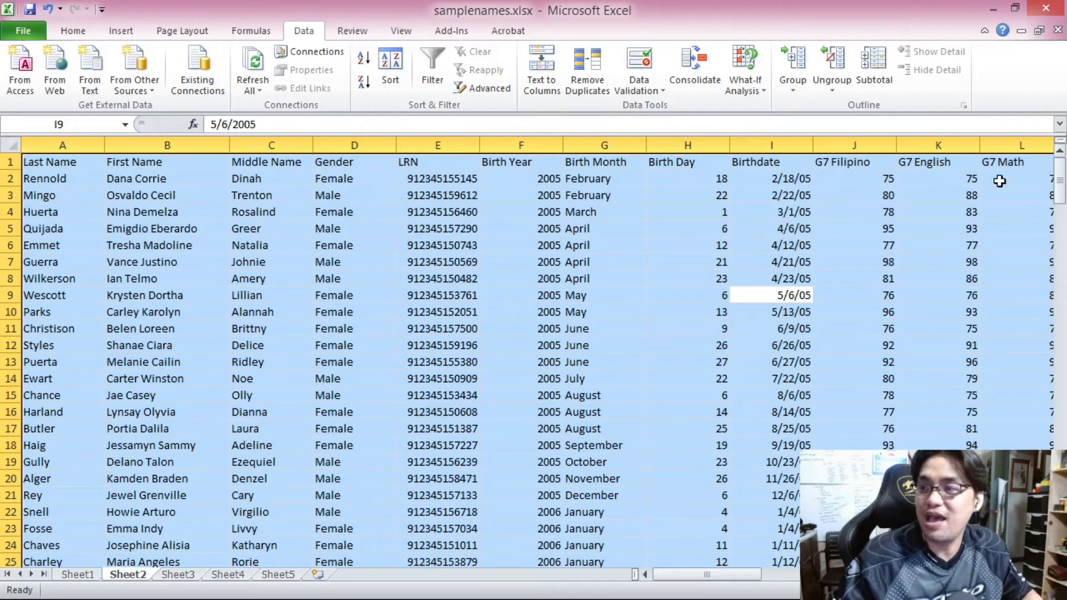
pyautogui.click(790, 180)
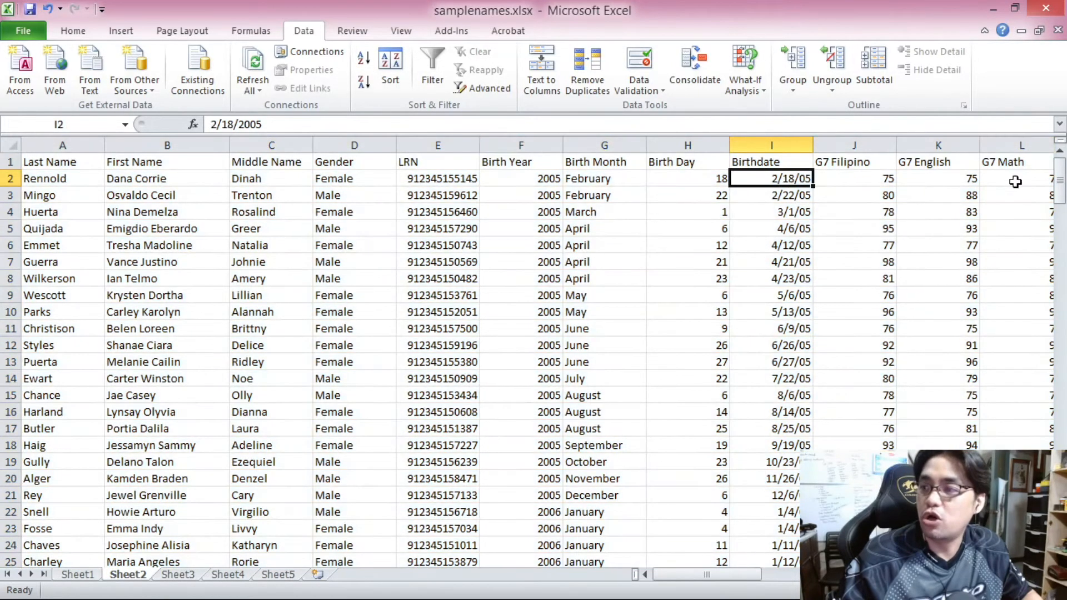
pyautogui.moveTo(1060, 184)
pyautogui.mouseDown()
pyautogui.moveTo(1061, 206)
pyautogui.moveTo(1061, 182)
pyautogui.mouseUp()
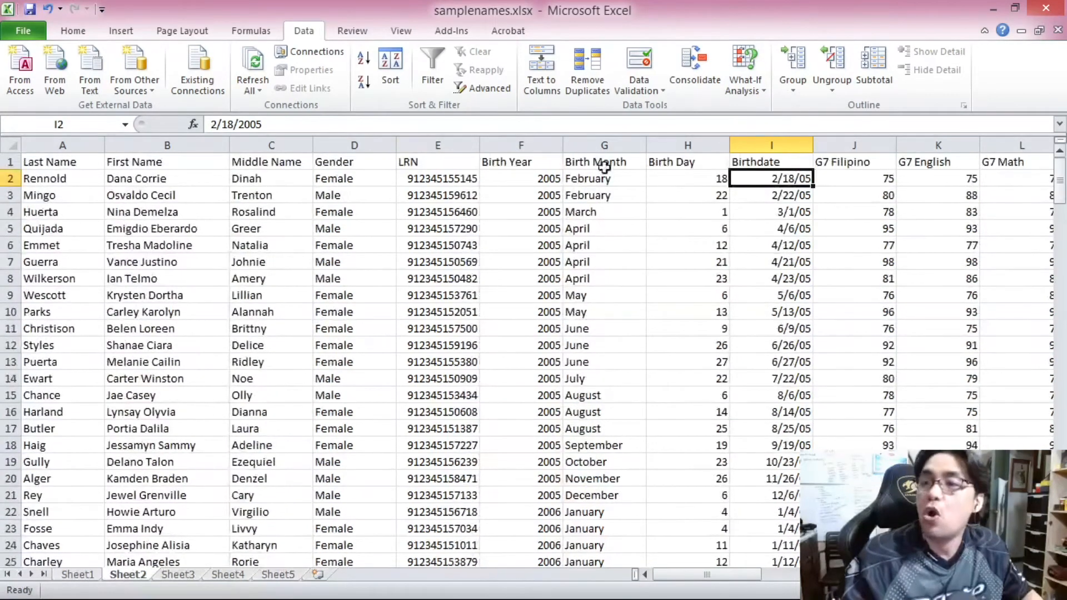
# Sort the entire student table by Birthdate in descending order
pyautogui.hotkey('ctrl', 'a')
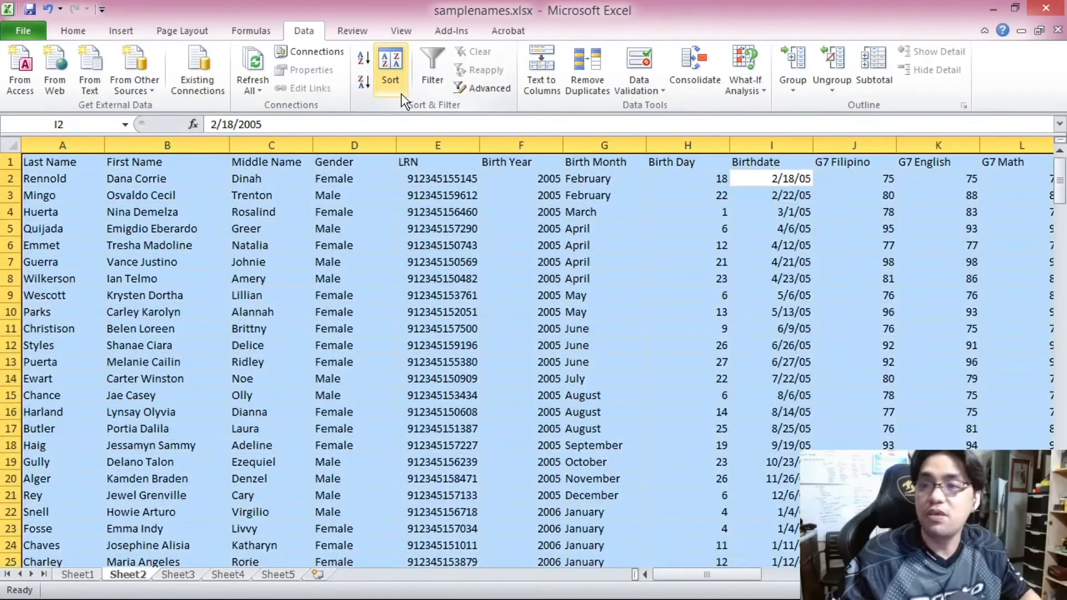
pyautogui.click(367, 89)
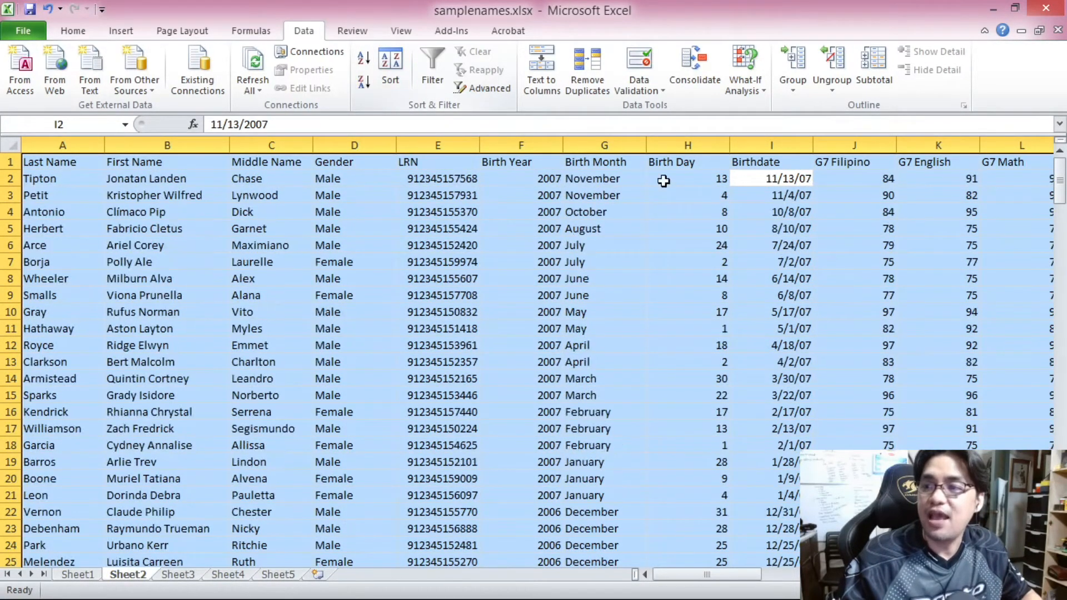
# Sort the entire student table by G7 Math in ascending order and check the grades from the first row down
pyautogui.click(789, 180)
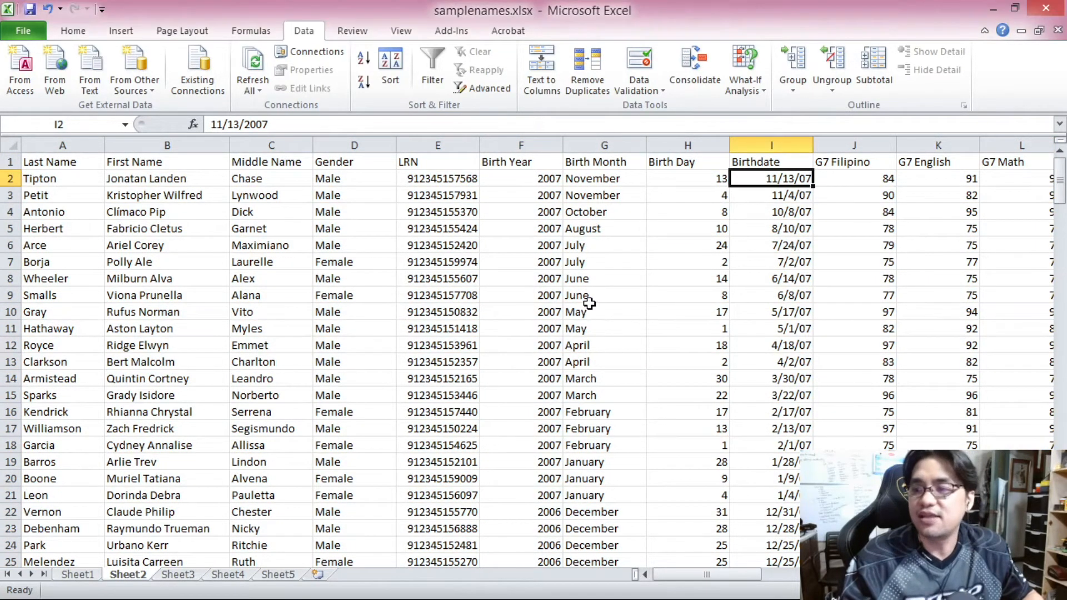
pyautogui.moveTo(694, 577); pyautogui.dragTo(729, 576)
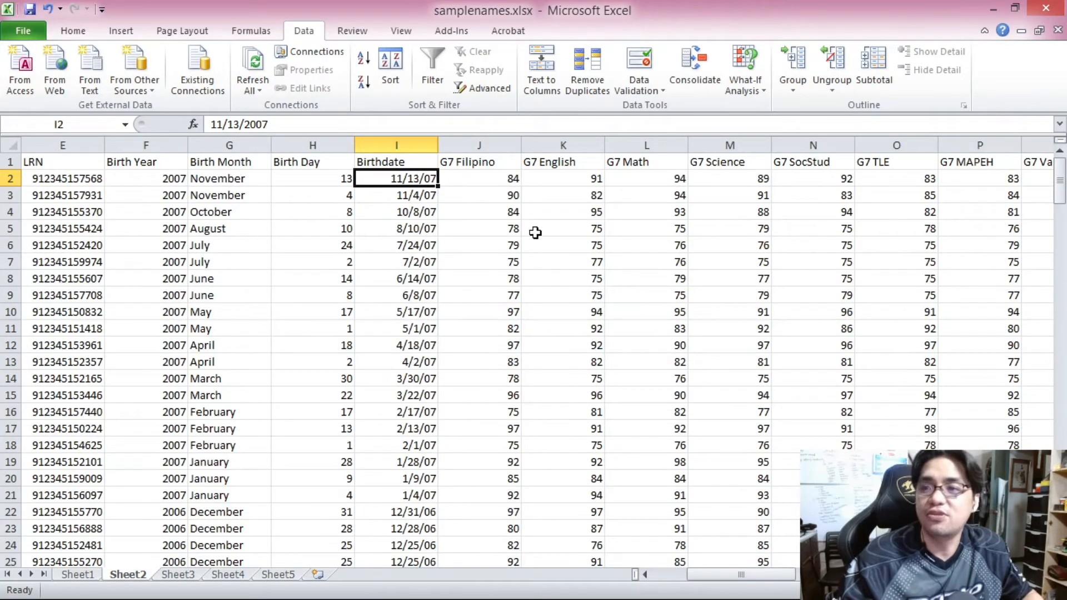
pyautogui.click(660, 177)
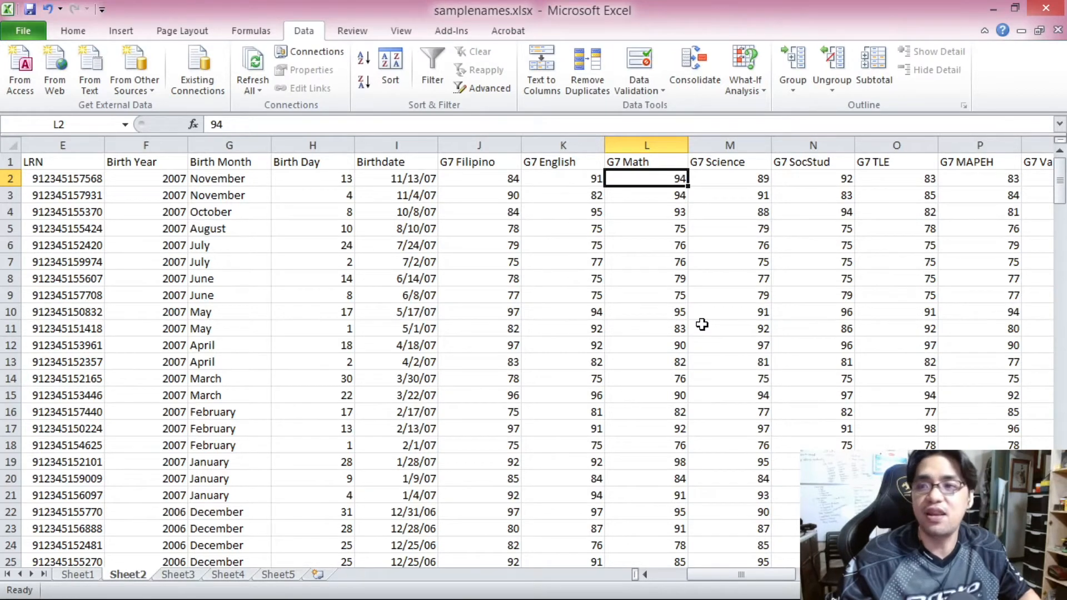
pyautogui.click(673, 245)
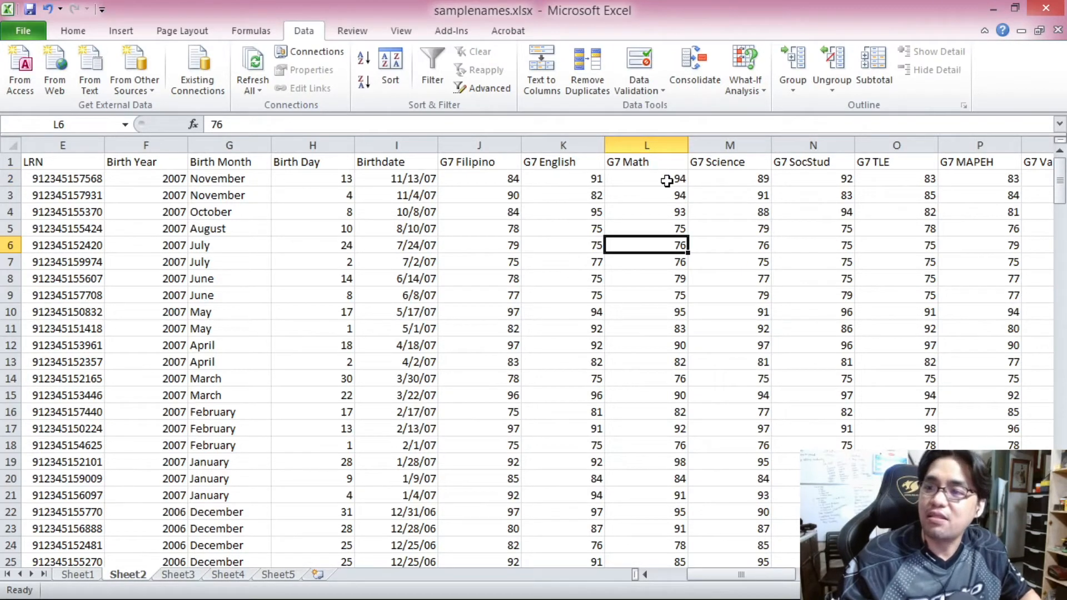
pyautogui.click(667, 181)
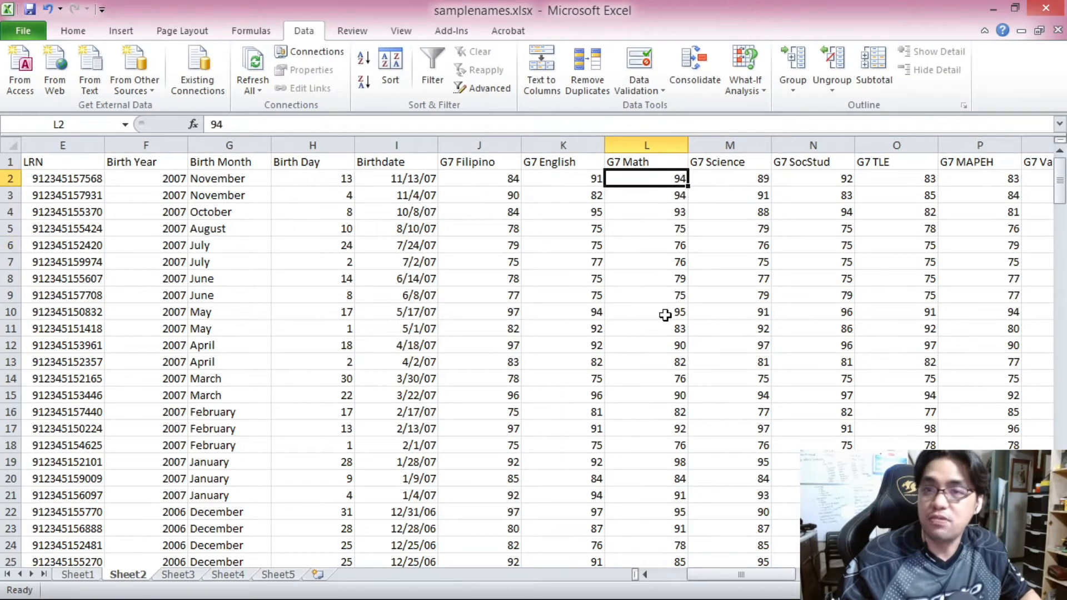
pyautogui.hotkey('ctrl', 'a')
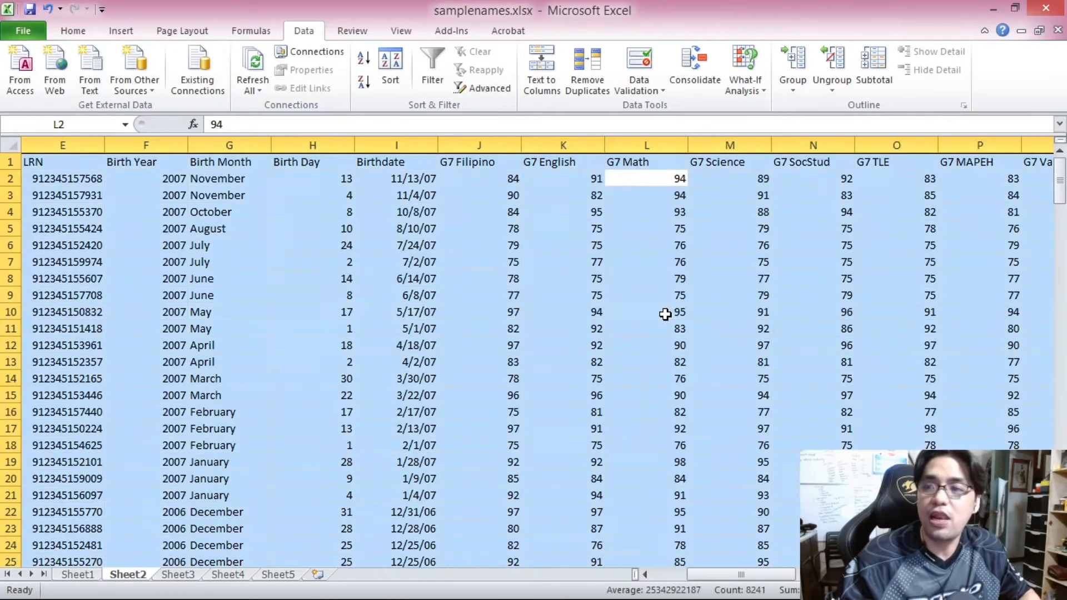
pyautogui.click(365, 61)
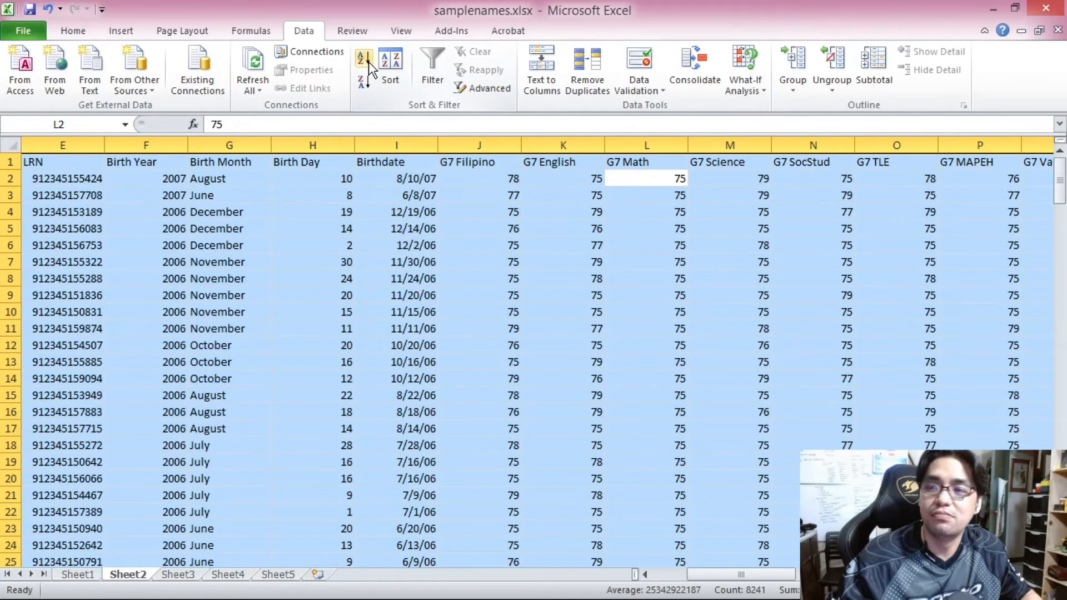
pyautogui.moveTo(784, 579)
pyautogui.mouseDown()
pyautogui.moveTo(749, 577)
pyautogui.moveTo(769, 589)
pyautogui.mouseUp()
pyautogui.moveTo(741, 177); pyautogui.dragTo(741, 411)
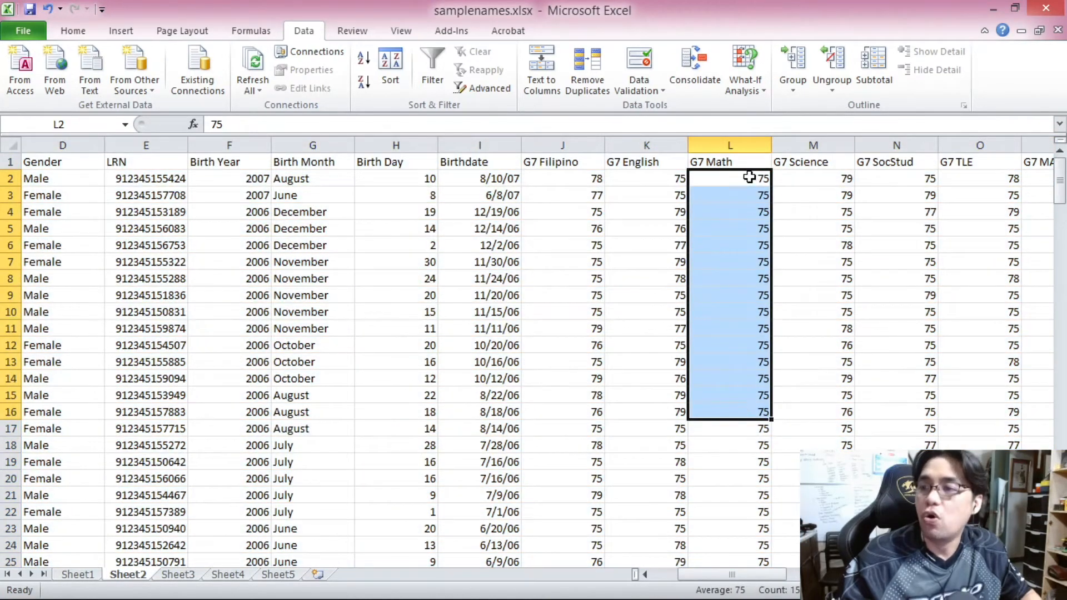
# Sort the entire student table by G7 Math in descending order and highlight the highest grades in that column
pyautogui.click(749, 177)
pyautogui.hotkey('ctrl', 'a')
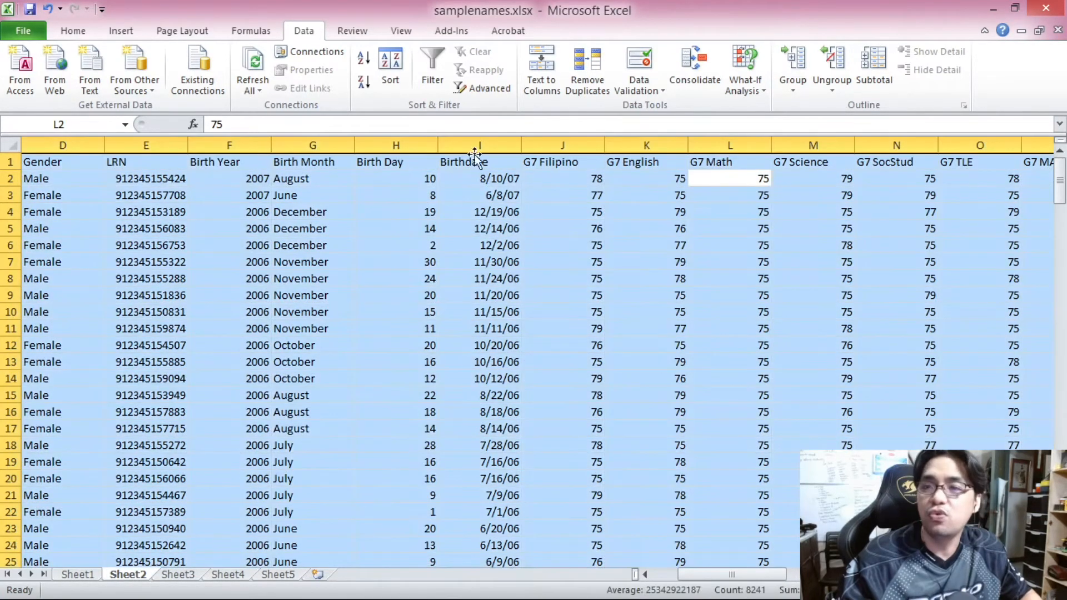
pyautogui.click(365, 86)
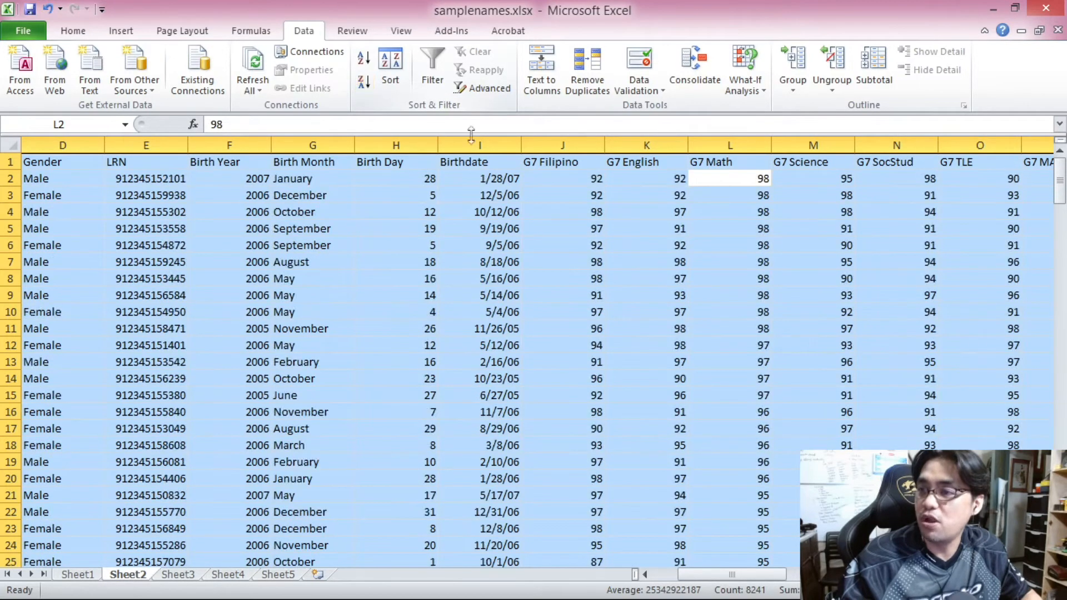
pyautogui.moveTo(745, 183); pyautogui.dragTo(746, 330)
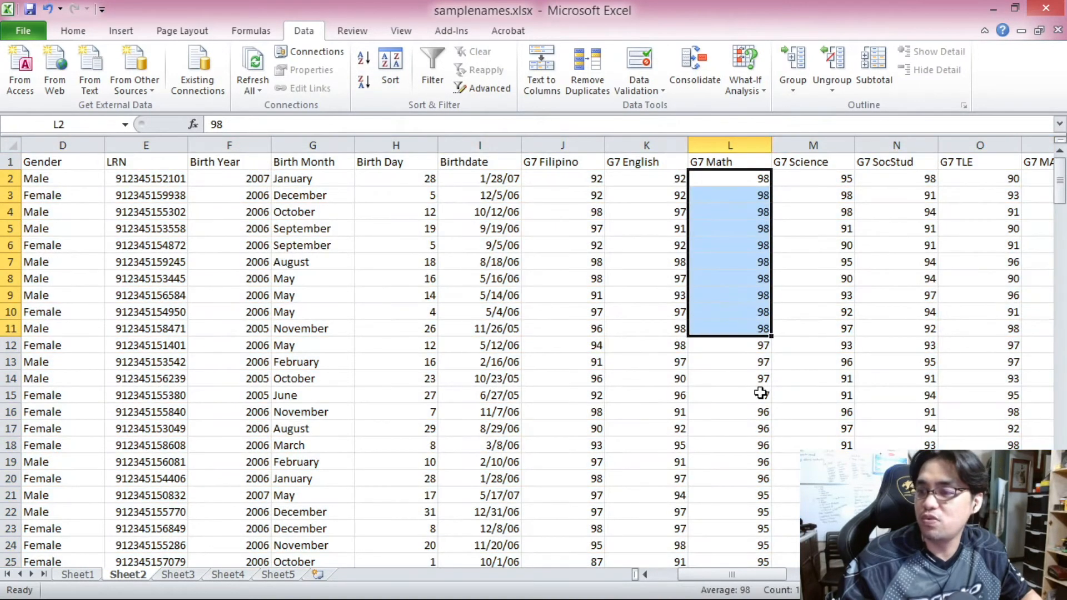
# Select the whole student table and turn on Filter for all of its column headers
pyautogui.moveTo(781, 575)
pyautogui.mouseDown()
pyautogui.moveTo(733, 589)
pyautogui.moveTo(777, 591)
pyautogui.mouseUp()
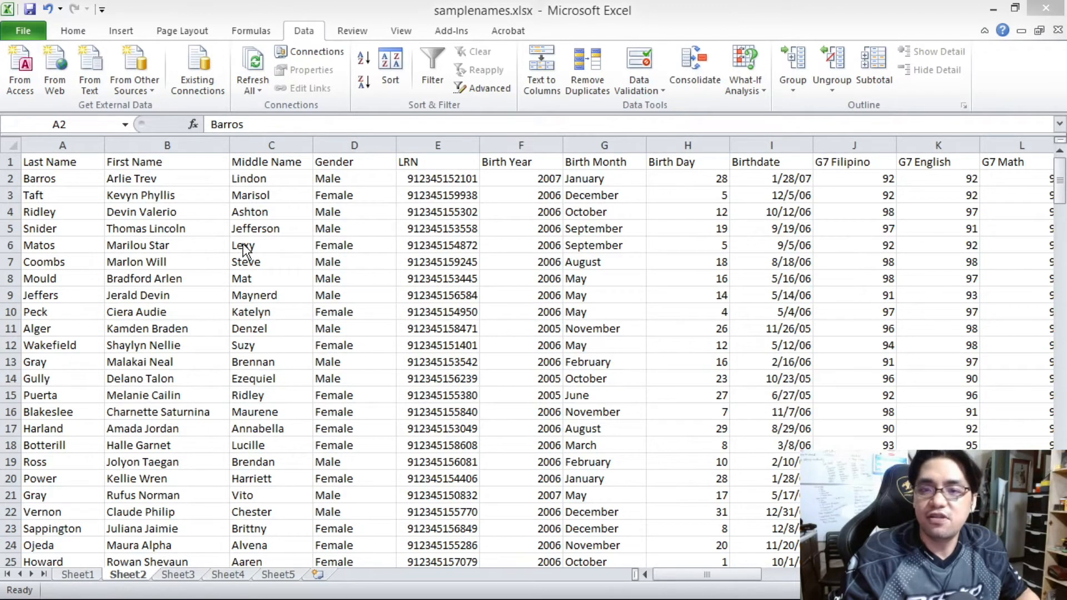
pyautogui.click(283, 245)
pyautogui.click(283, 245)
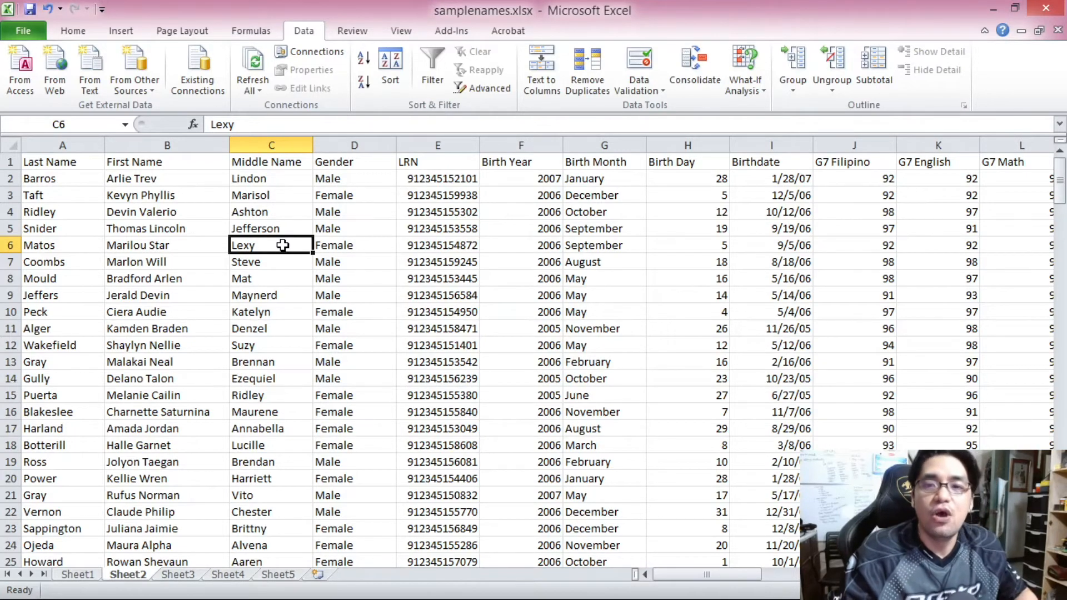
pyautogui.hotkey('ctrl', 'a')
pyautogui.moveTo(716, 578); pyautogui.dragTo(723, 578)
pyautogui.moveTo(1059, 180); pyautogui.dragTo(1060, 414)
pyautogui.moveTo(1059, 378); pyautogui.dragTo(1059, 184)
pyautogui.moveTo(984, 576); pyautogui.dragTo(685, 587)
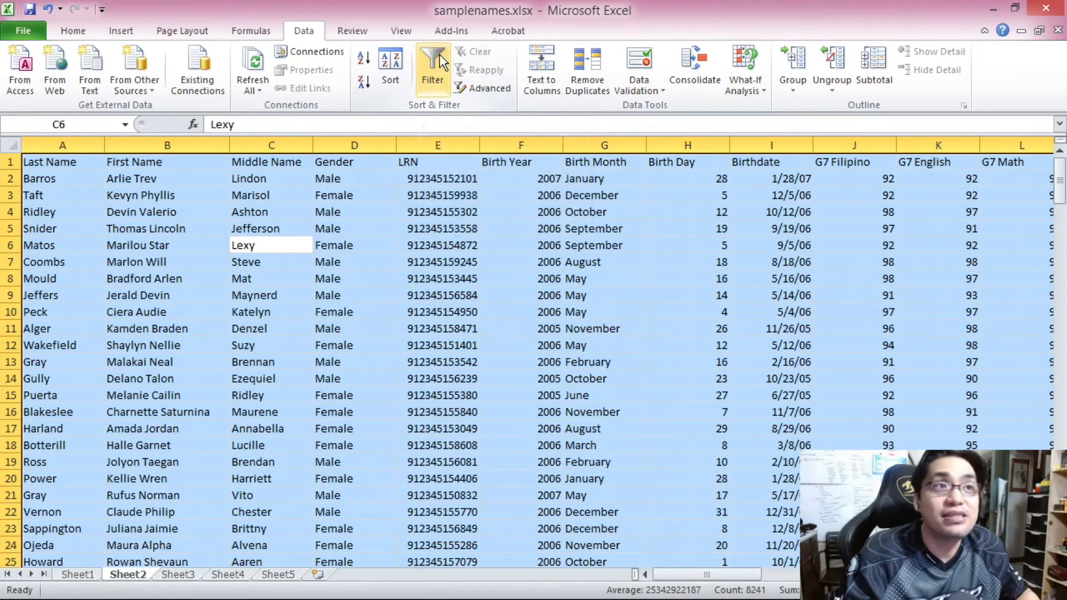
pyautogui.click(433, 72)
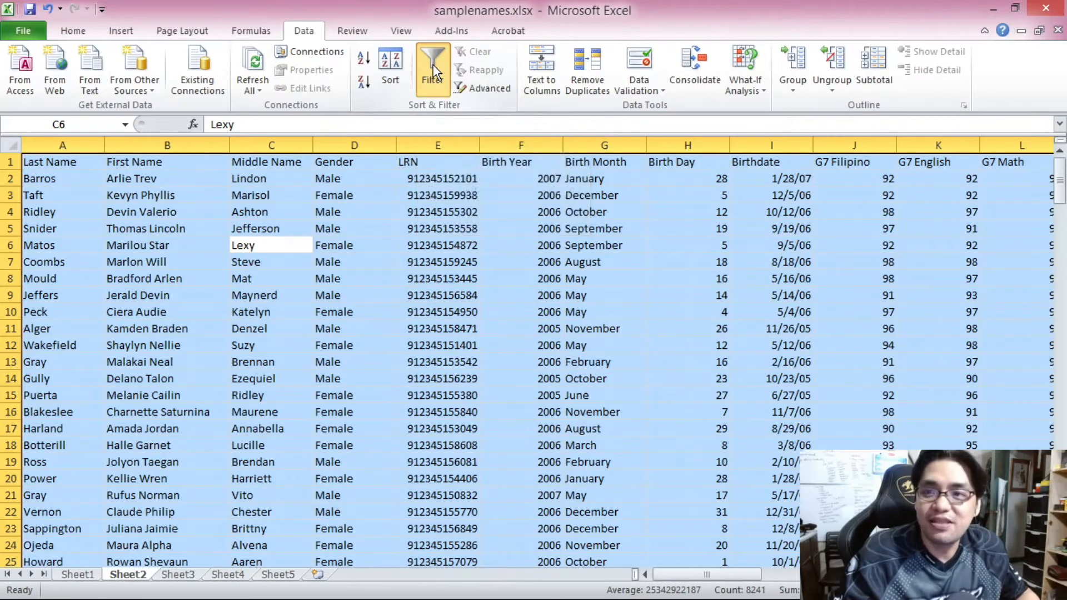
pyautogui.click(69, 162)
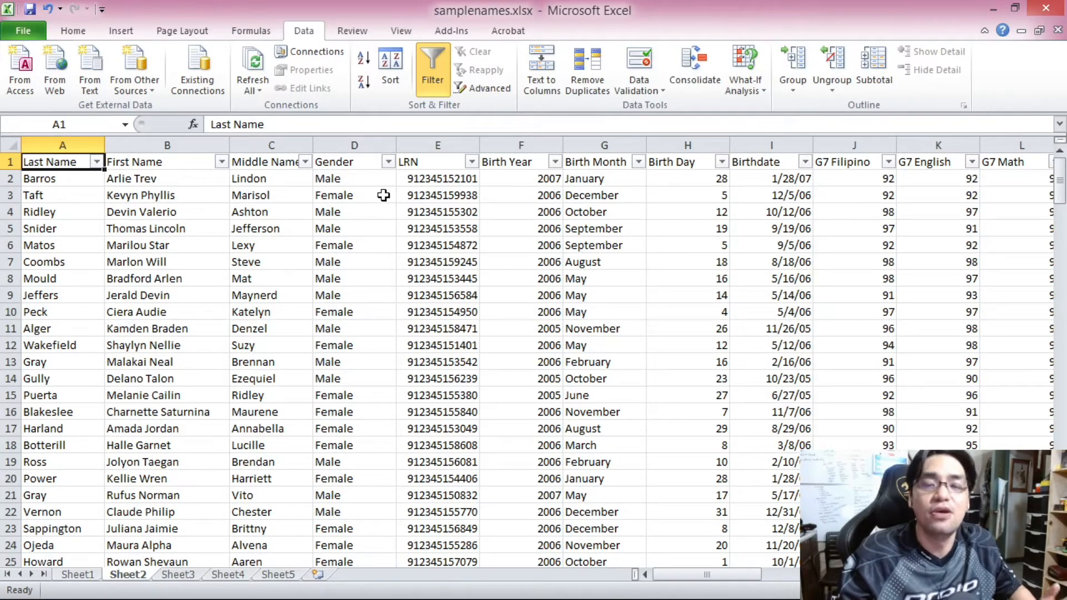
# Filter the Gender column to show only Male records
pyautogui.click(357, 147)
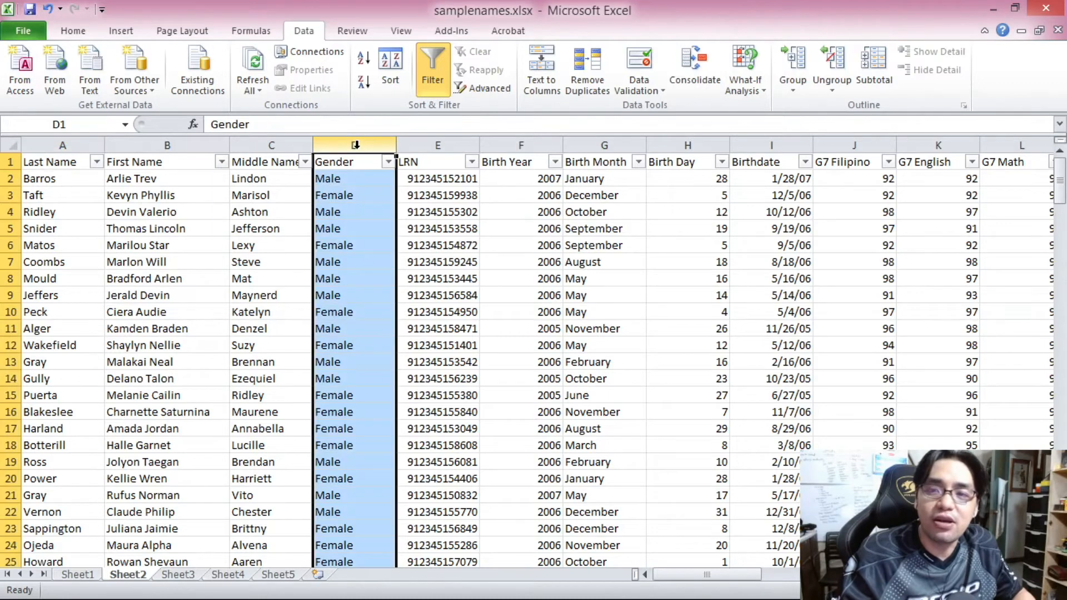
pyautogui.click(389, 162)
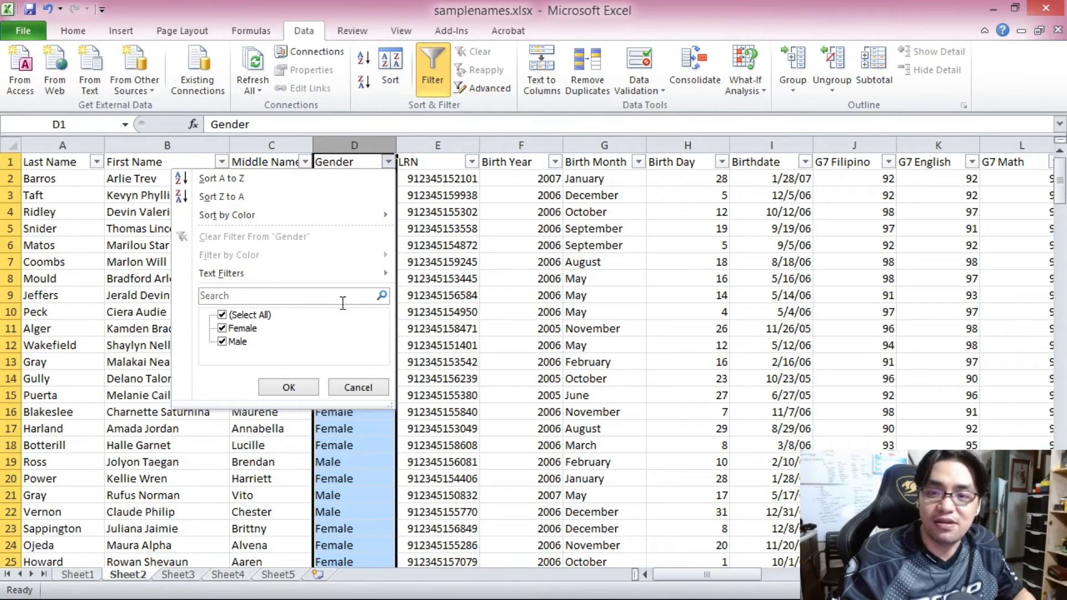
pyautogui.click(225, 298)
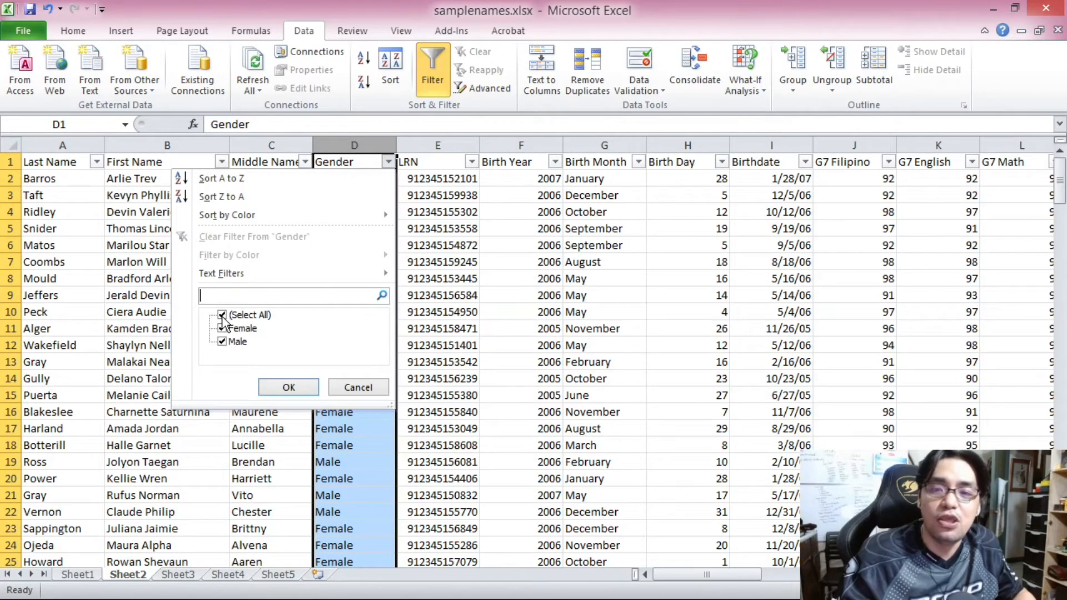
pyautogui.click(223, 316)
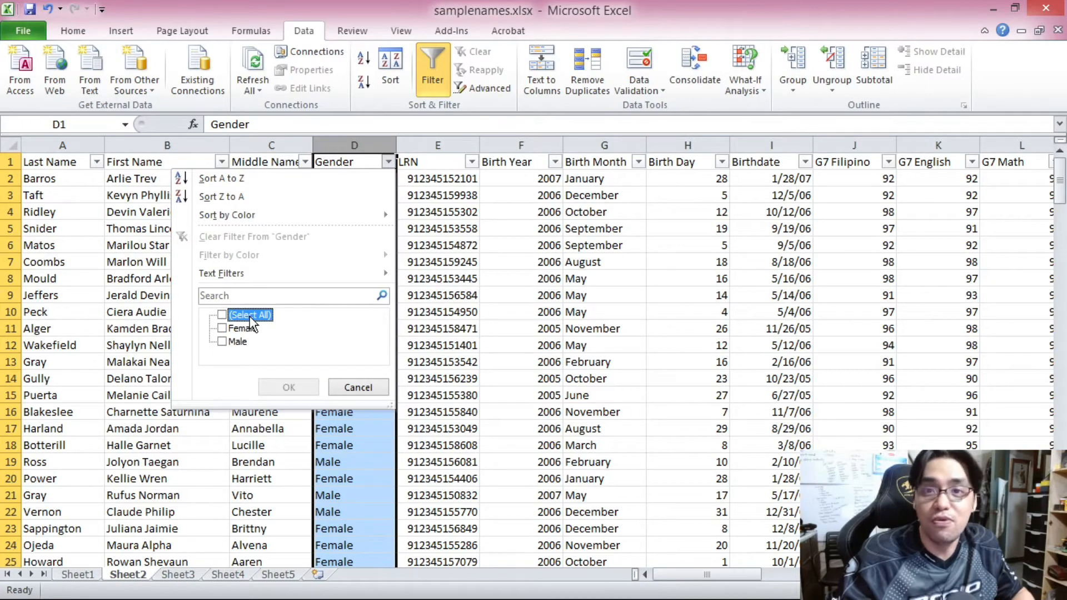
pyautogui.click(222, 342)
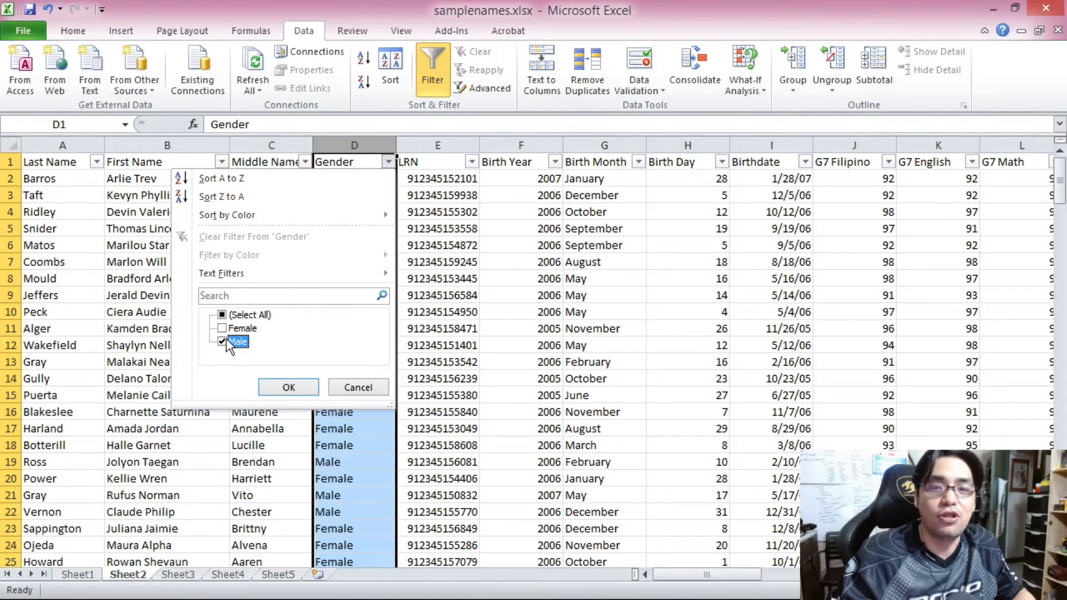
pyautogui.click(289, 387)
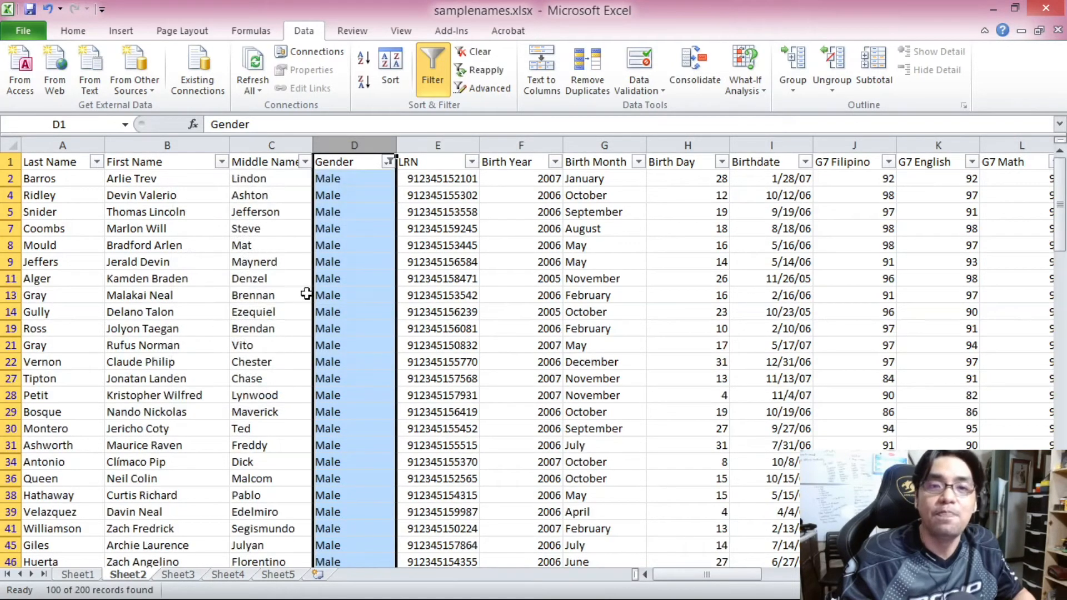
# Look through the filtered Male records and undo the Gender filter
pyautogui.click(337, 228)
pyautogui.click(346, 181)
pyautogui.moveTo(1063, 210); pyautogui.dragTo(1063, 159)
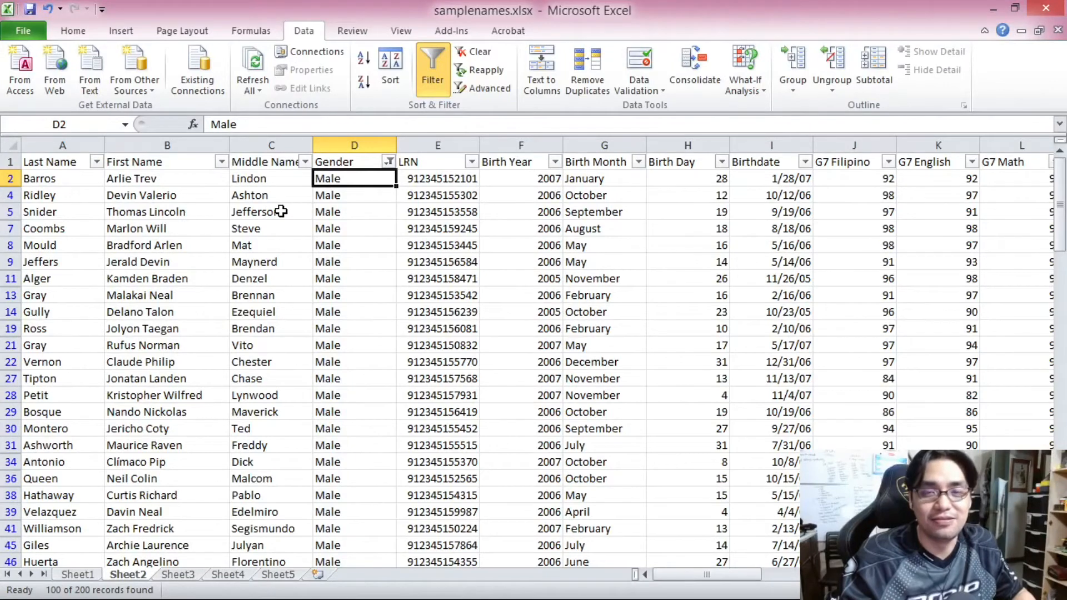
pyautogui.hotkey('ctrl', 'z')
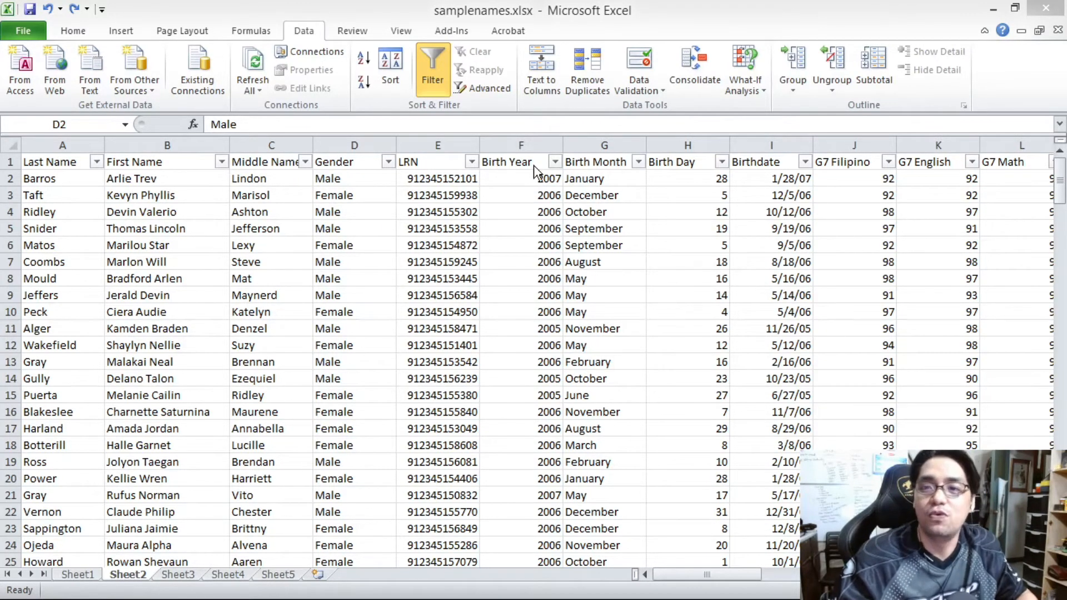
# Filter the Gender column to show only Female records and look through the rows
pyautogui.click(374, 172)
pyautogui.click(387, 162)
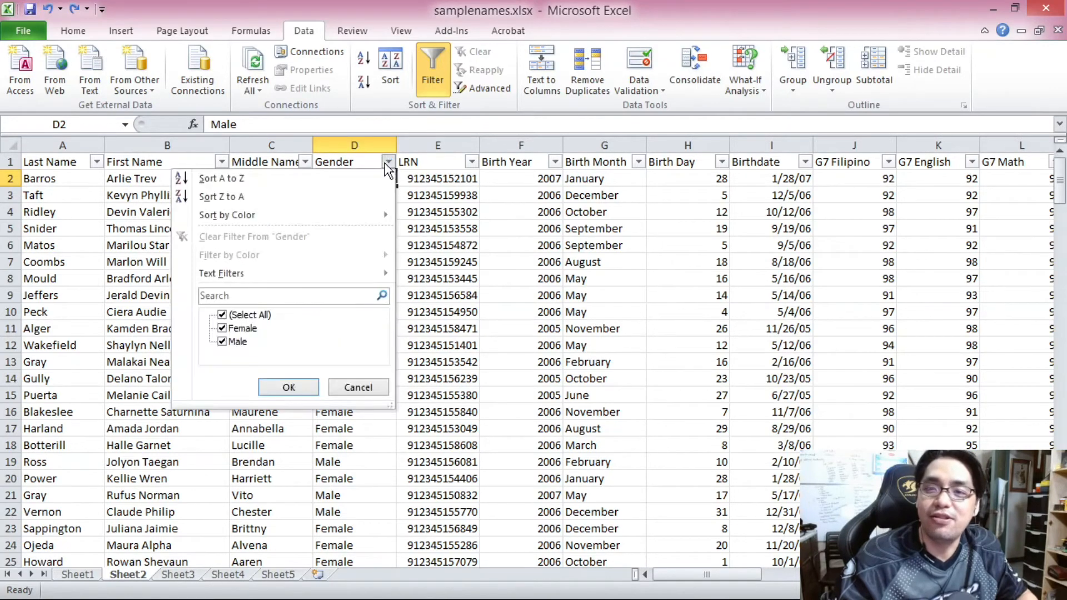
pyautogui.click(222, 315)
pyautogui.click(224, 330)
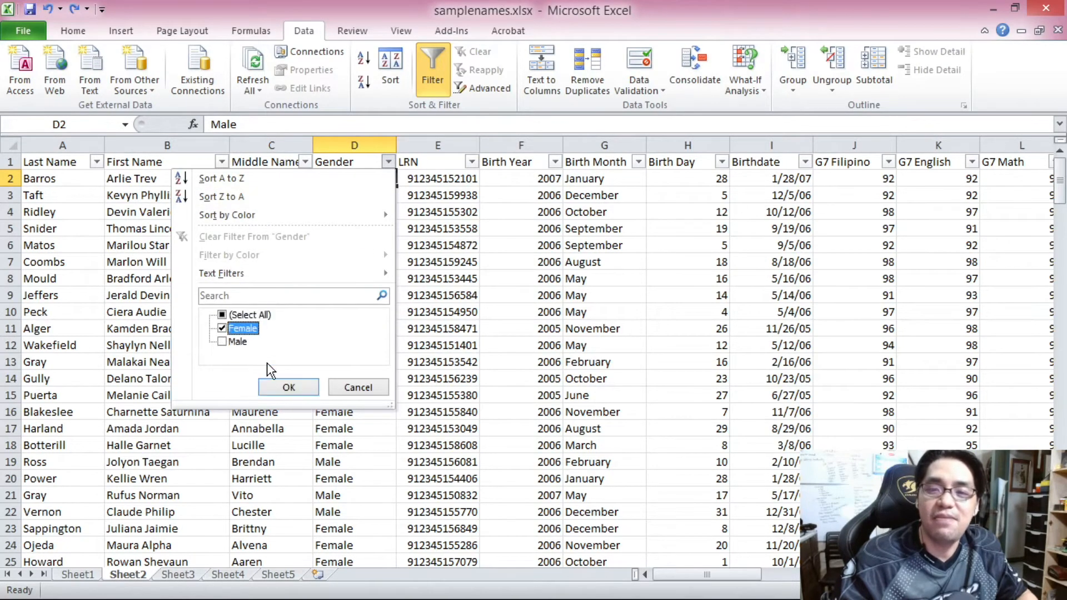
pyautogui.click(289, 387)
pyautogui.moveTo(1060, 180); pyautogui.dragTo(1045, 95)
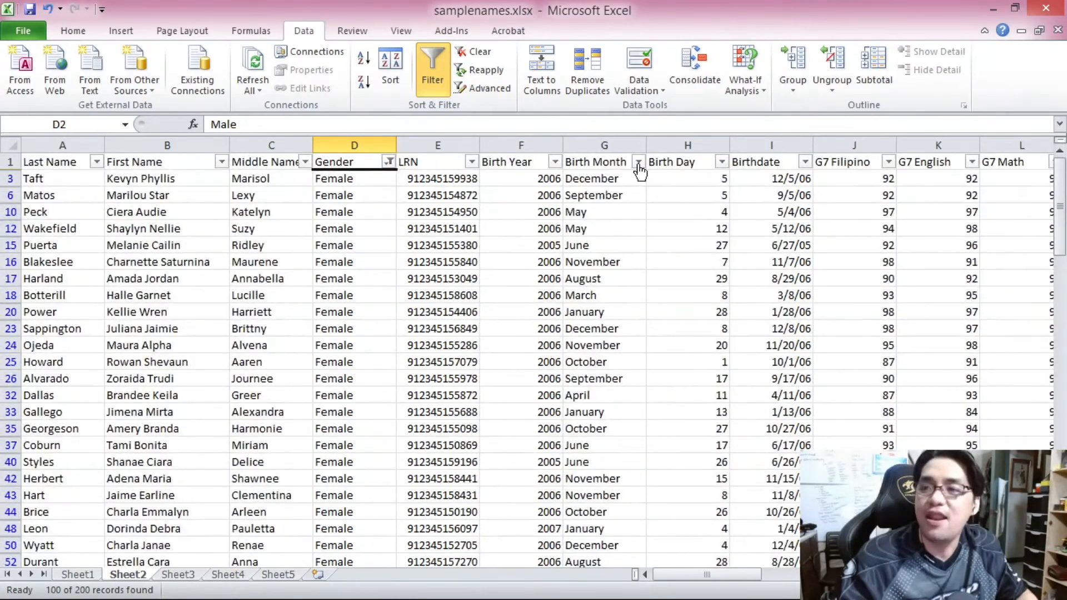
# Narrow the filtered Female records to the Birth Year 2005 only
pyautogui.click(555, 162)
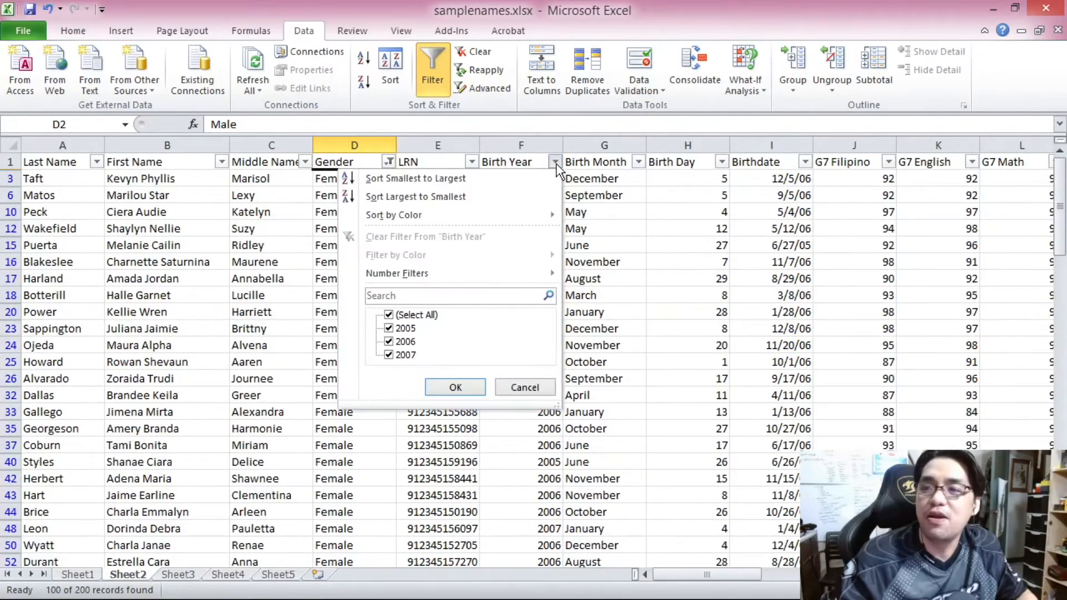
pyautogui.click(389, 316)
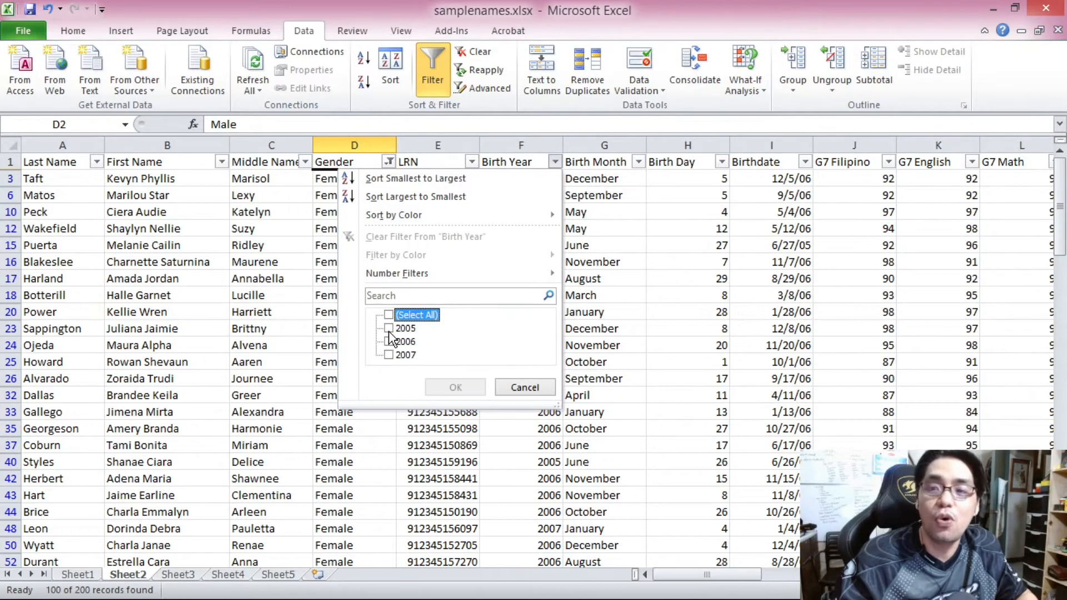
pyautogui.click(389, 328)
pyautogui.click(455, 388)
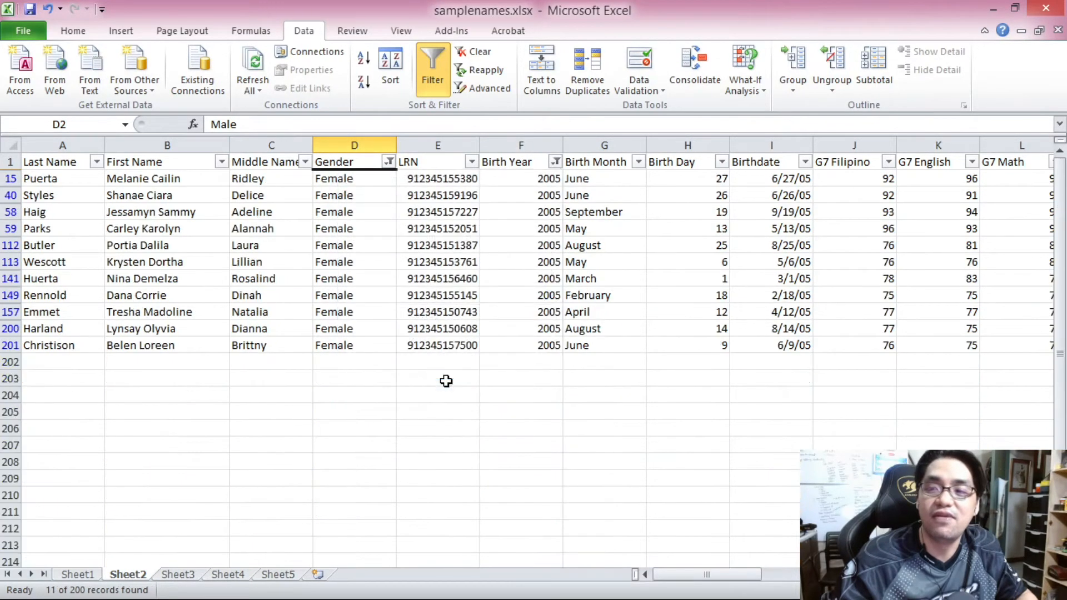
# Highlight the filtered rows from Last Name to Birthdate and turn off the table's filters
pyautogui.moveTo(65, 178); pyautogui.dragTo(770, 346)
pyautogui.click(339, 179)
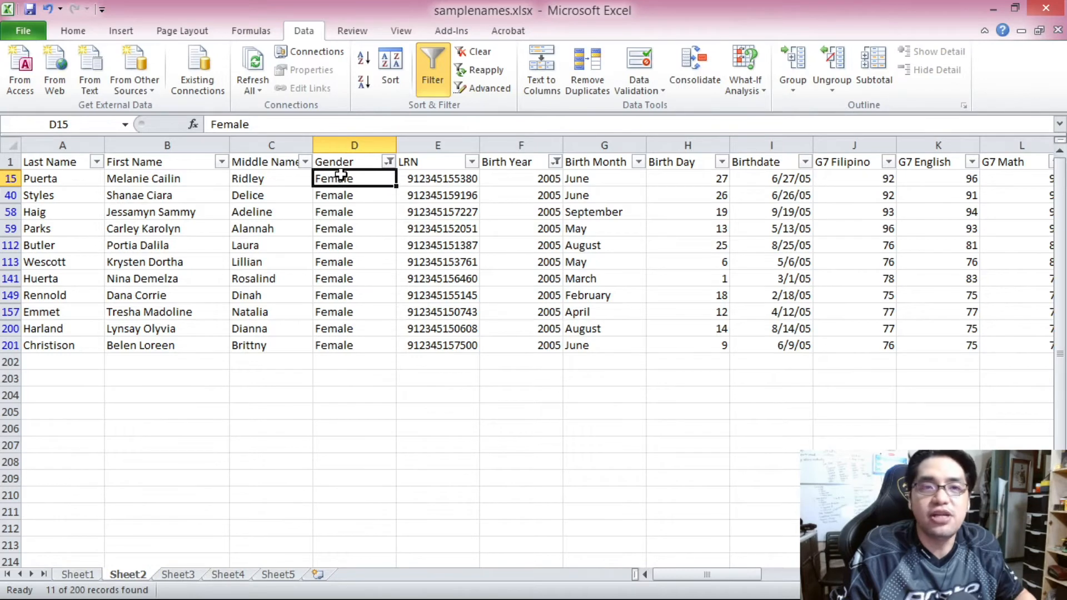
pyautogui.click(433, 74)
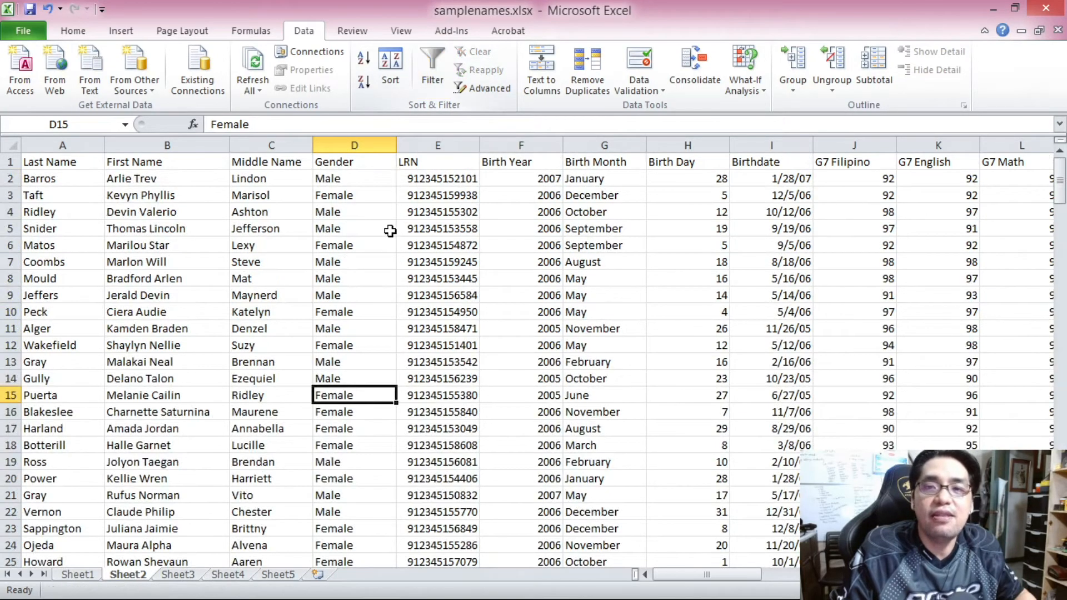
pyautogui.hotkey('ctrl', 'z')
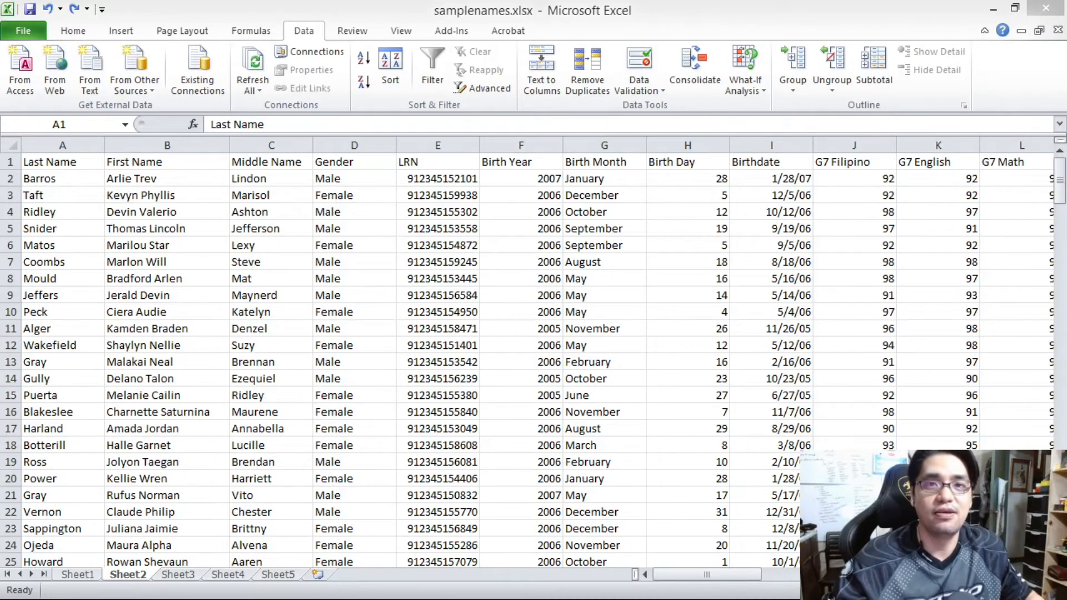
# Format the whole student range A1:AO201 as a table with headers, using the black gridded Medium table style with banded rows
pyautogui.click(213, 185)
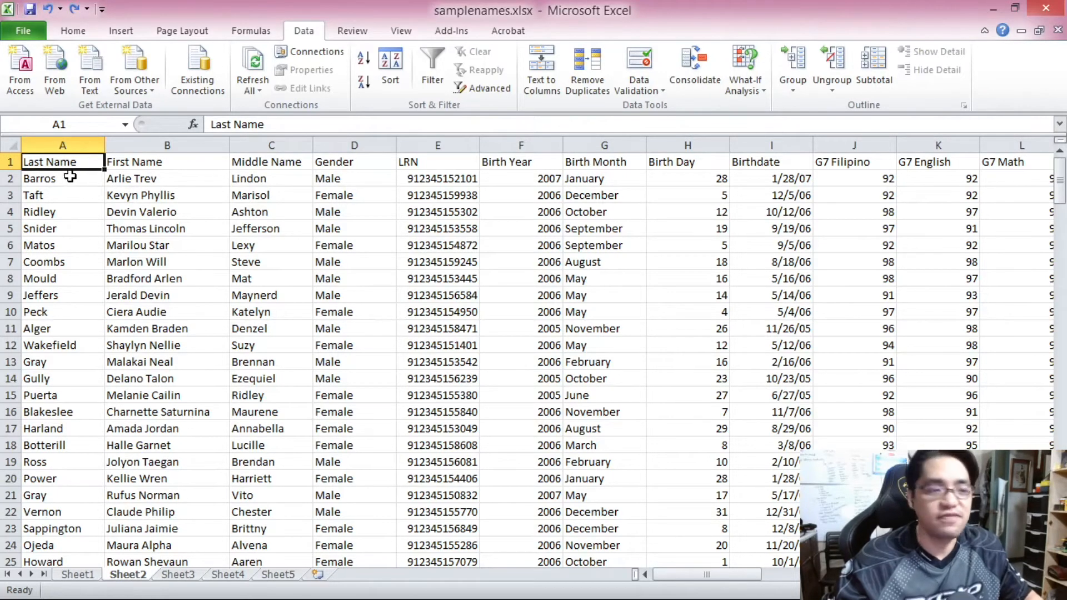
pyautogui.hotkey('ctrl', 'shift', 'End')
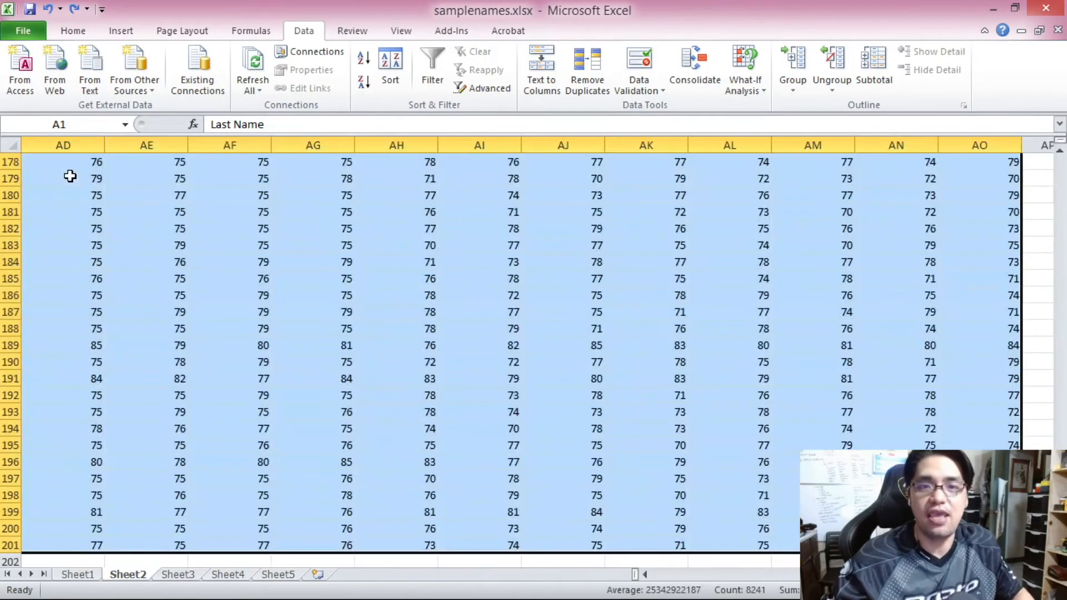
pyautogui.moveTo(981, 575); pyautogui.dragTo(647, 551)
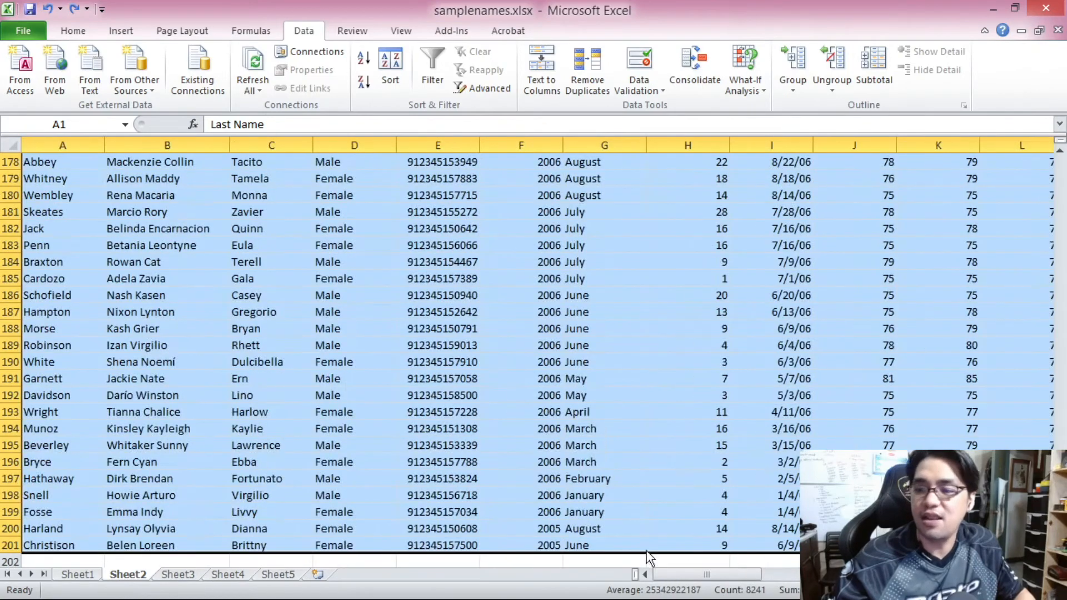
pyautogui.moveTo(1060, 528); pyautogui.dragTo(1066, 137)
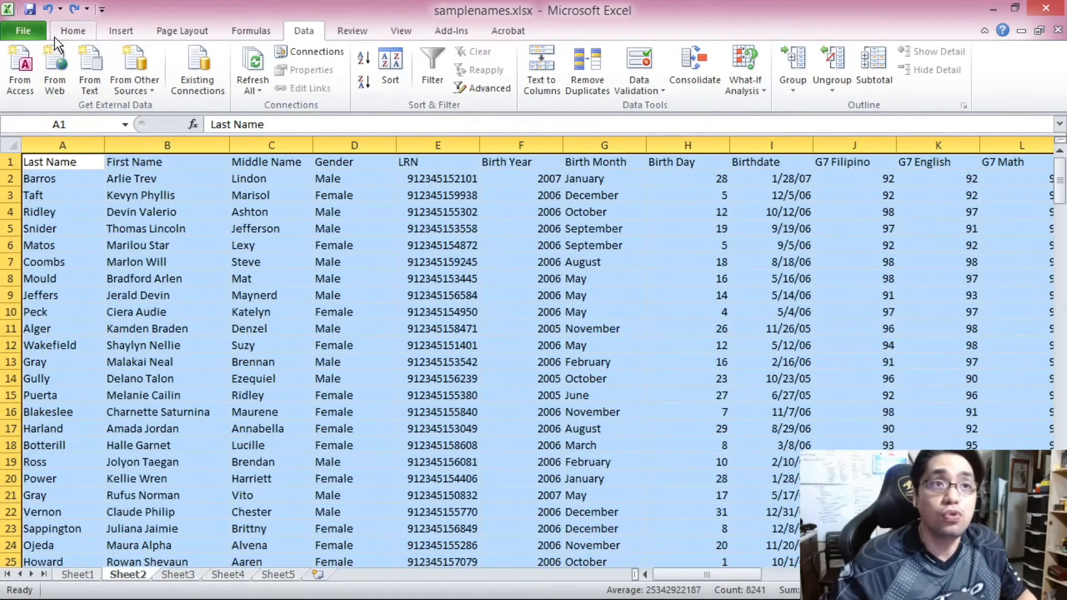
pyautogui.click(79, 34)
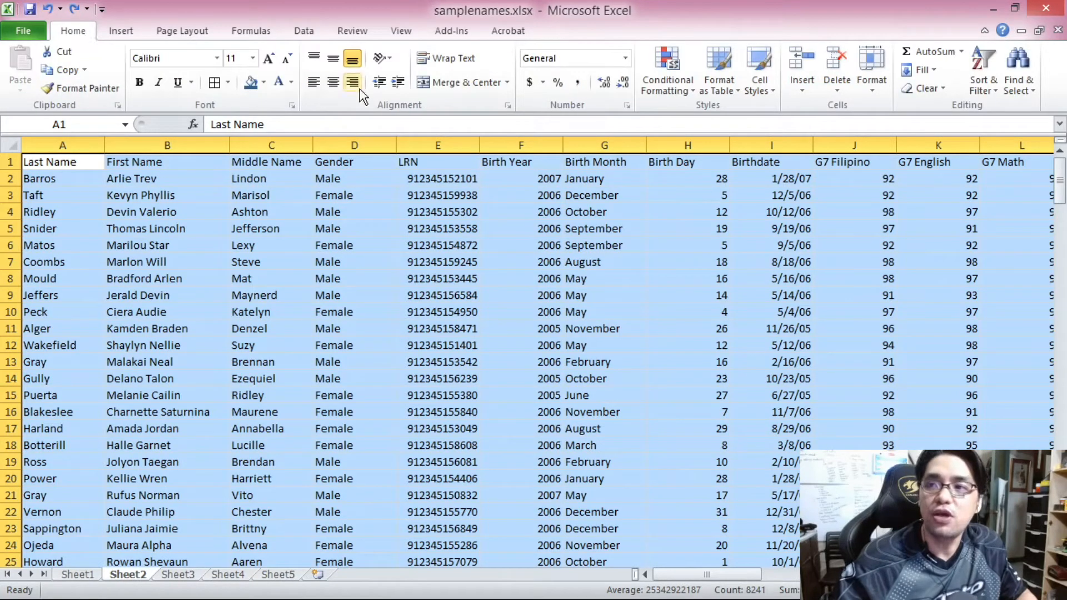
pyautogui.click(725, 95)
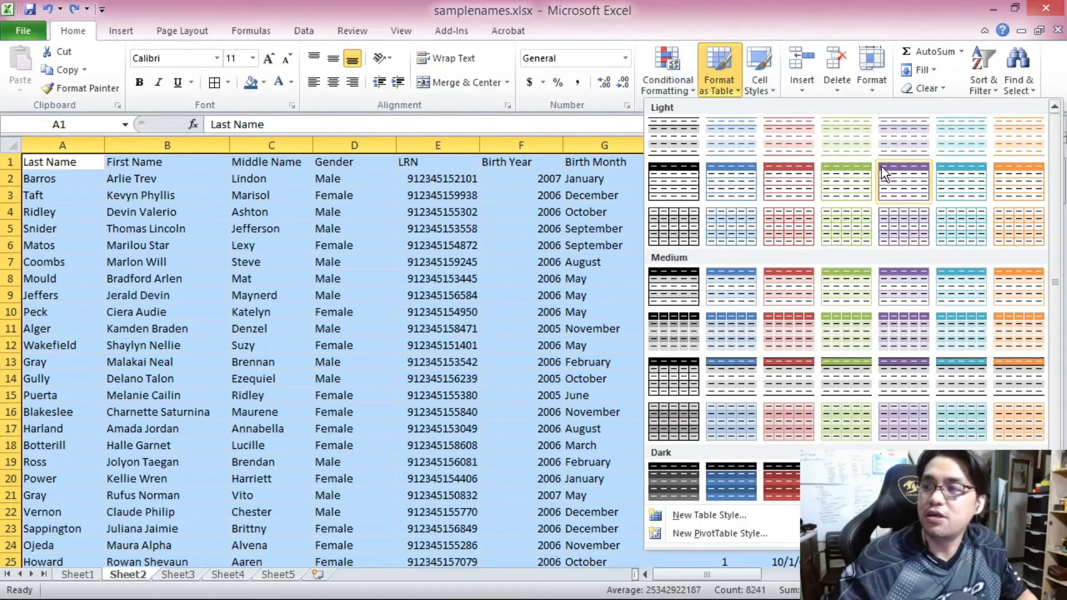
pyautogui.moveTo(1059, 208); pyautogui.dragTo(1049, 187)
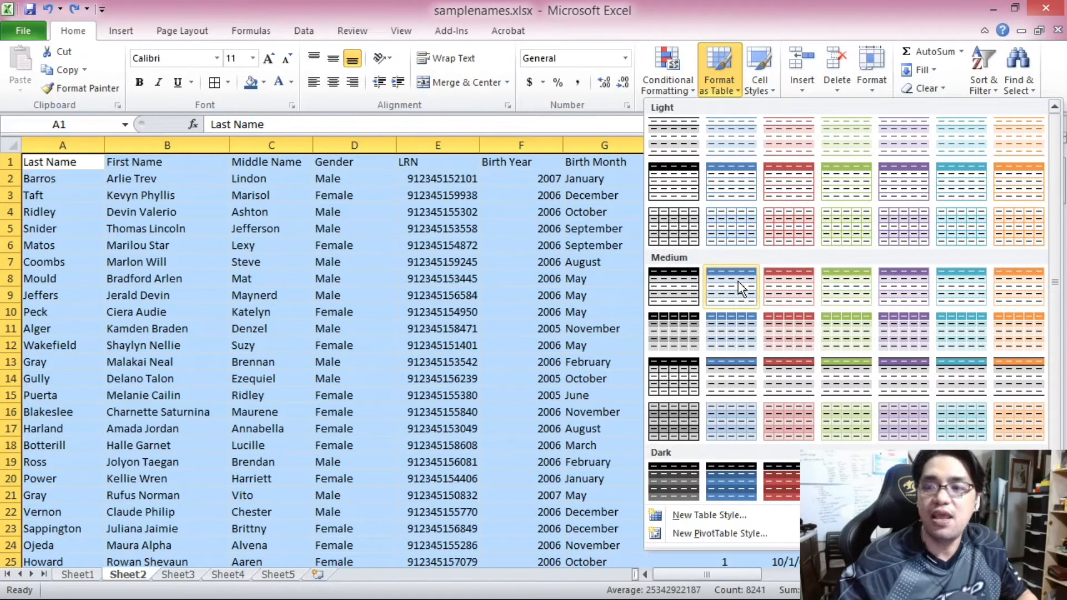
pyautogui.click(670, 378)
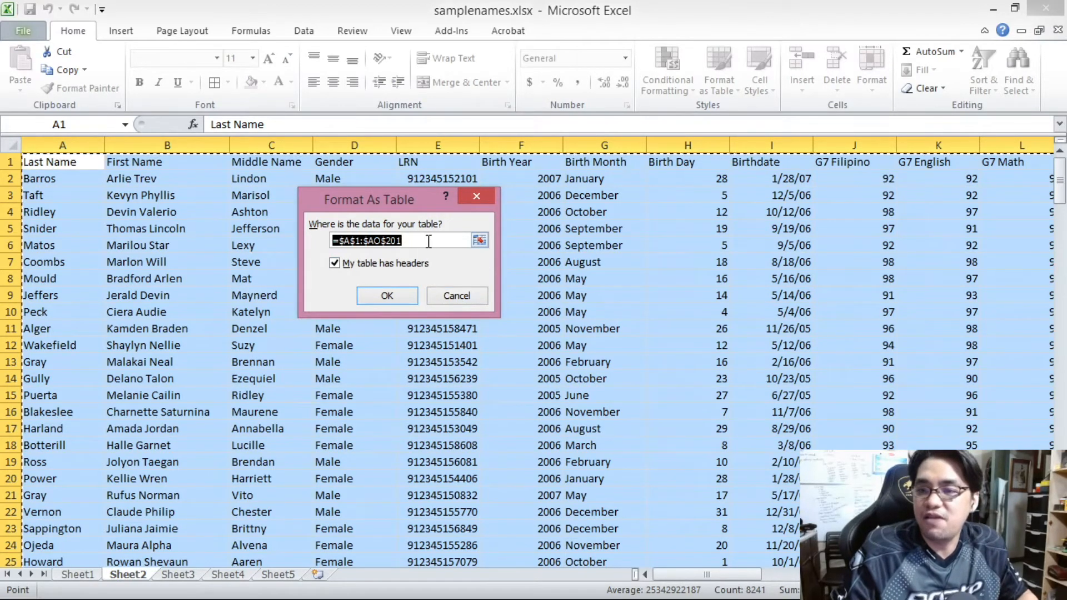
pyautogui.moveTo(706, 576); pyautogui.dragTo(1010, 580)
pyautogui.moveTo(1061, 181)
pyautogui.mouseDown()
pyautogui.moveTo(1061, 484)
pyautogui.moveTo(1061, 181)
pyautogui.mouseUp()
pyautogui.moveTo(995, 578); pyautogui.dragTo(679, 579)
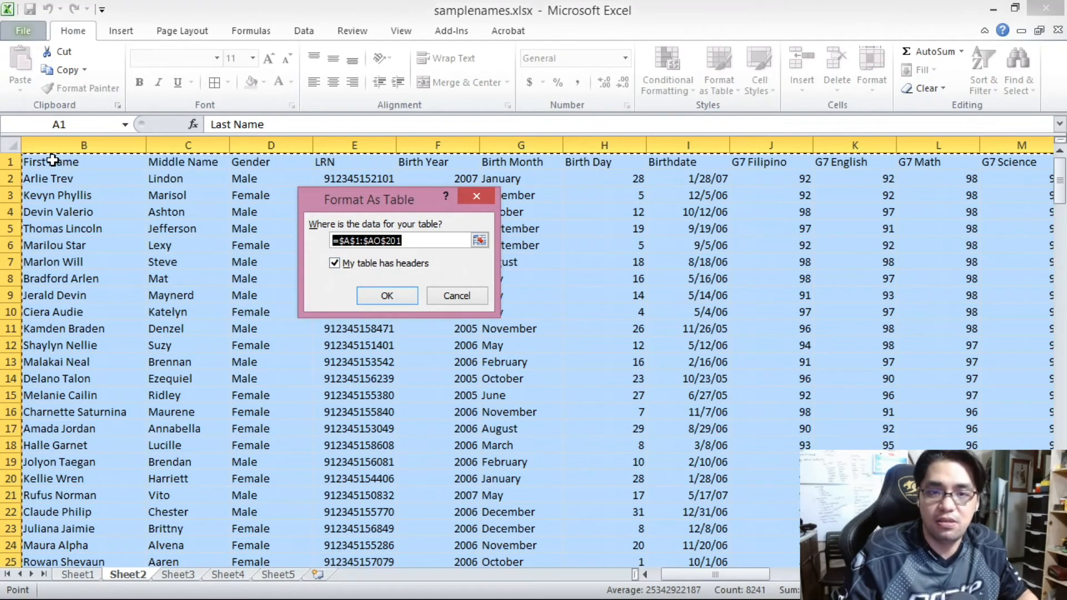
pyautogui.click(383, 289)
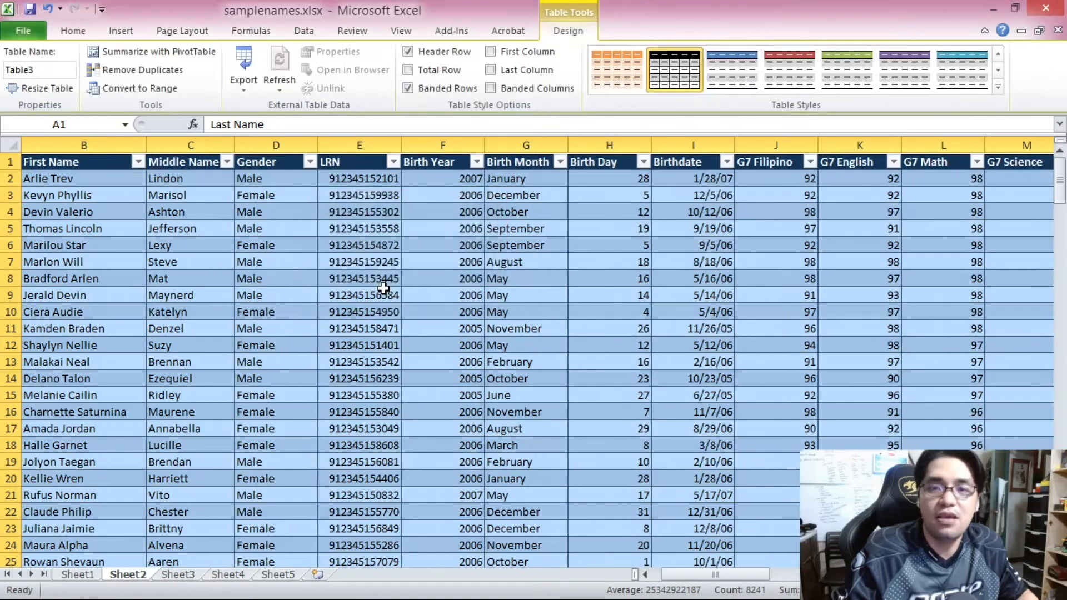
pyautogui.press('Down')
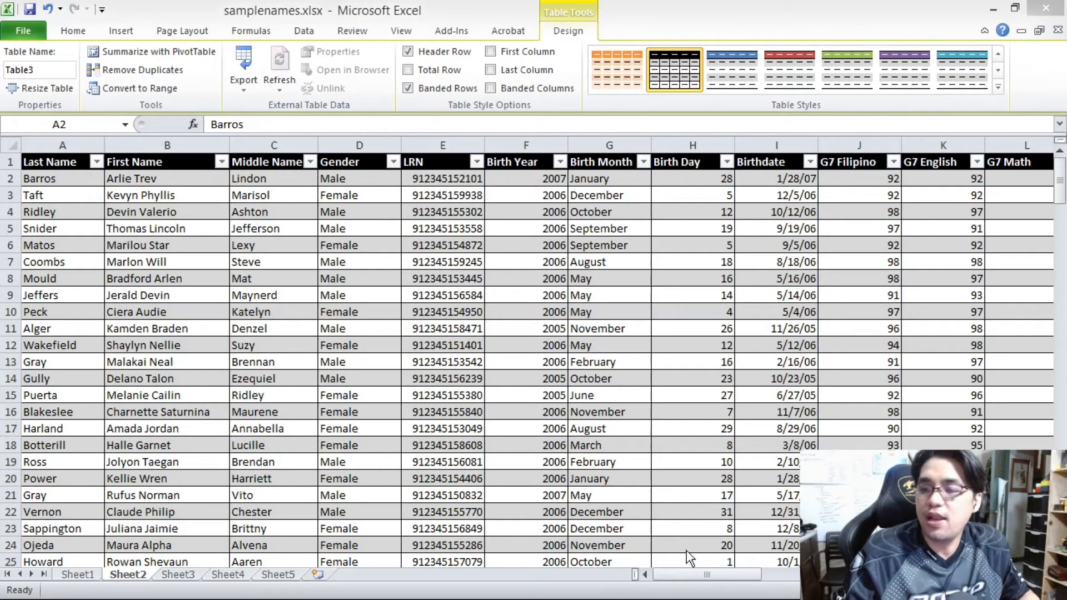
pyautogui.click(80, 217)
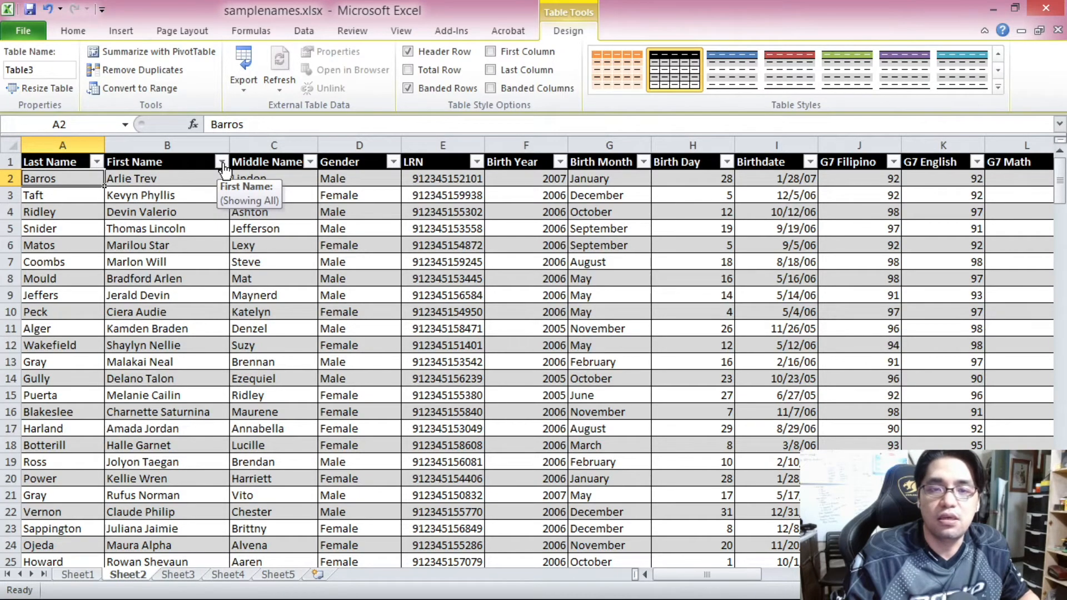
# Sort the student table by Last Name from A to Z and by Gender from Z to A
pyautogui.click(98, 164)
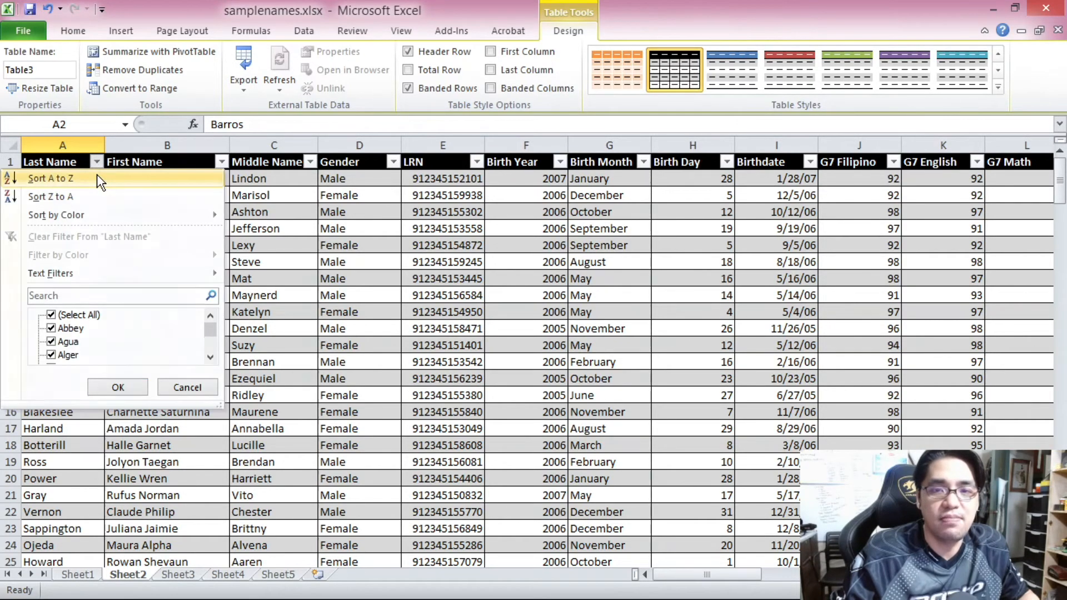
pyautogui.click(97, 178)
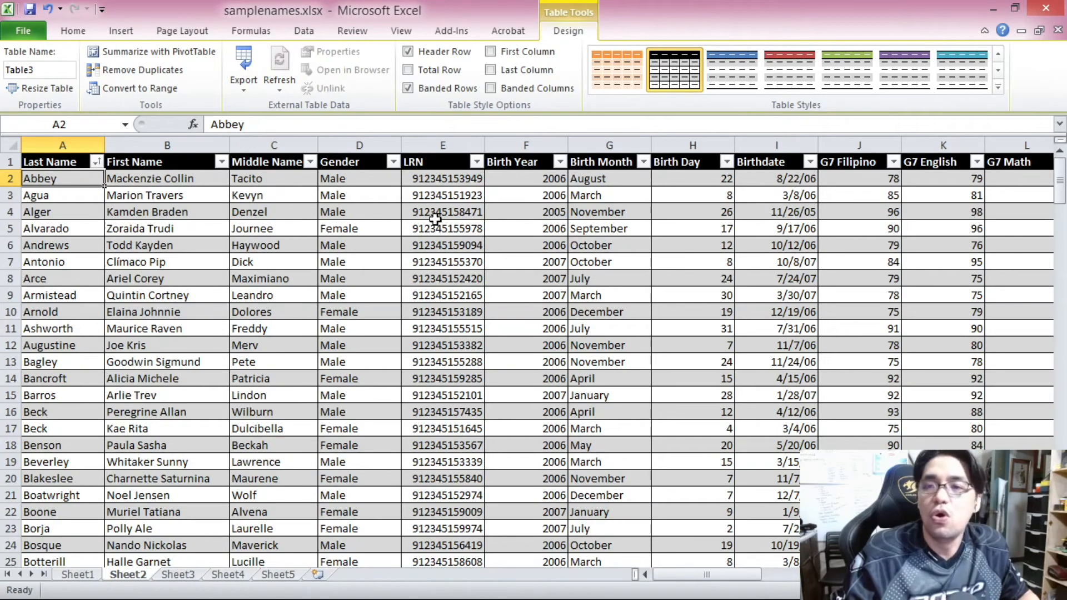
pyautogui.click(393, 162)
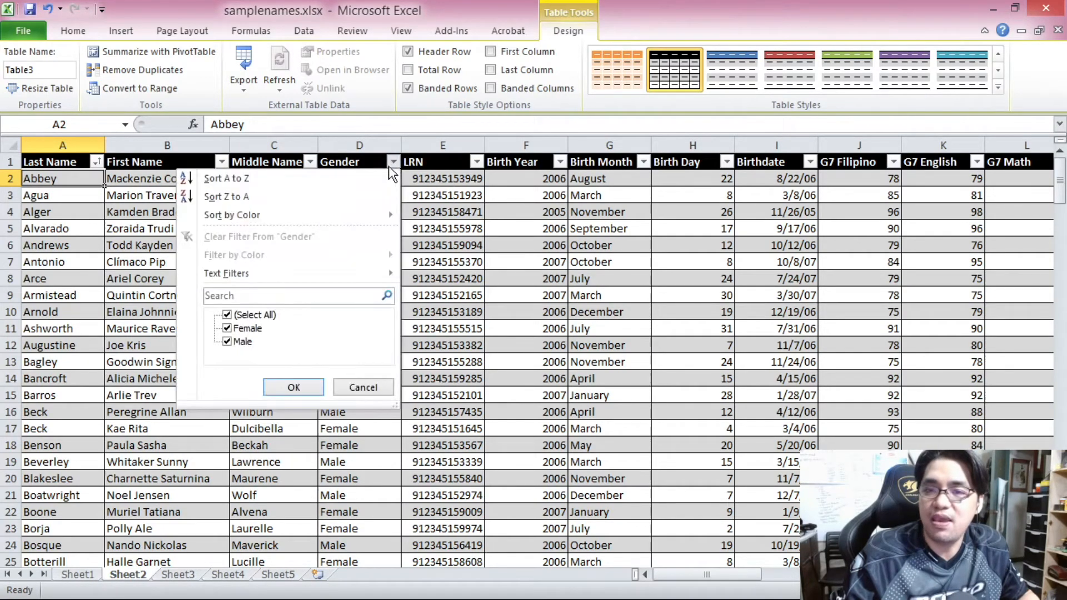
pyautogui.click(362, 197)
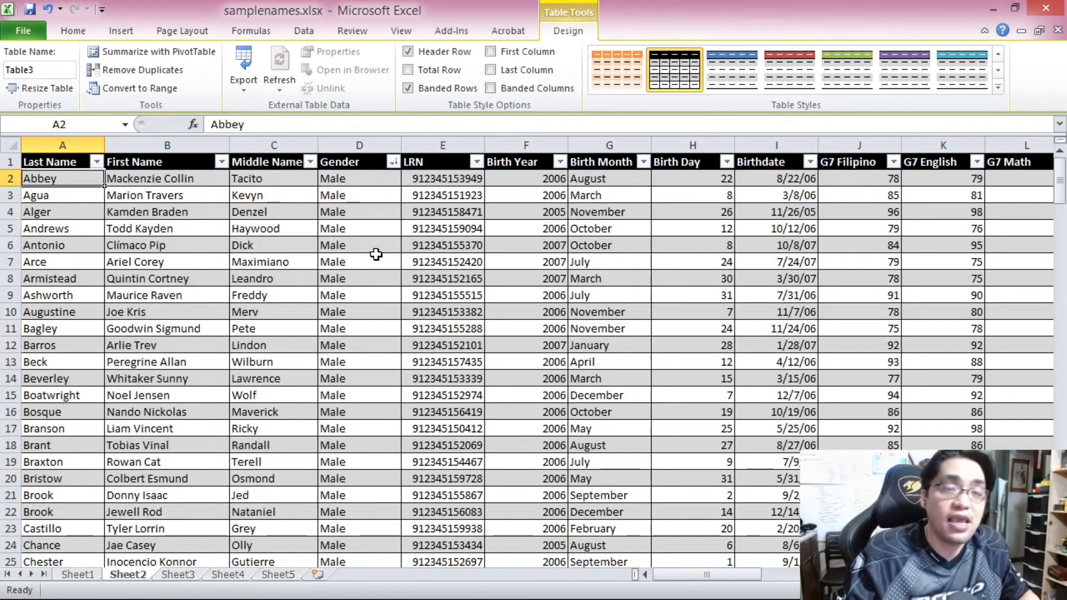
# Filter the Birth Year column to show only 2007, and undo that filter together with the Gender sort
pyautogui.click(560, 161)
pyautogui.click(395, 342)
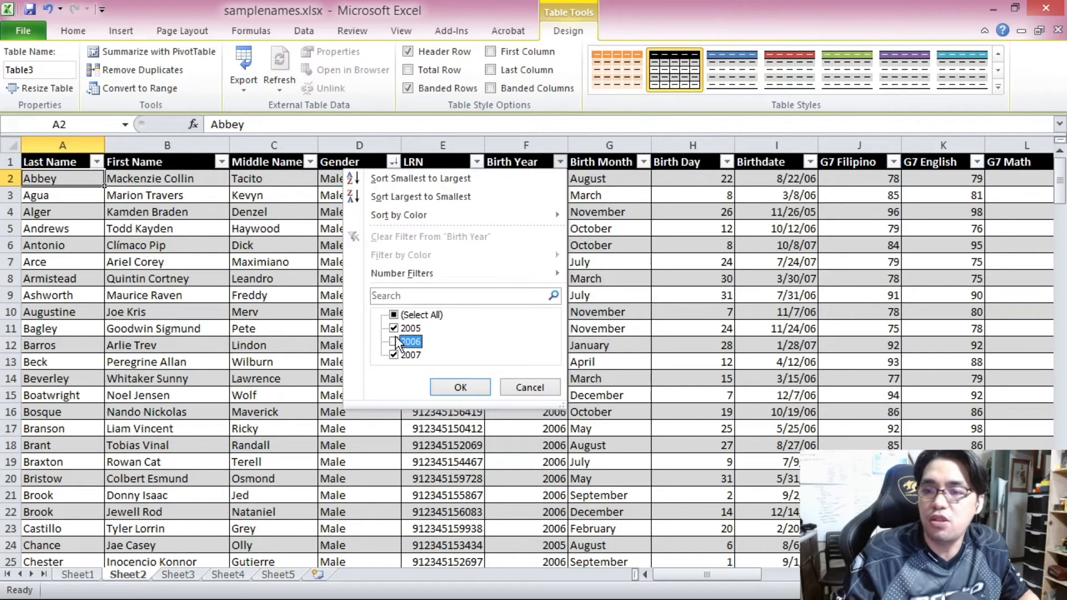
pyautogui.click(396, 328)
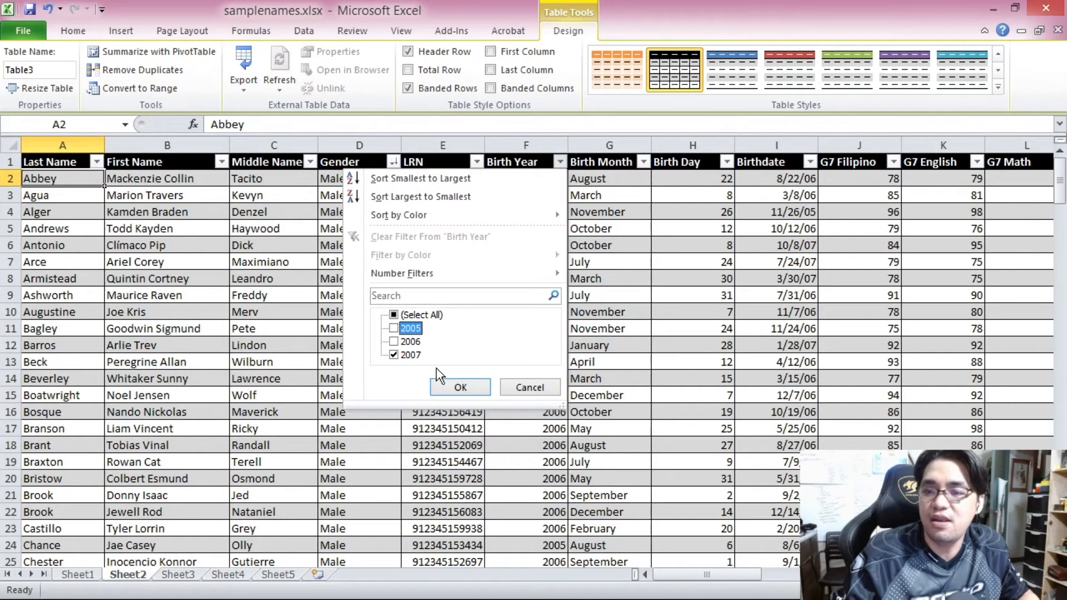
pyautogui.click(461, 388)
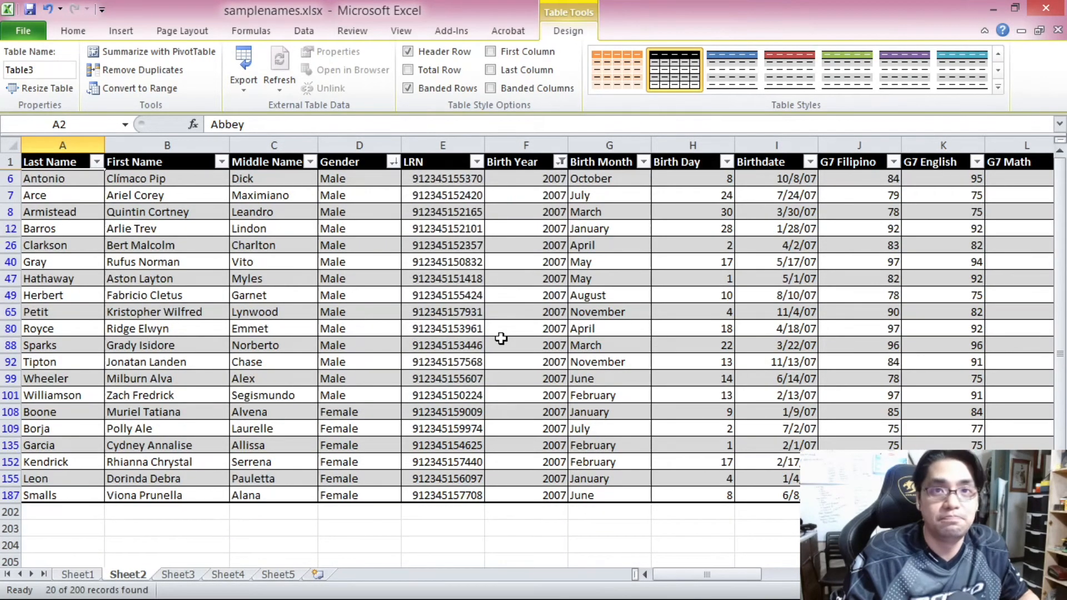
pyautogui.hotkey('ctrl', 'z')
pyautogui.hotkey('ctrl', 'z')
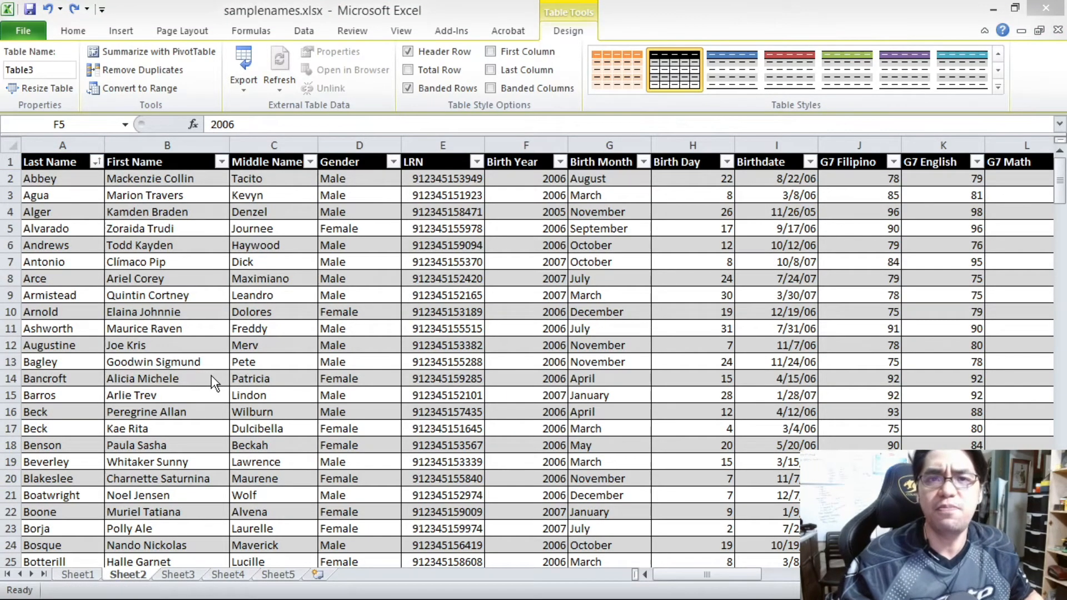
# Widen the First Name column to more than double its width and undo the change
pyautogui.moveTo(228, 137); pyautogui.dragTo(510, 139)
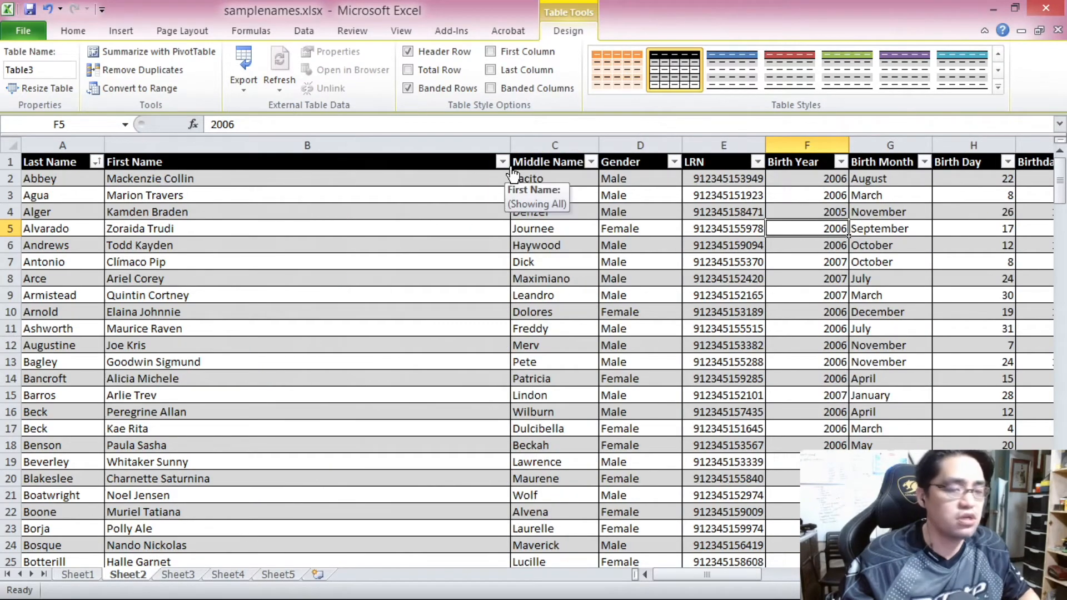
pyautogui.hotkey('ctrl', 'z')
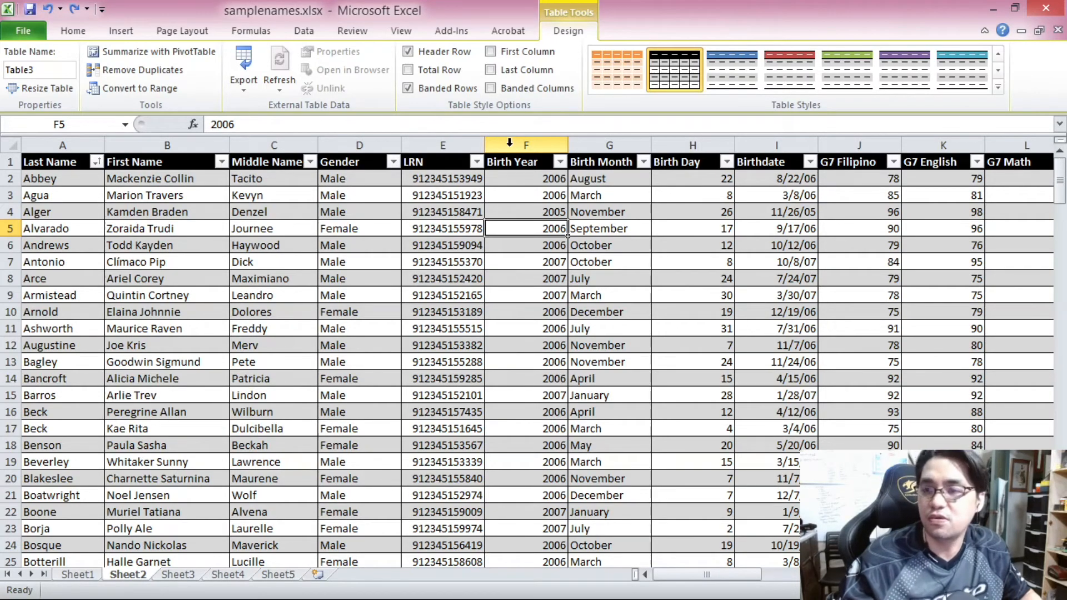
# Insert a new table column before Birth Year and name its header Section
pyautogui.rightClick(509, 142)
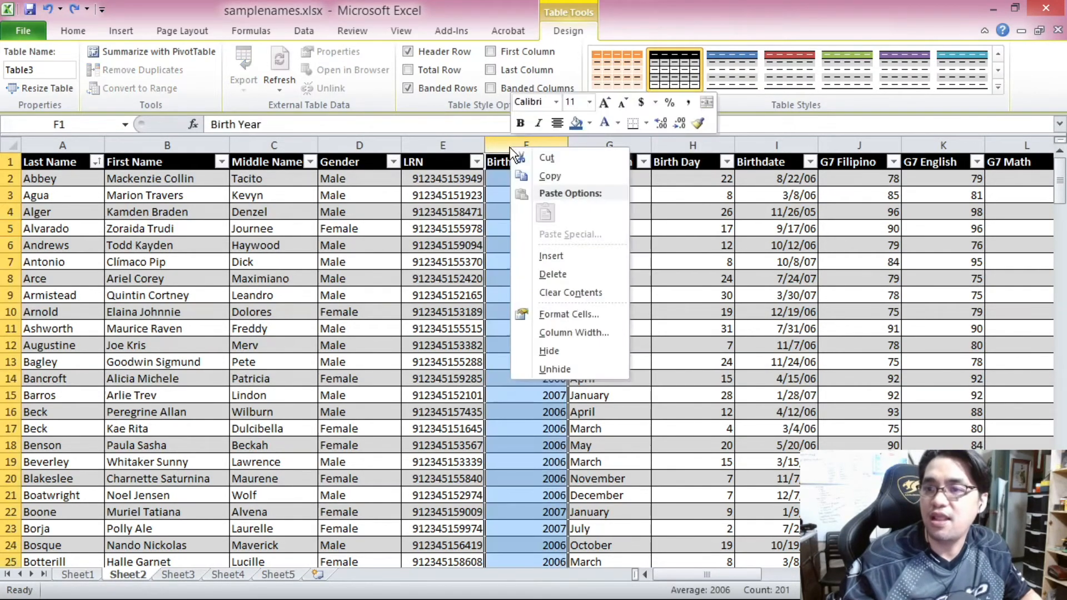
pyautogui.click(551, 256)
pyautogui.click(506, 164)
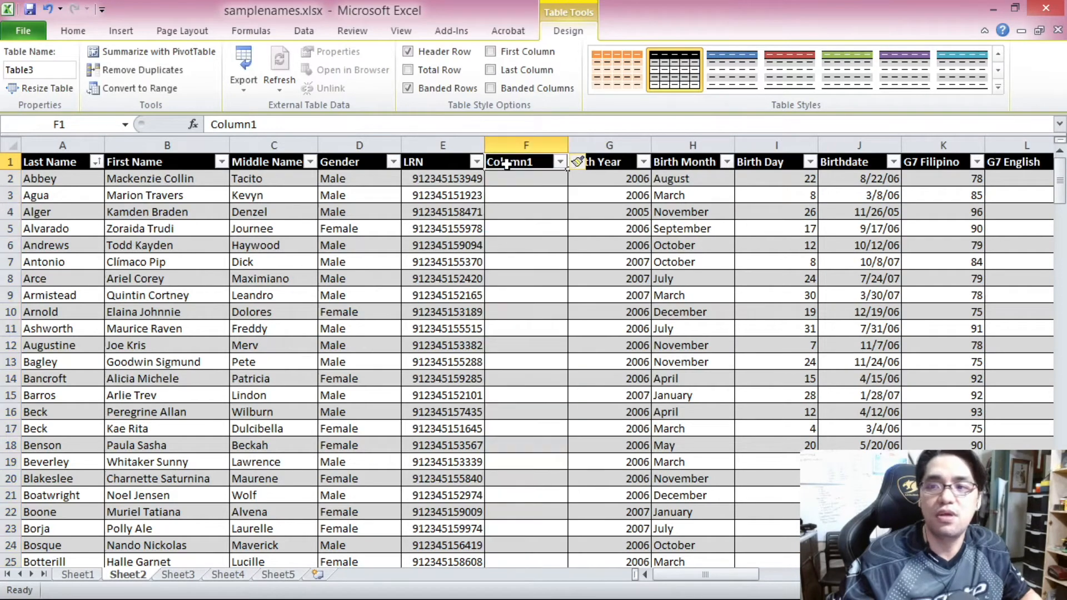
pyautogui.write('Section')
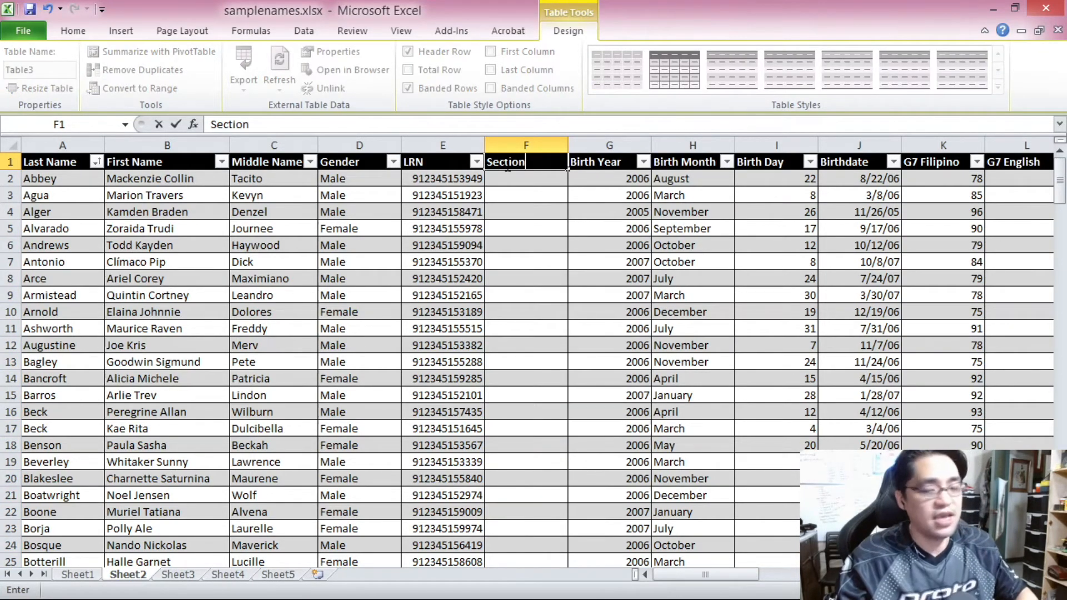
pyautogui.click(477, 228)
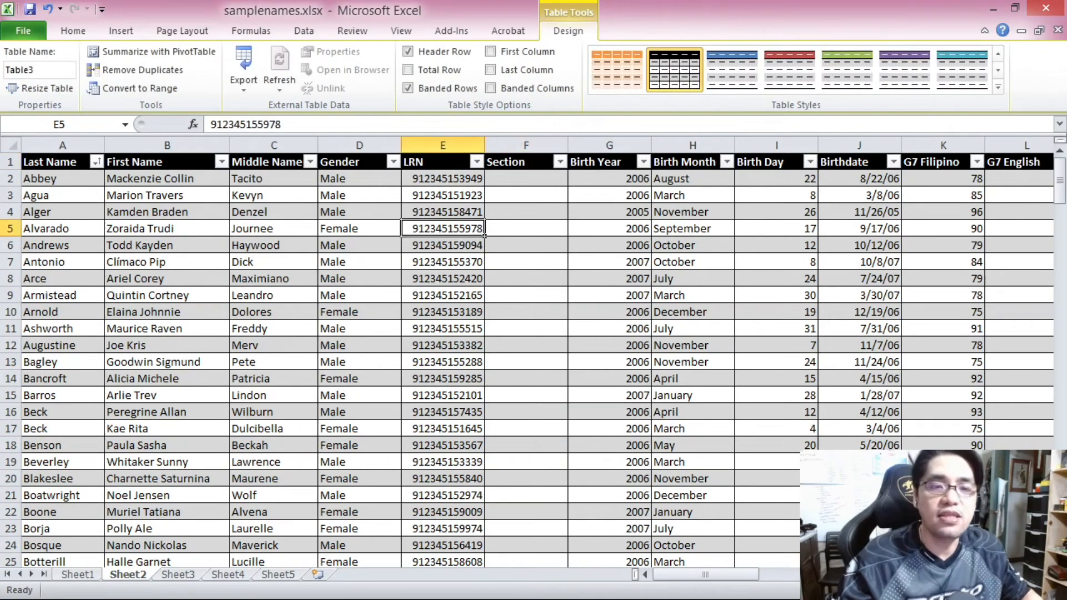
# Insert a new blank row above row 9 of the student table
pyautogui.click(9, 295)
pyautogui.rightClick(9, 295)
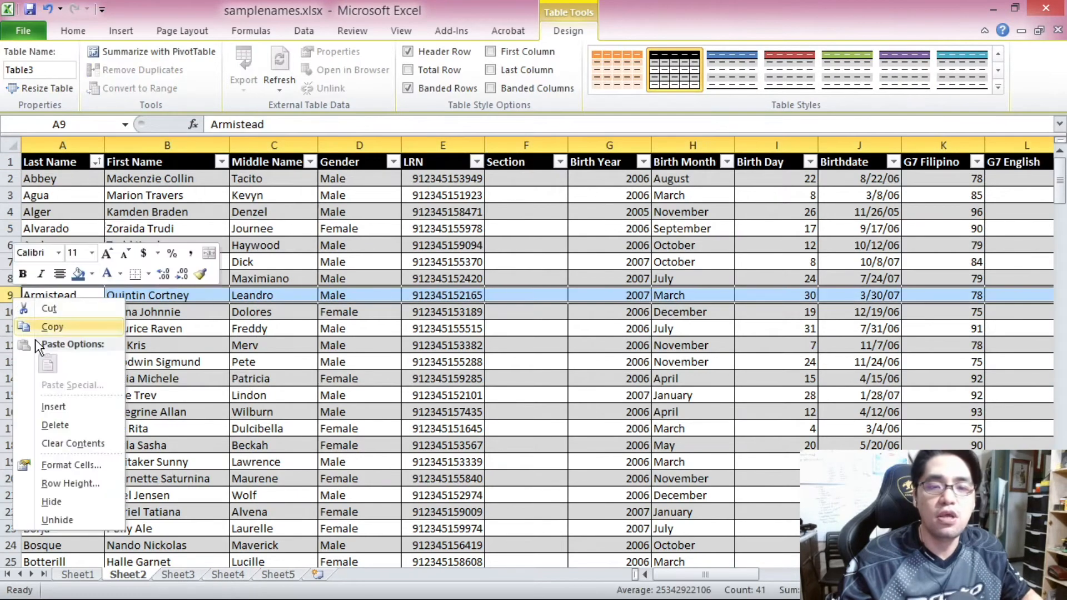
pyautogui.click(51, 407)
pyautogui.click(161, 328)
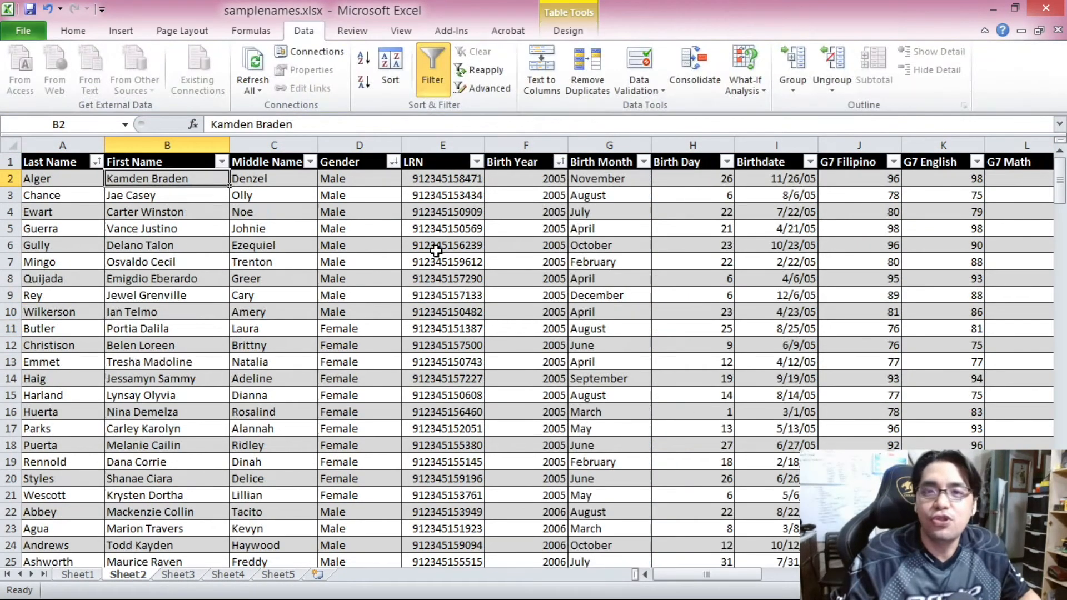
# Delete the Birth Year column from the student table
pyautogui.click(453, 230)
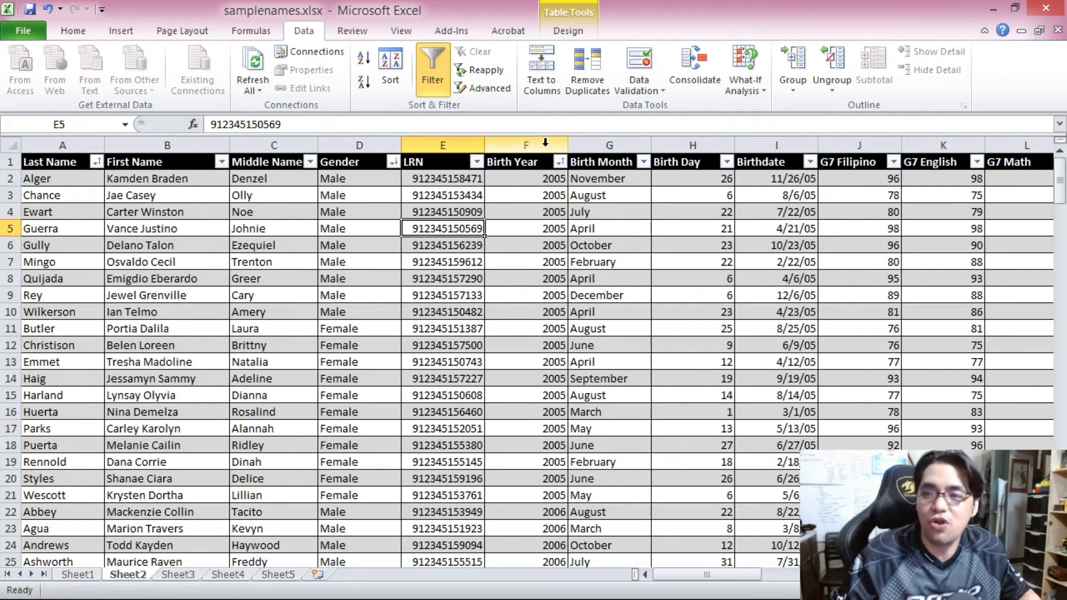
pyautogui.click(546, 143)
pyautogui.click(494, 263)
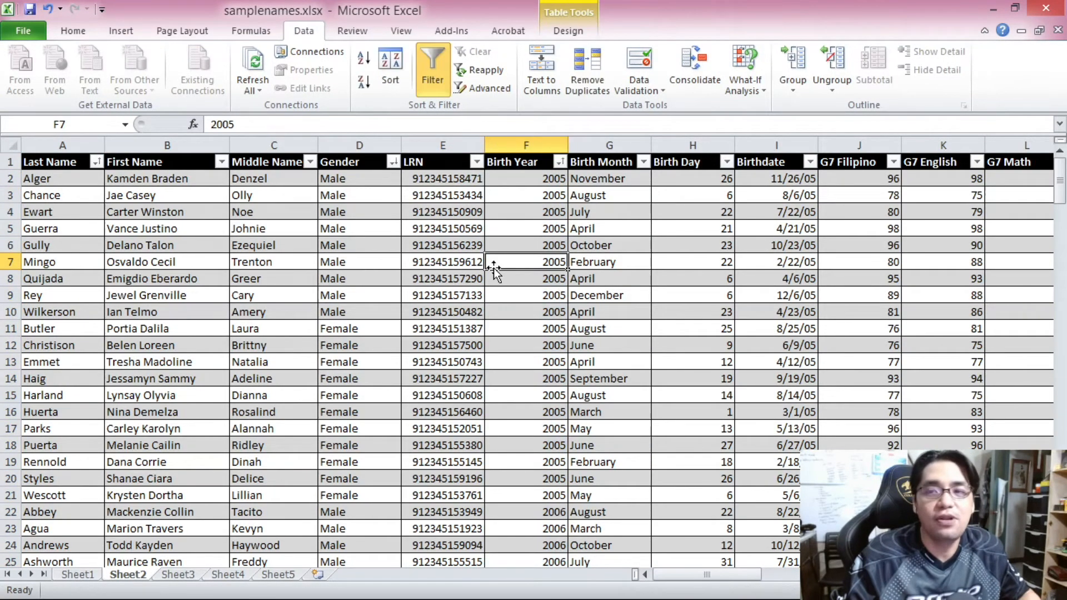
pyautogui.rightClick(544, 136)
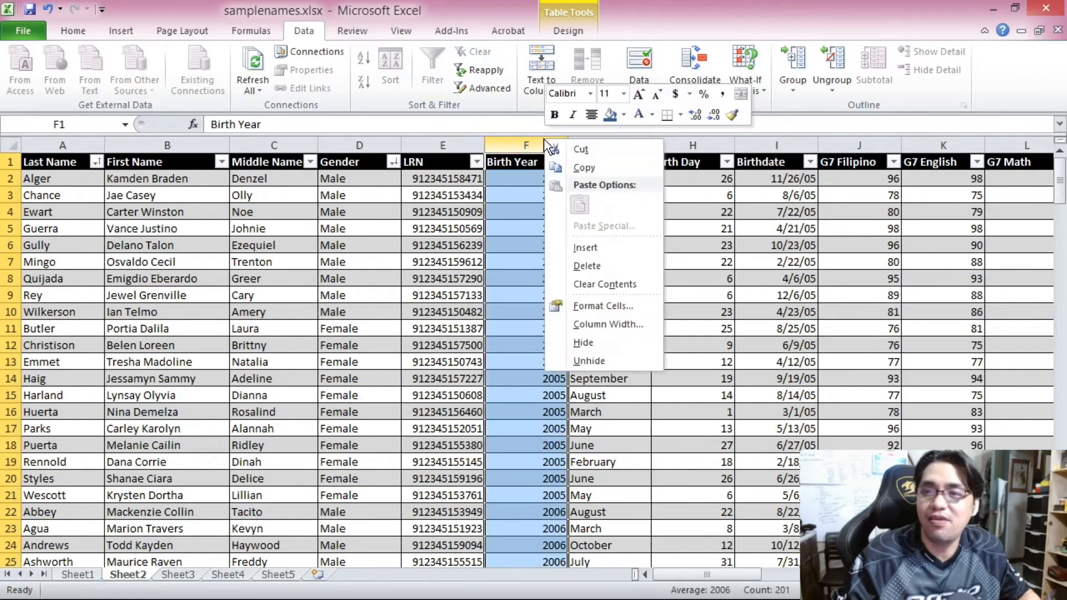
pyautogui.click(610, 265)
pyautogui.click(209, 265)
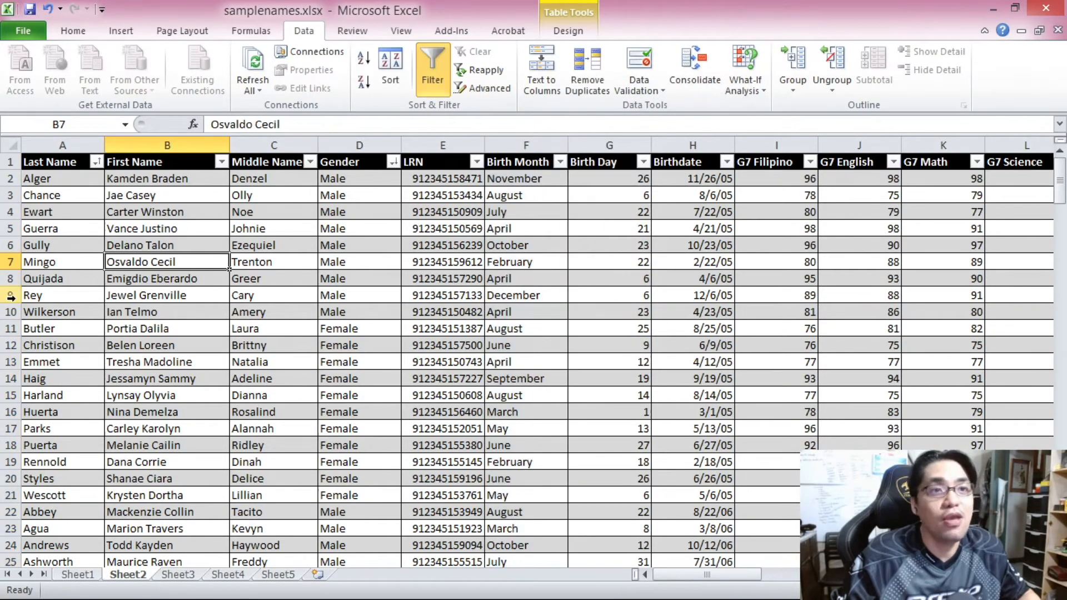
# Delete row 9 of the student table, and undo both the row and Birth Year column deletions
pyautogui.rightClick(16, 299)
pyautogui.click(56, 426)
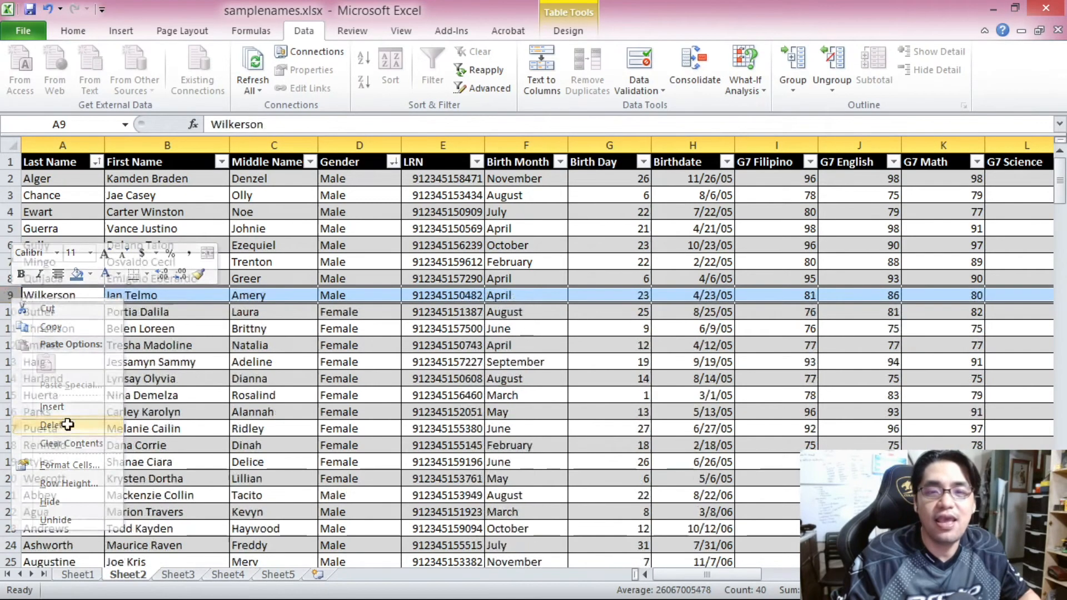
pyautogui.hotkey('ctrl', 'z')
pyautogui.hotkey('ctrl', 'z')
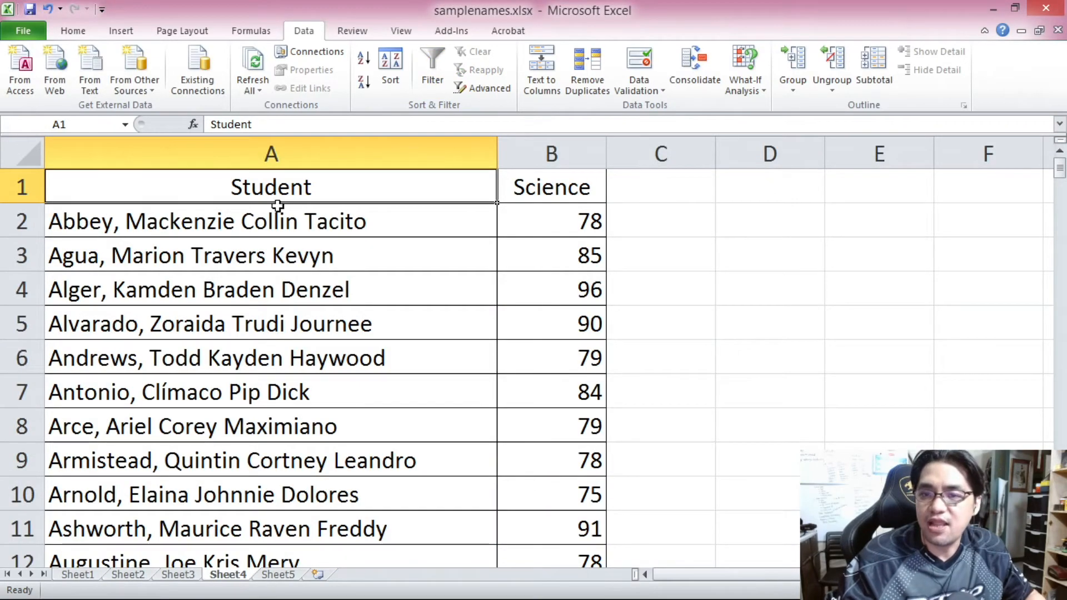
# Review the Student and Science columns on Sheet4 and the INPUT and RESULT columns on Sheet5
pyautogui.click(293, 218)
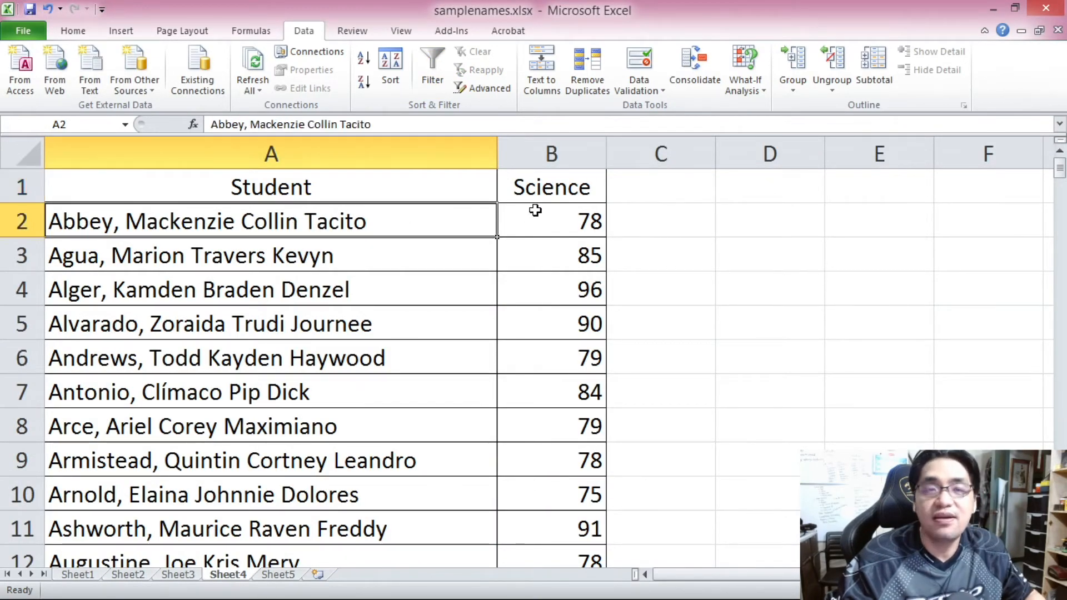
pyautogui.click(536, 210)
pyautogui.moveTo(1060, 167)
pyautogui.mouseDown()
pyautogui.moveTo(1060, 192)
pyautogui.moveTo(1060, 158)
pyautogui.mouseUp()
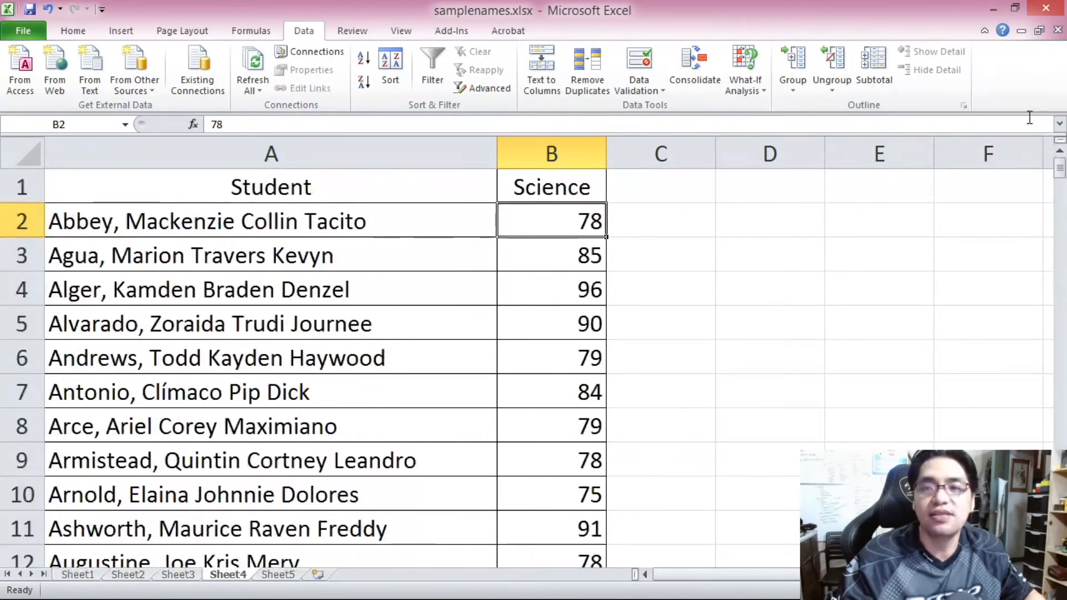
pyautogui.click(351, 206)
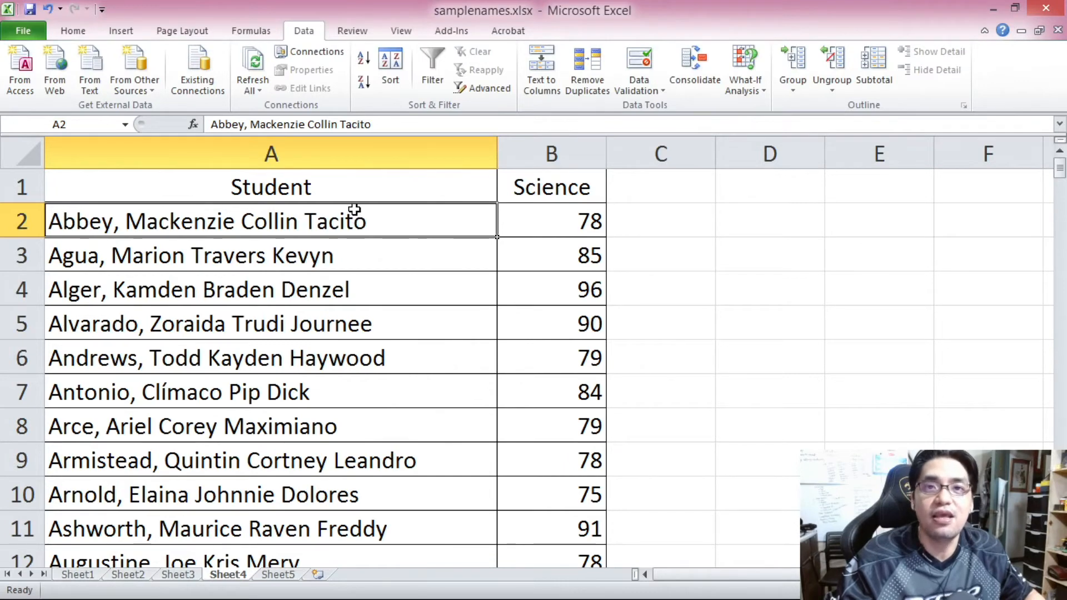
pyautogui.hotkey('ctrl', 'pagedown')
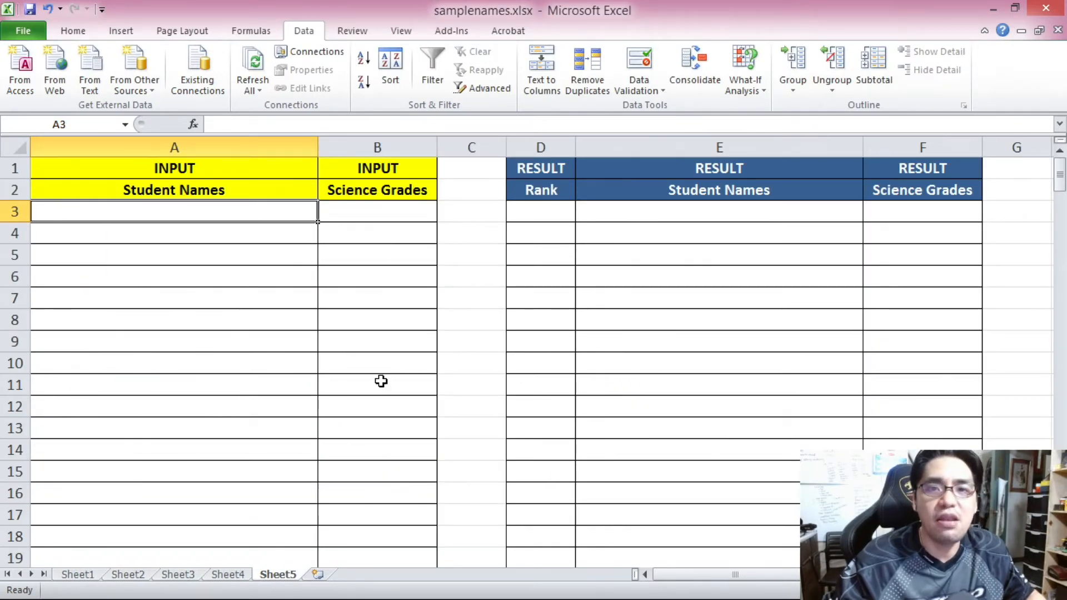
pyautogui.click(378, 209)
pyautogui.click(231, 210)
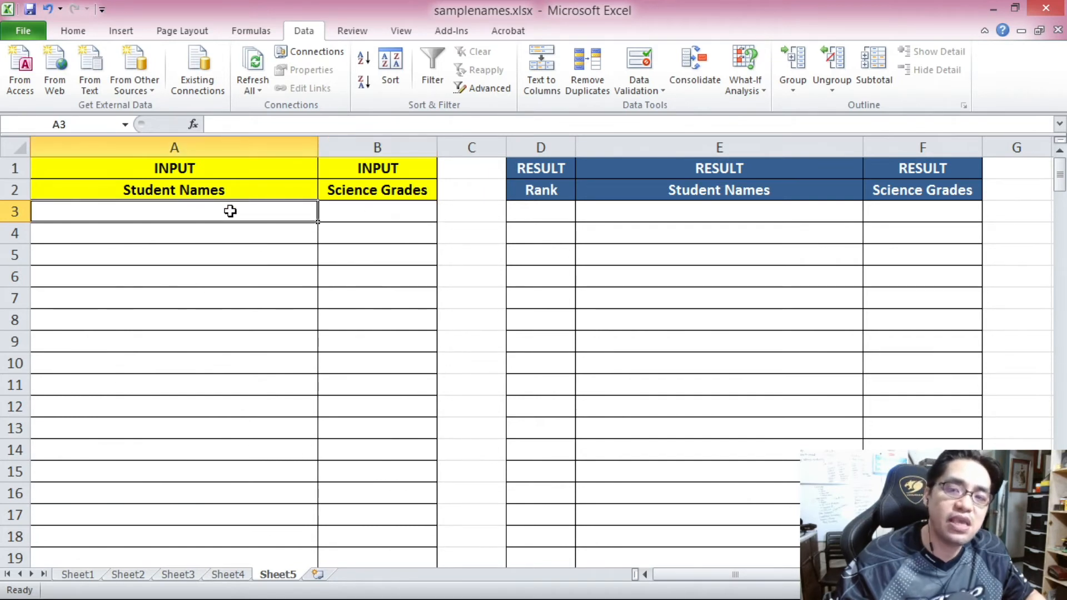
pyautogui.click(364, 216)
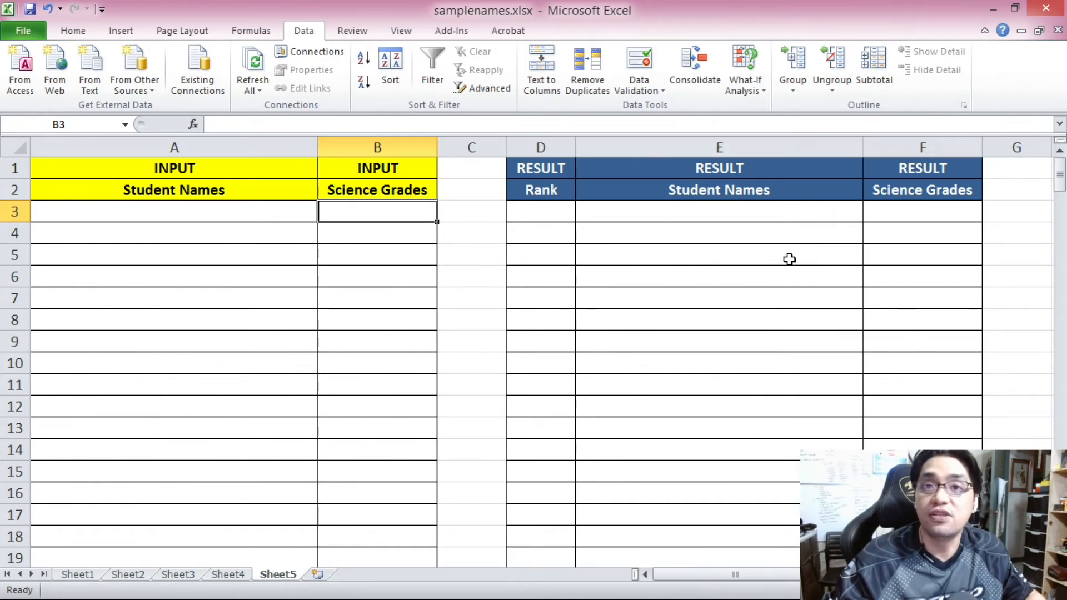
pyautogui.click(789, 215)
pyautogui.click(185, 220)
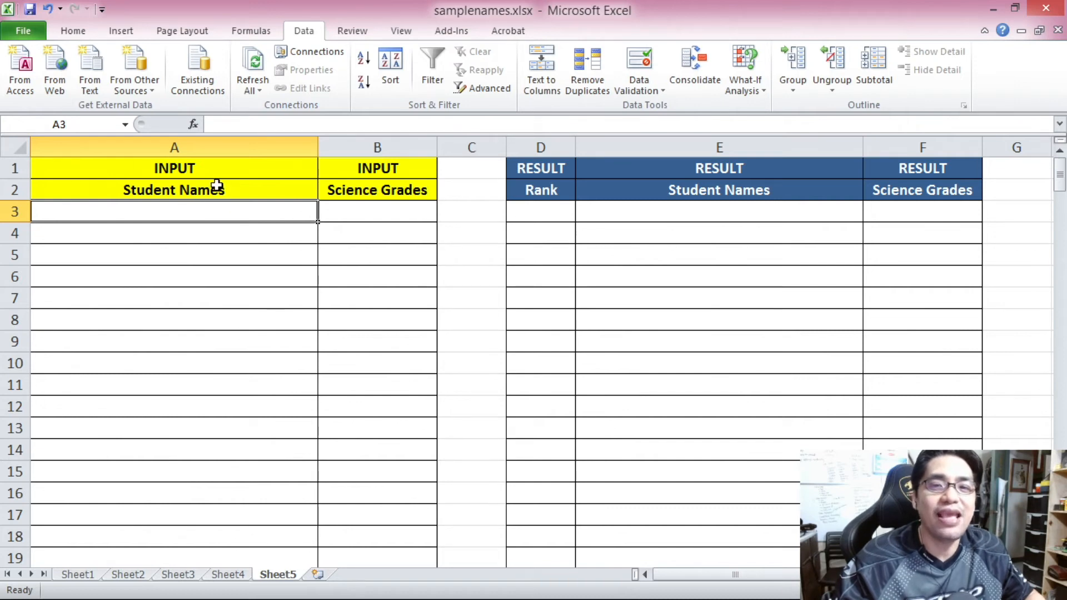
pyautogui.click(383, 207)
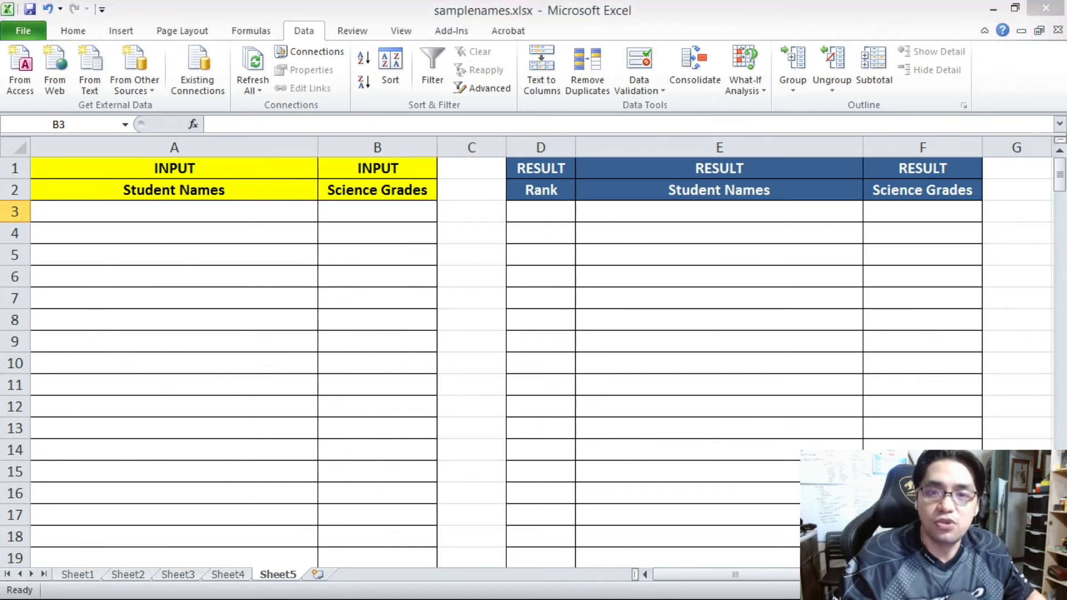
pyautogui.click(212, 217)
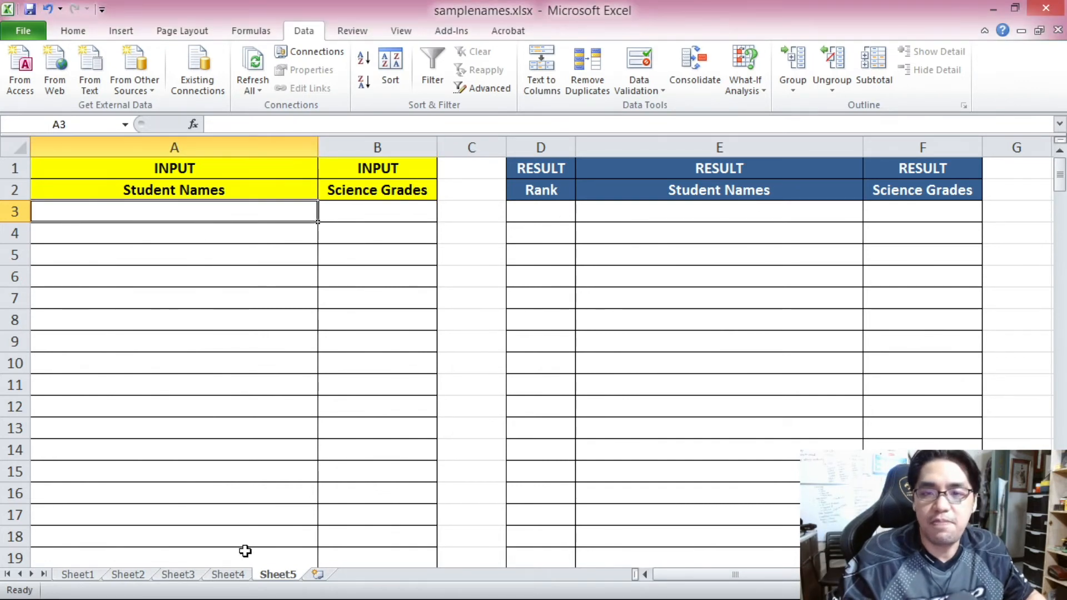
# Copy the first student's name and Science grade from Sheet4 row 2 into row 3 of the Sheet5 INPUT columns
pyautogui.click(244, 576)
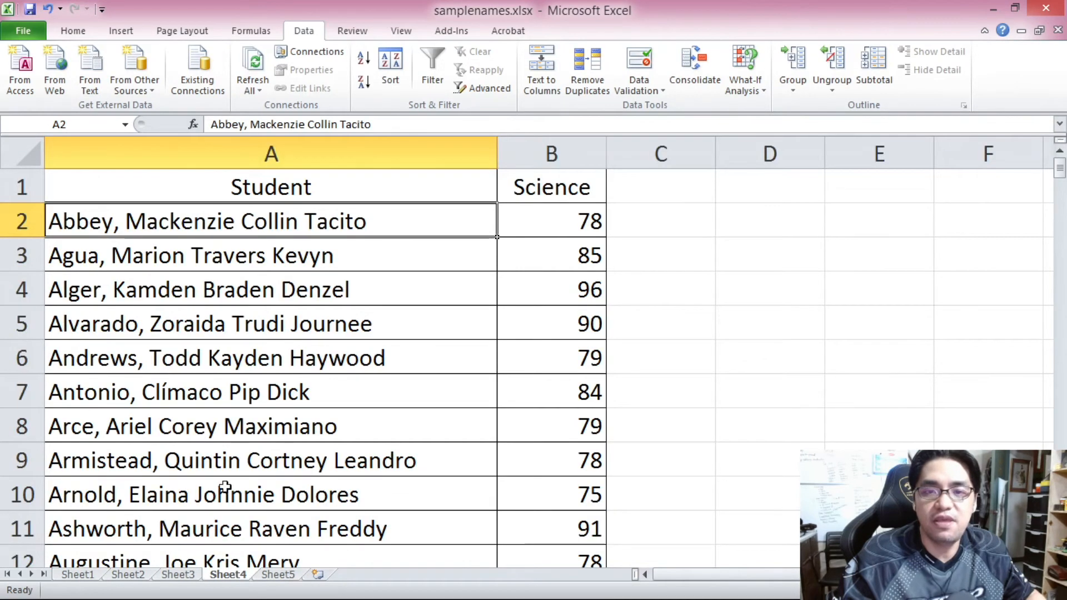
pyautogui.click(280, 575)
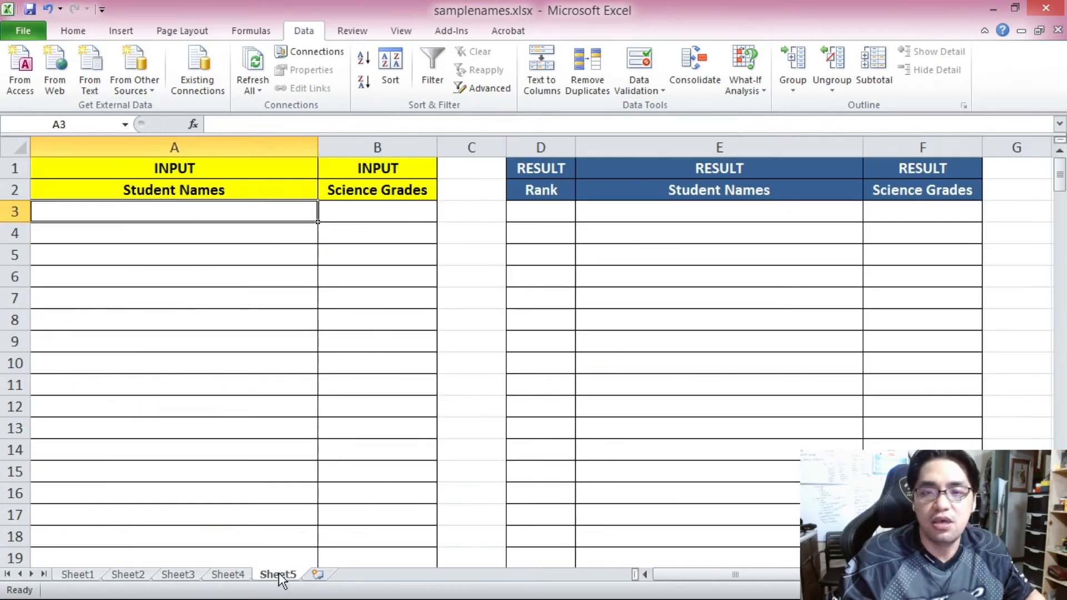
pyautogui.click(236, 575)
pyautogui.moveTo(369, 226); pyautogui.dragTo(596, 211)
pyautogui.hotkey('ctrl', 'c')
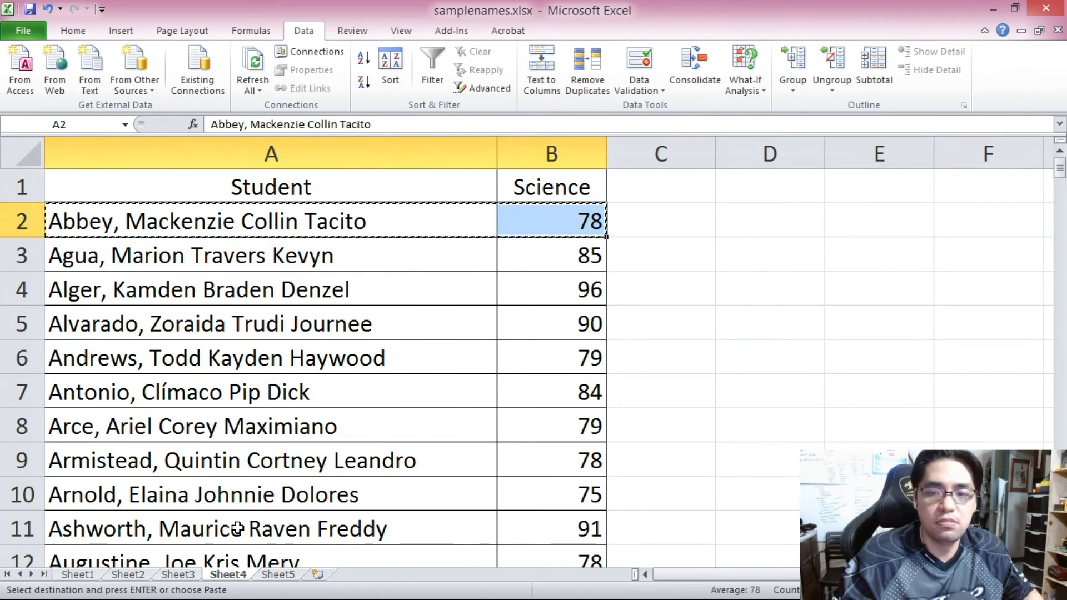
pyautogui.click(279, 575)
pyautogui.hotkey('ctrl', 'v')
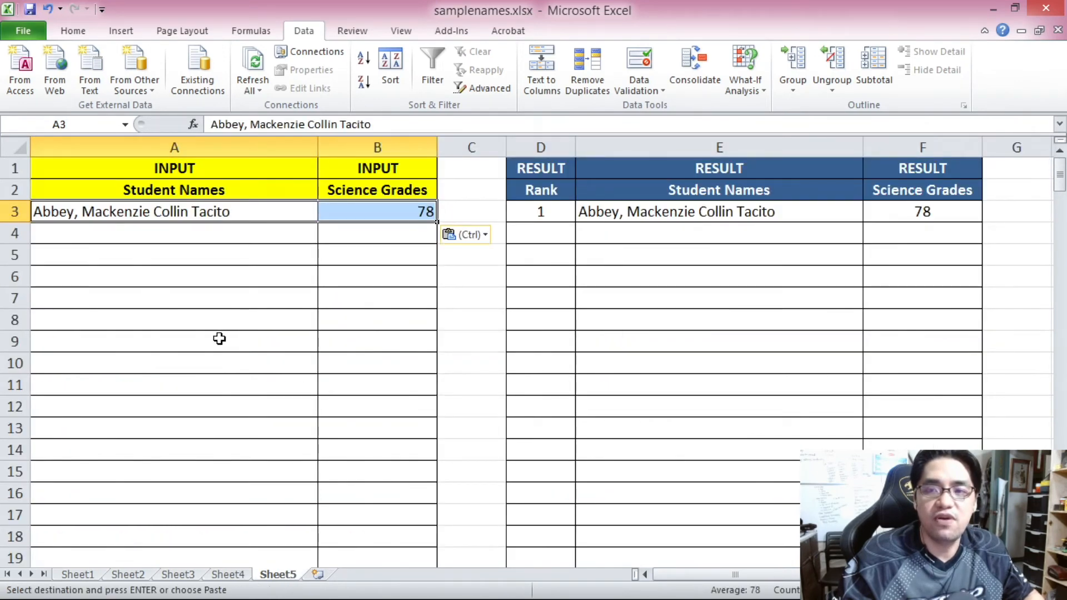
pyautogui.click(179, 256)
pyautogui.click(183, 214)
pyautogui.moveTo(195, 214); pyautogui.dragTo(351, 214)
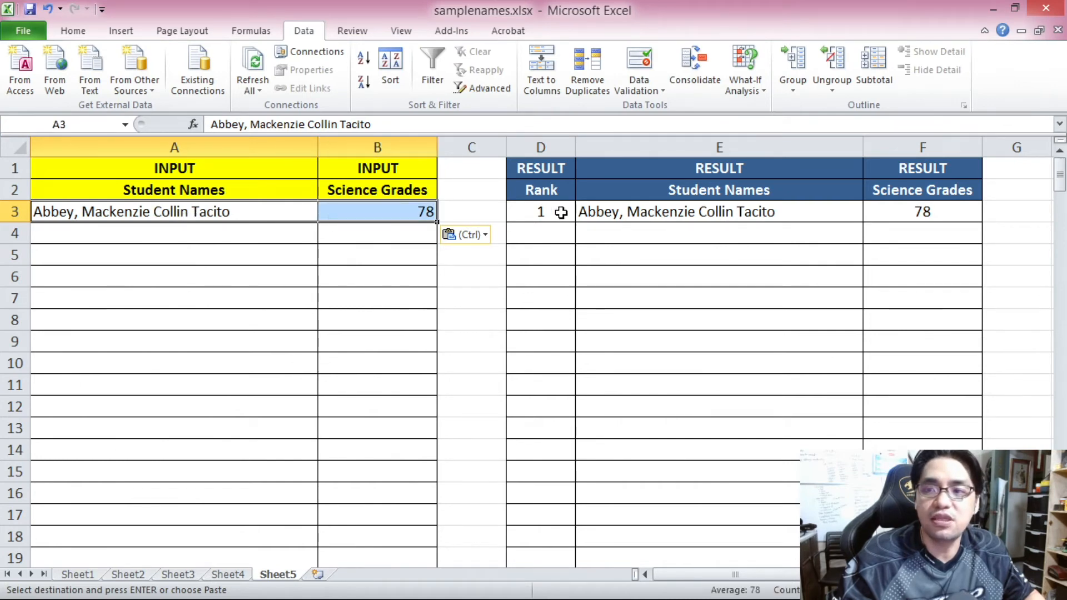
# Copy the second student's name and Science grade from Sheet4 row 3 into row 4 of the Sheet5 INPUT columns
pyautogui.click(228, 574)
pyautogui.moveTo(242, 253); pyautogui.dragTo(528, 253)
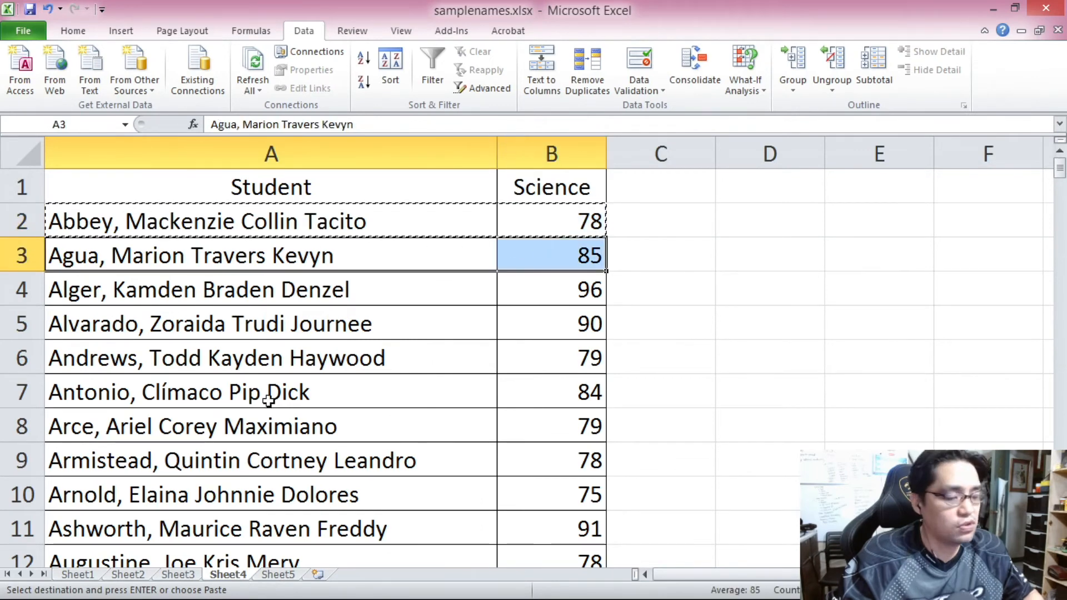
pyautogui.click(278, 574)
pyautogui.click(158, 235)
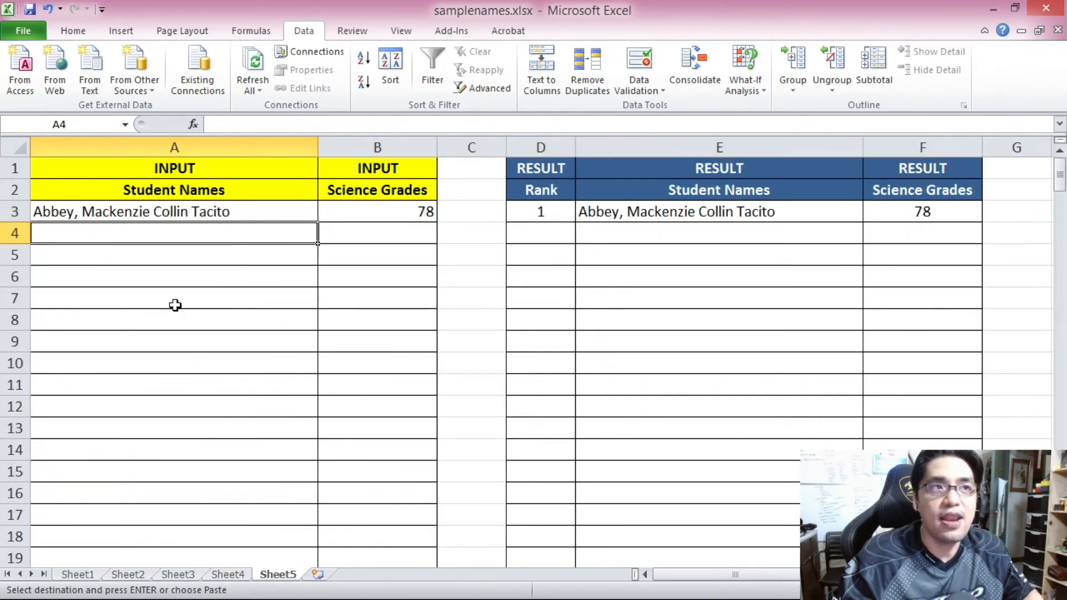
pyautogui.hotkey('ctrl', 'v')
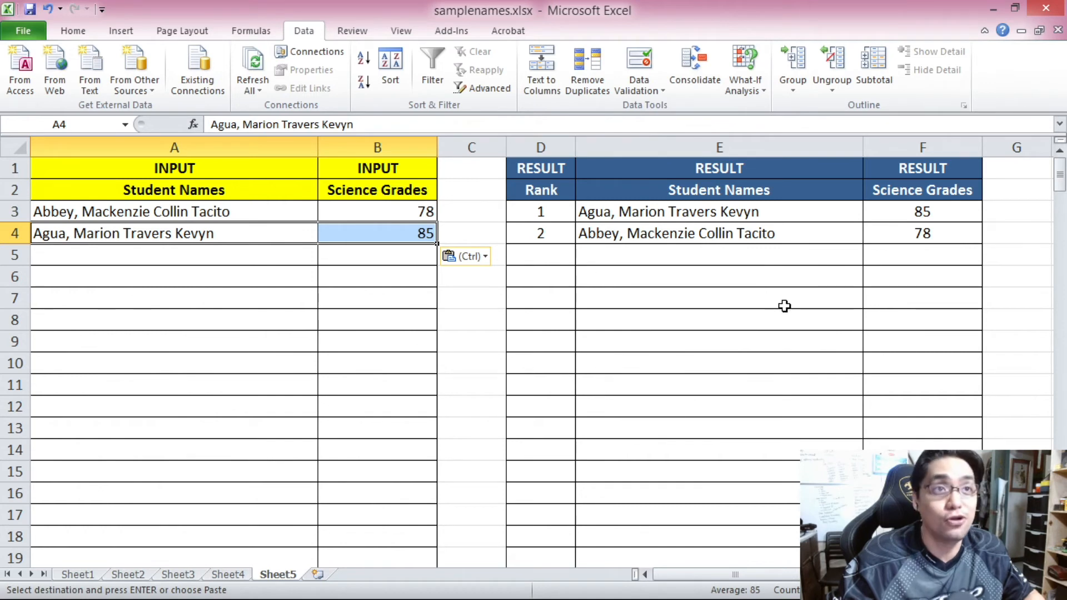
# Copy the third student's name and Science grade from Sheet4 row 4 into row 5 of the Sheet5 INPUT columns
pyautogui.click(220, 577)
pyautogui.moveTo(286, 298); pyautogui.dragTo(545, 282)
pyautogui.hotkey('ctrl', 'c')
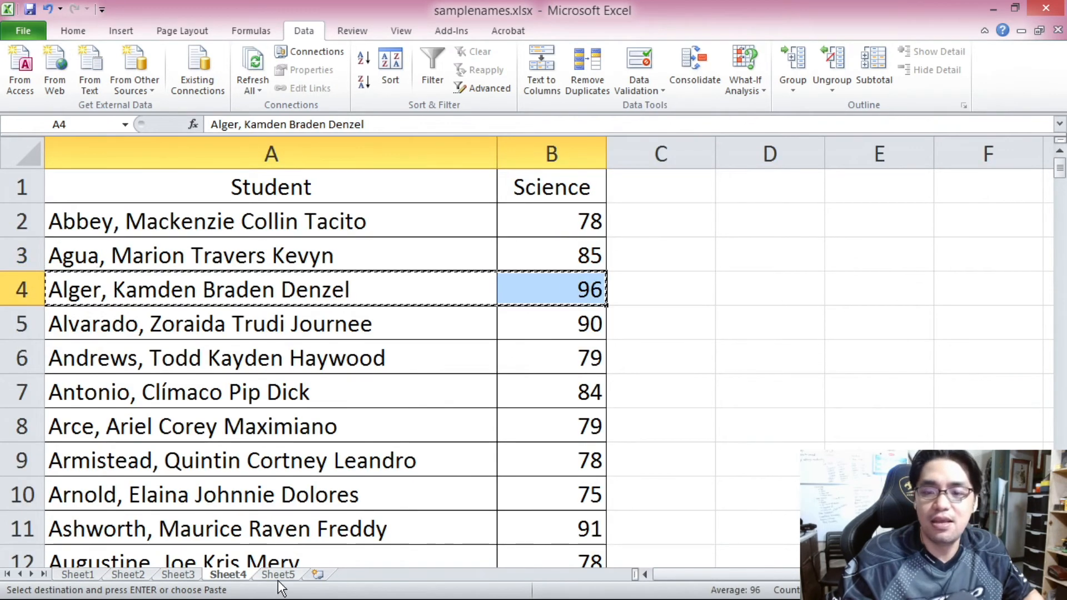
pyautogui.click(278, 574)
pyautogui.click(154, 255)
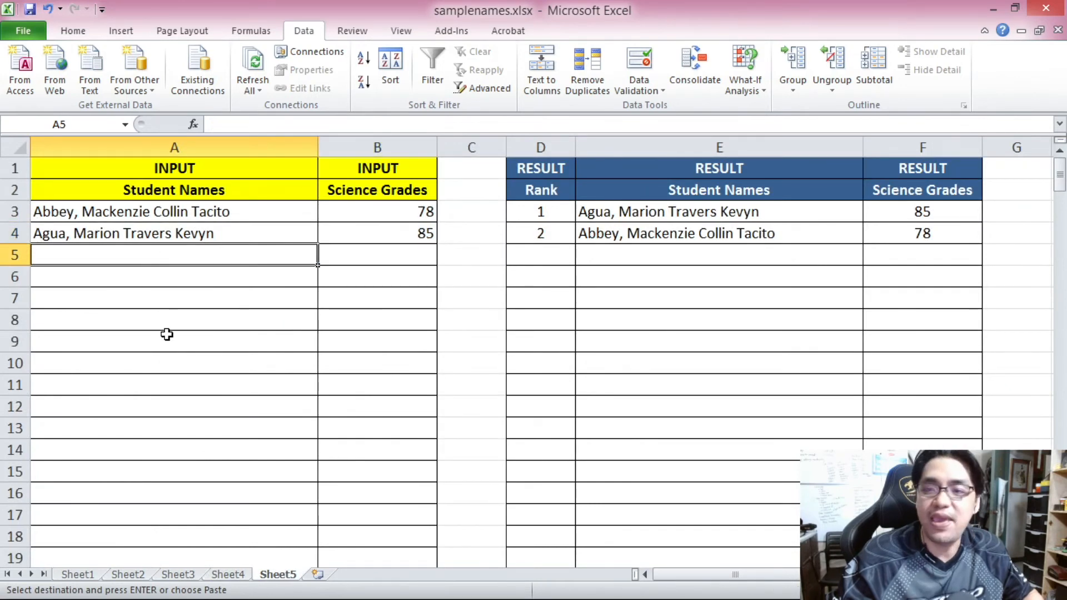
pyautogui.hotkey('ctrl', 'v')
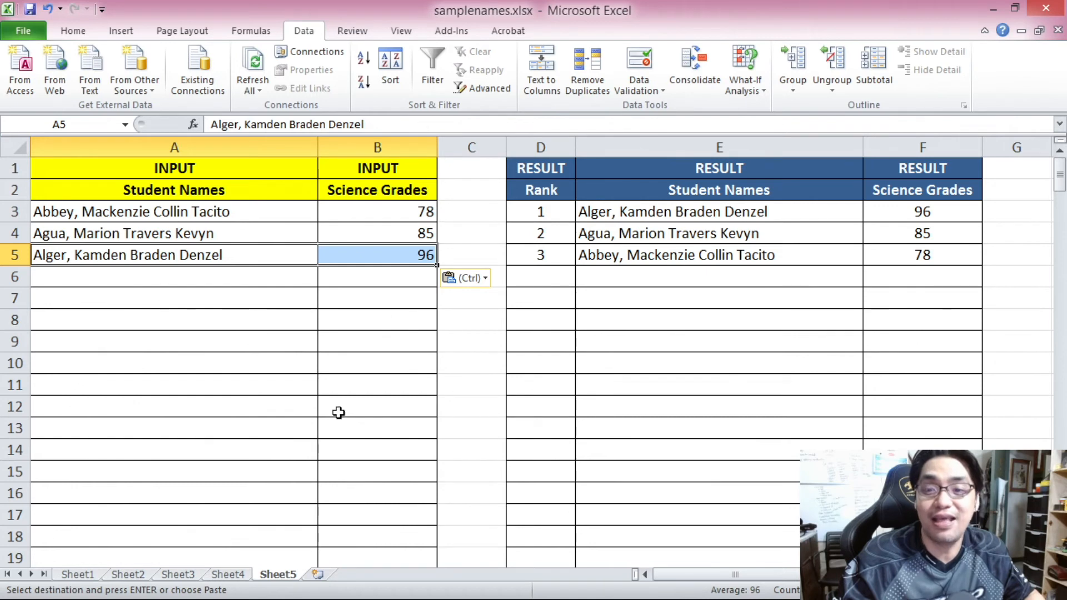
# Copy the fourth student's name and Science grade from Sheet4 row 5 into row 6 of the Sheet5 INPUT columns
pyautogui.click(239, 576)
pyautogui.moveTo(178, 332); pyautogui.dragTo(601, 327)
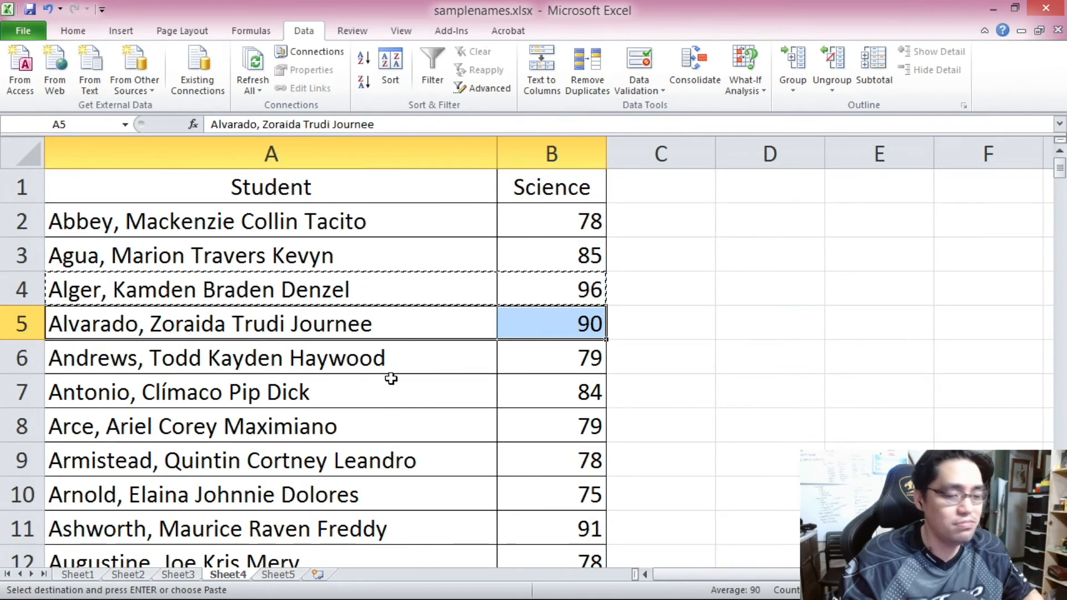
pyautogui.click(280, 578)
pyautogui.click(160, 281)
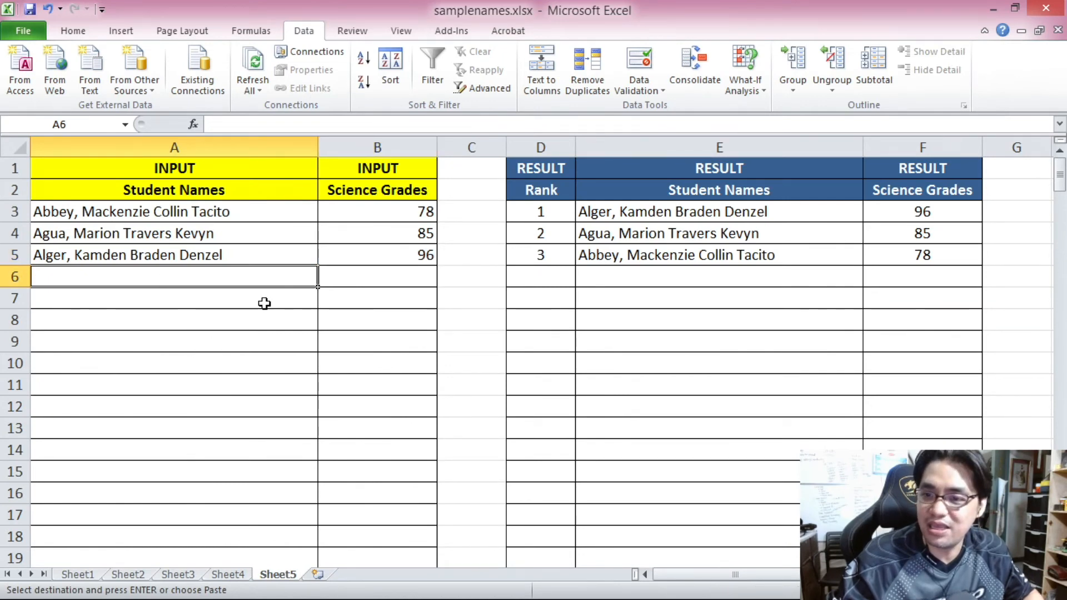
pyautogui.hotkey('ctrl', 'v')
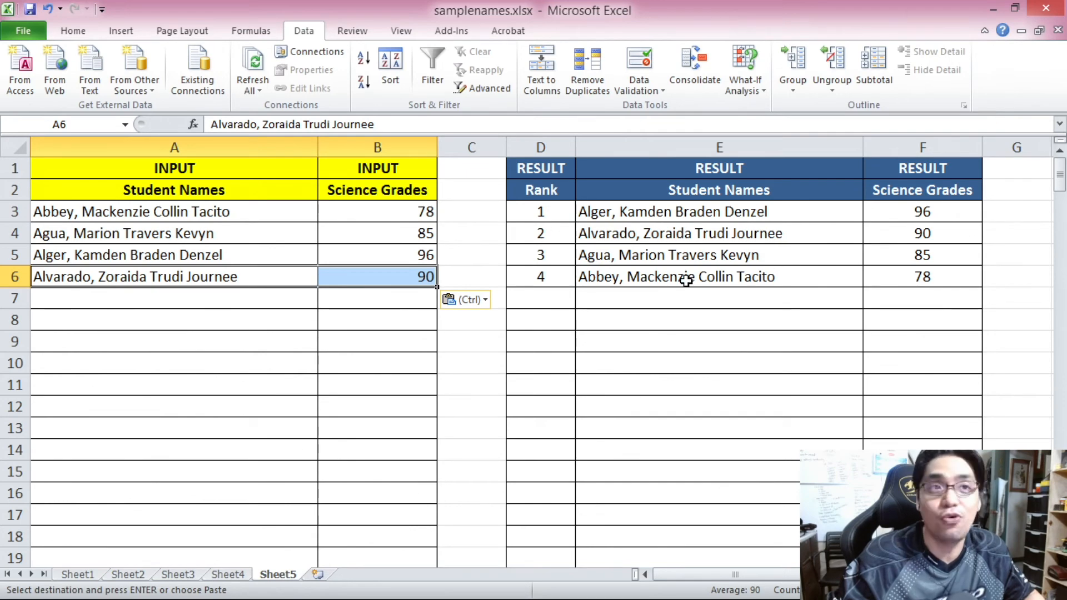
# Copy all student names and Science grades in A2:B201 of Sheet4 into the Sheet5 INPUT columns, starting at A3
pyautogui.click(228, 574)
pyautogui.click(172, 221)
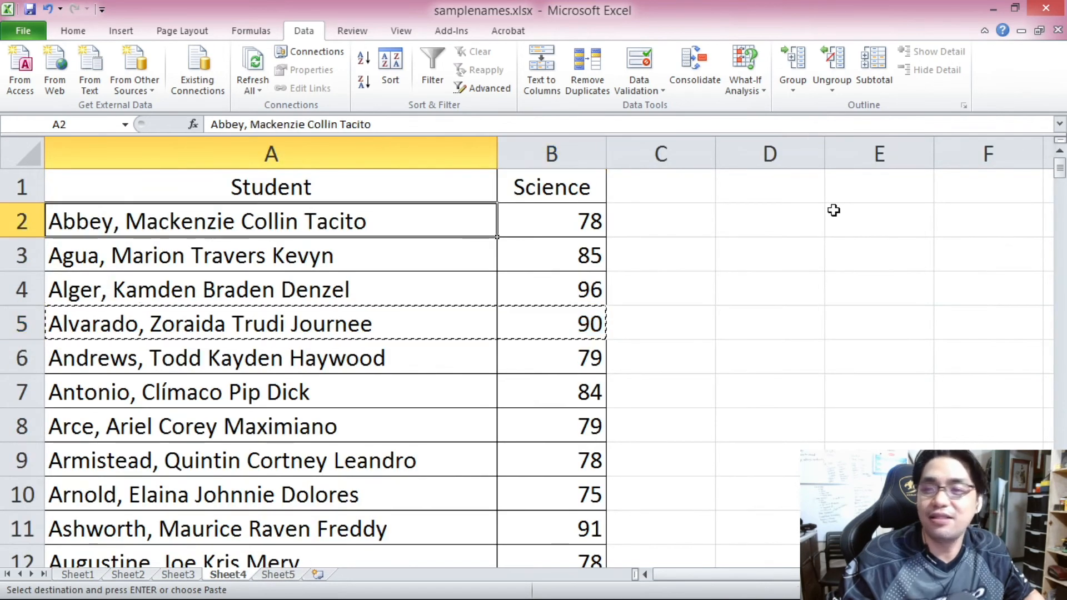
pyautogui.moveTo(1060, 166); pyautogui.dragTo(1060, 184)
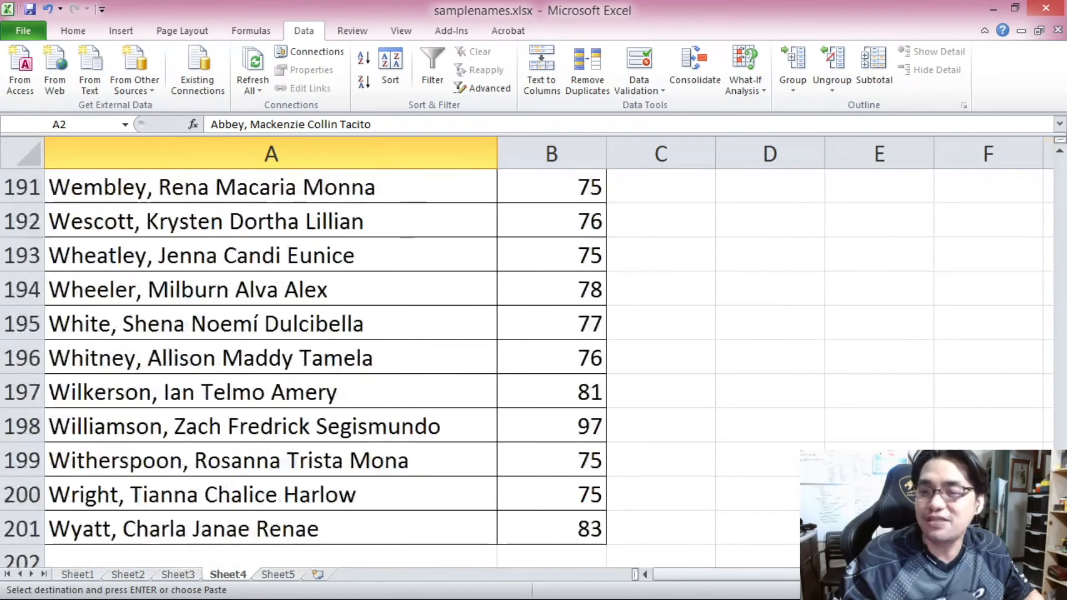
pyautogui.keyDown('shift'); pyautogui.click(546, 524); pyautogui.keyUp('shift')
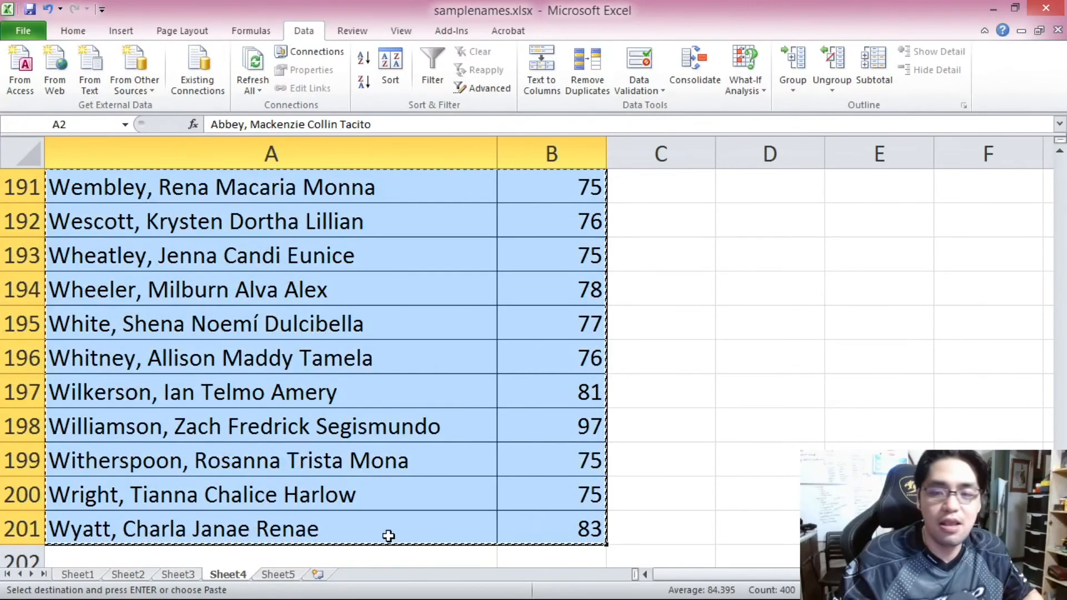
pyautogui.click(275, 580)
pyautogui.click(172, 211)
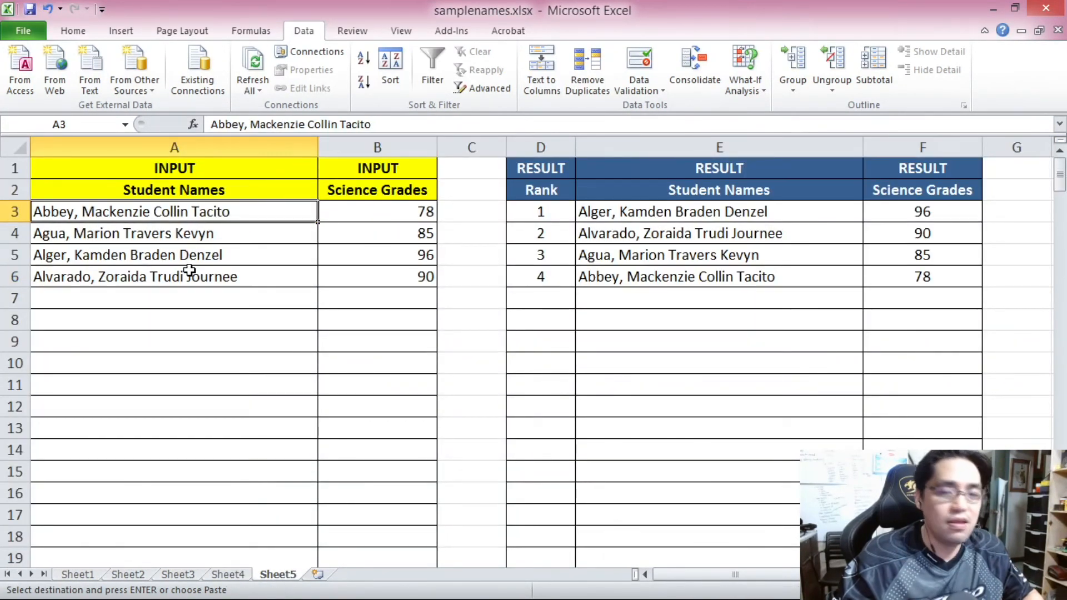
pyautogui.hotkey('ctrl', 'v')
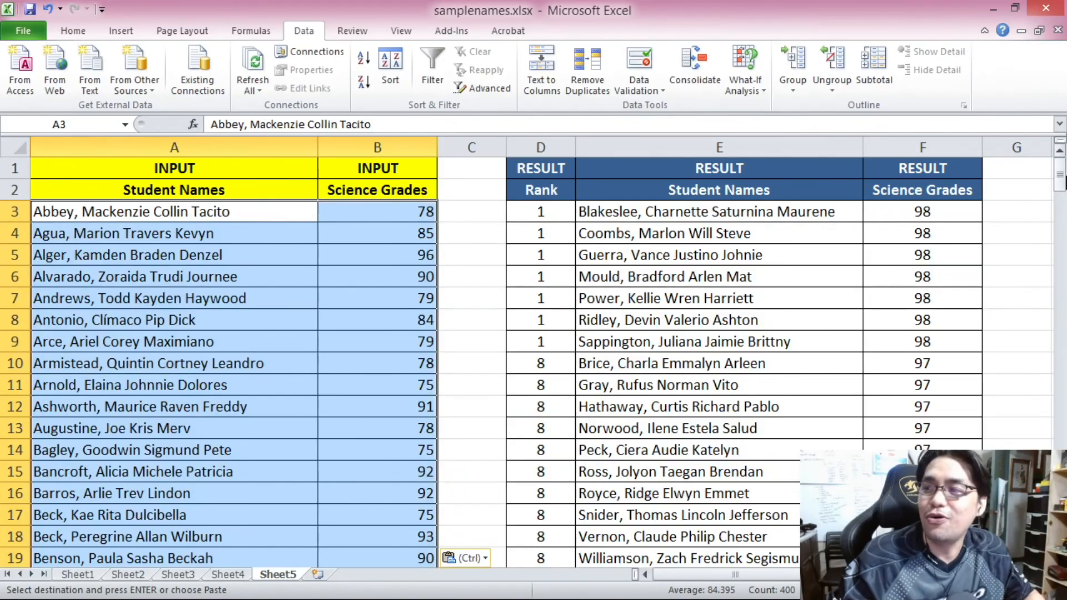
pyautogui.moveTo(1063, 183); pyautogui.dragTo(1063, 435)
pyautogui.hotkey('ctrl', 'Home')
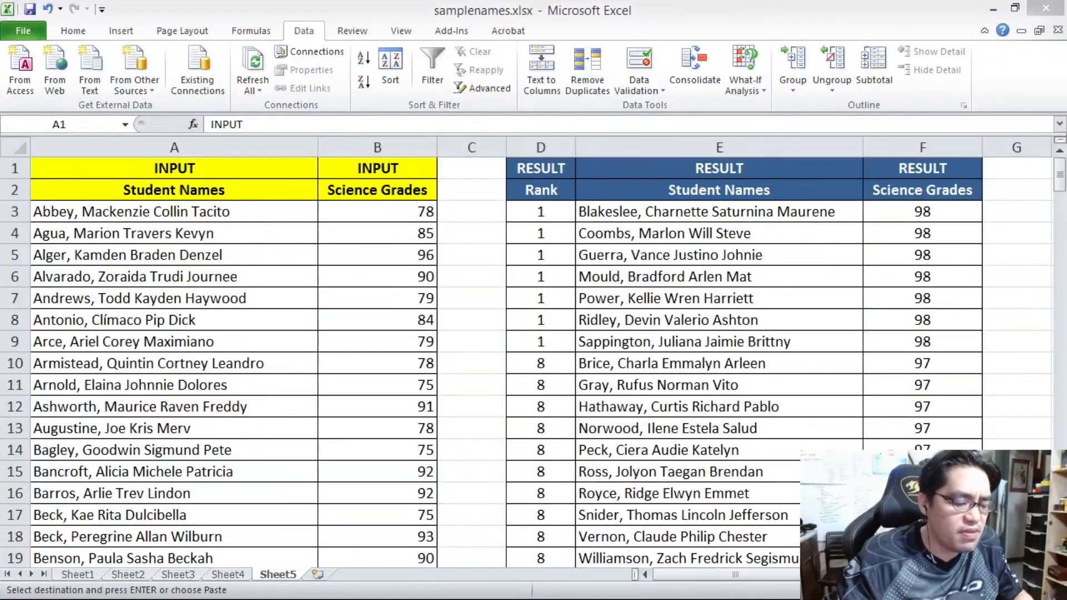